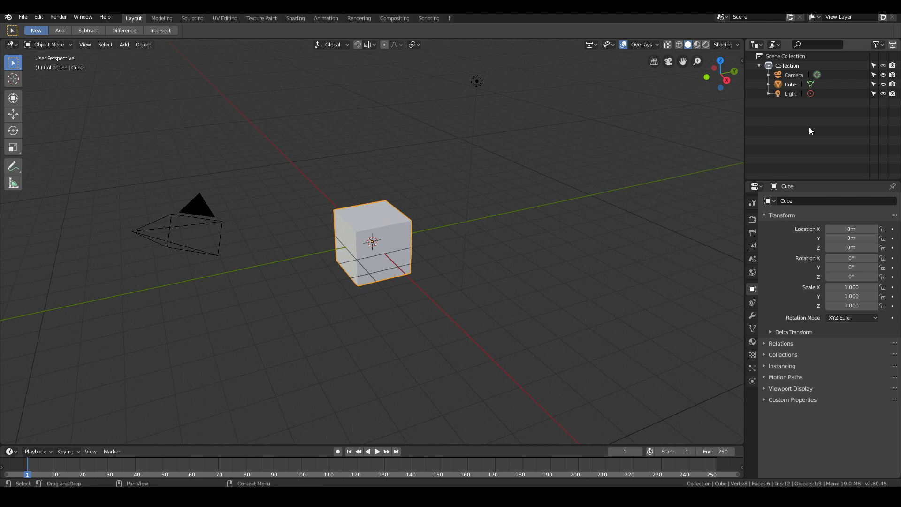
Step: Hide the camera and the light in the viewport so only the cube is shown
click(883, 75)
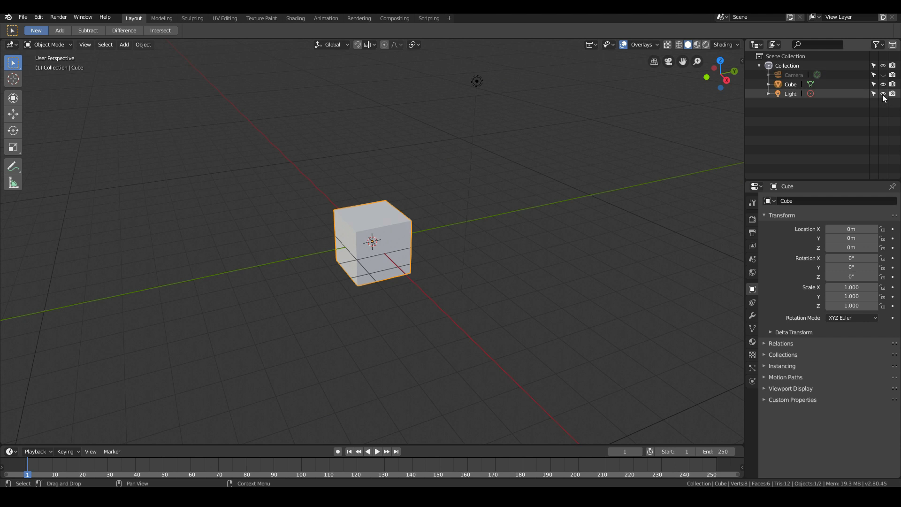
click(883, 94)
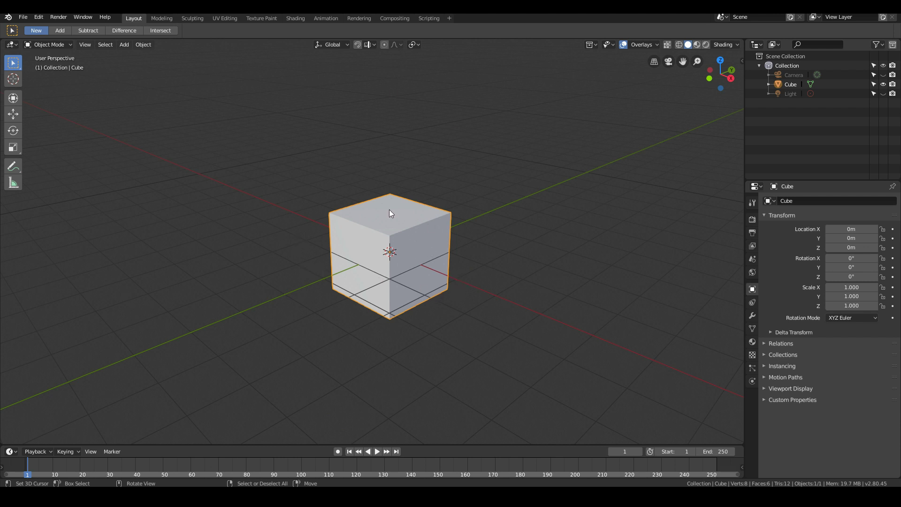
mouse_move(274, 288)
middle_down()
mouse_move(327, 302)
mouse_move(286, 301)
middle_up()
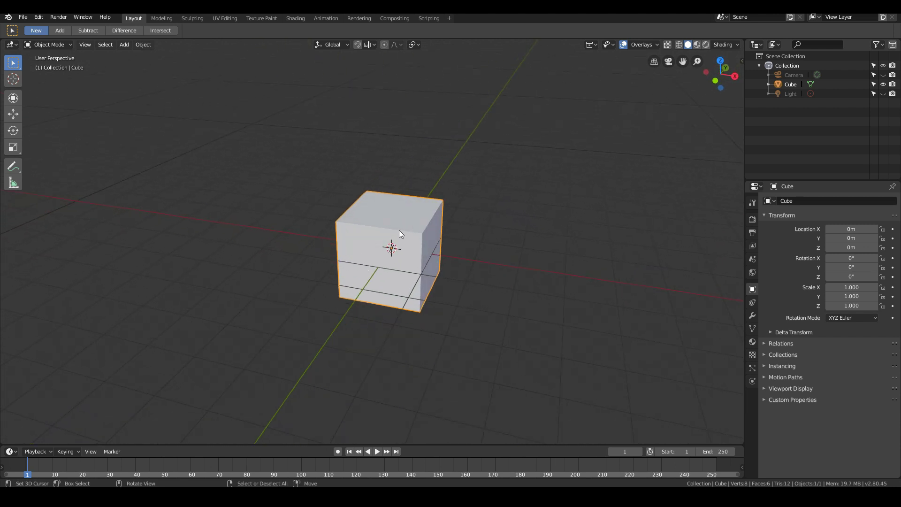
Step: Scale the cube uniformly by 0.22
scroll(398, 230, up, 2)
mouse_move(407, 262)
middle_down()
mouse_move(381, 257)
mouse_move(403, 271)
middle_up()
text(s)
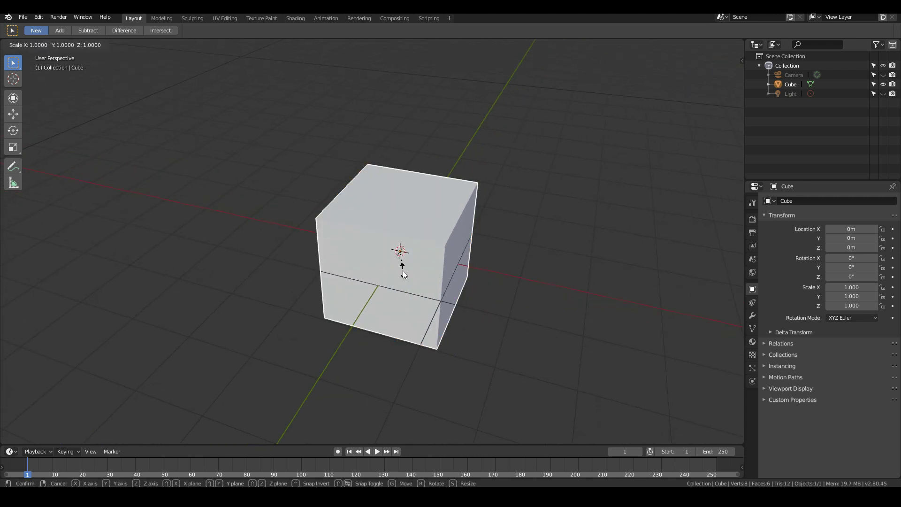
text(.22)
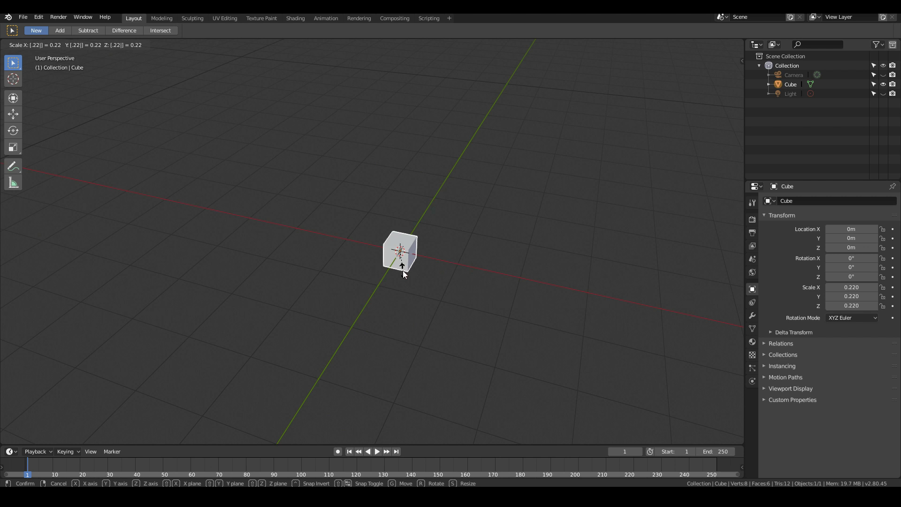
key(Return)
scroll(403, 270, up, 3)
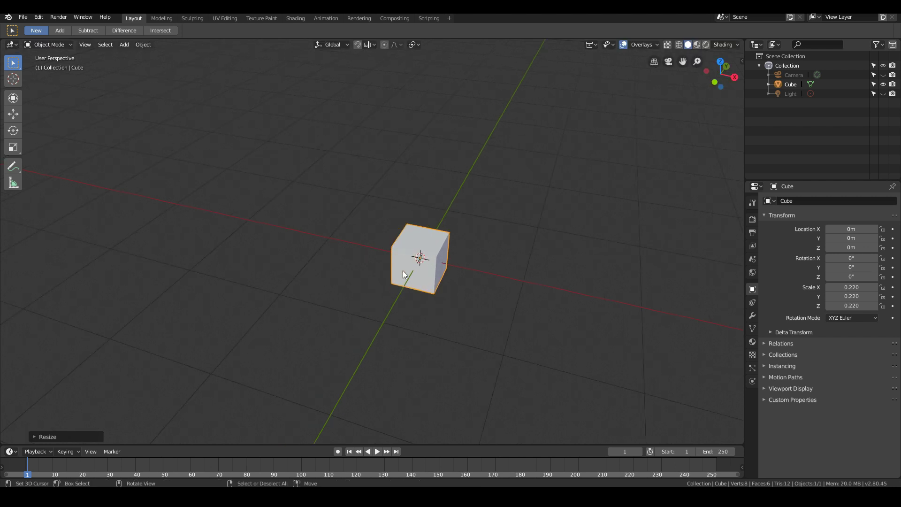
Step: Flatten the cube into a thin slab by scaling it by 0.05 along the Z axis
key(KP_7)
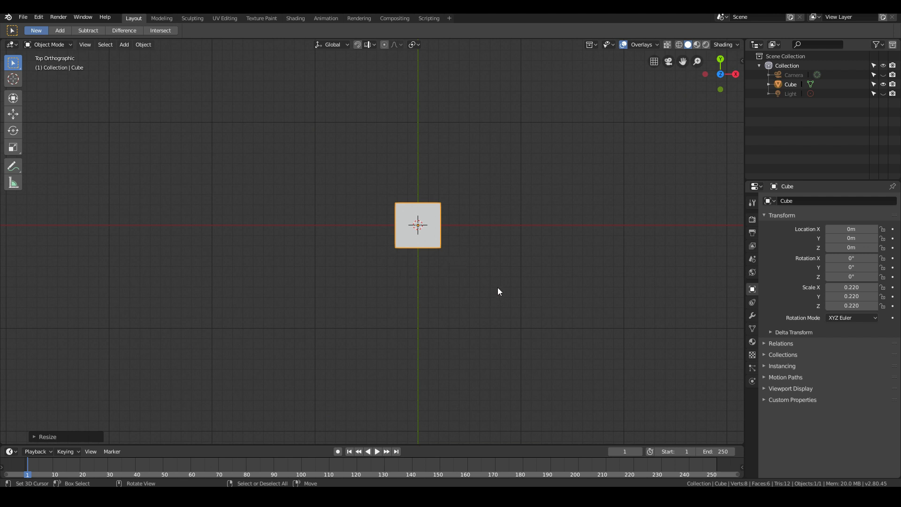
middle_drag(496, 286, 424, 246)
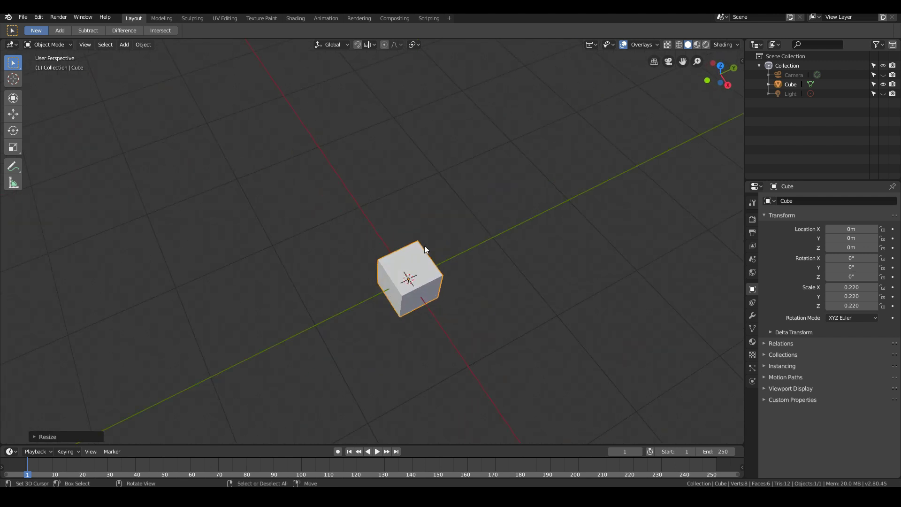
key(KP_1)
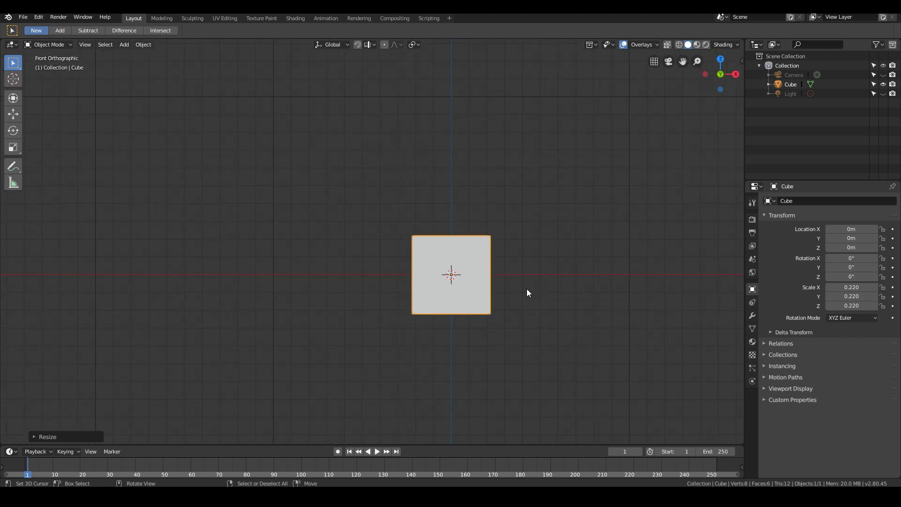
text(sz)
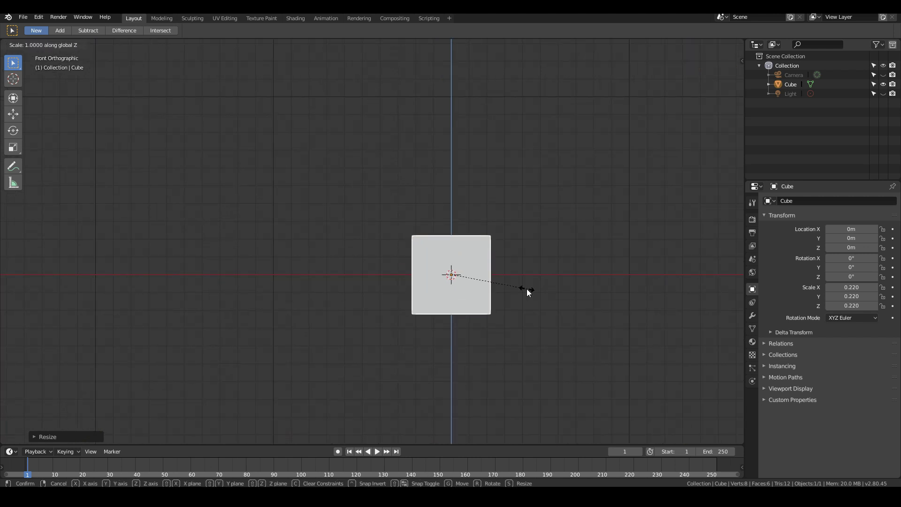
text(0.05)
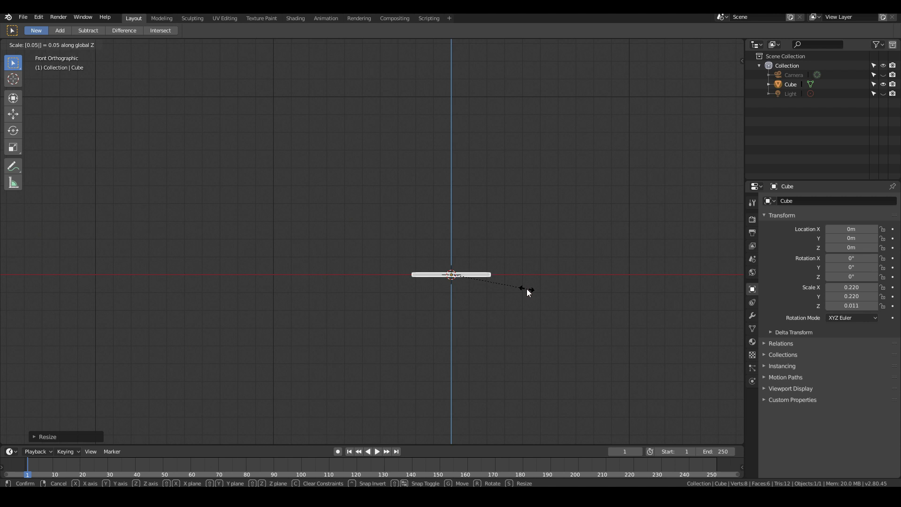
key(Return)
scroll(486, 263, up, 3)
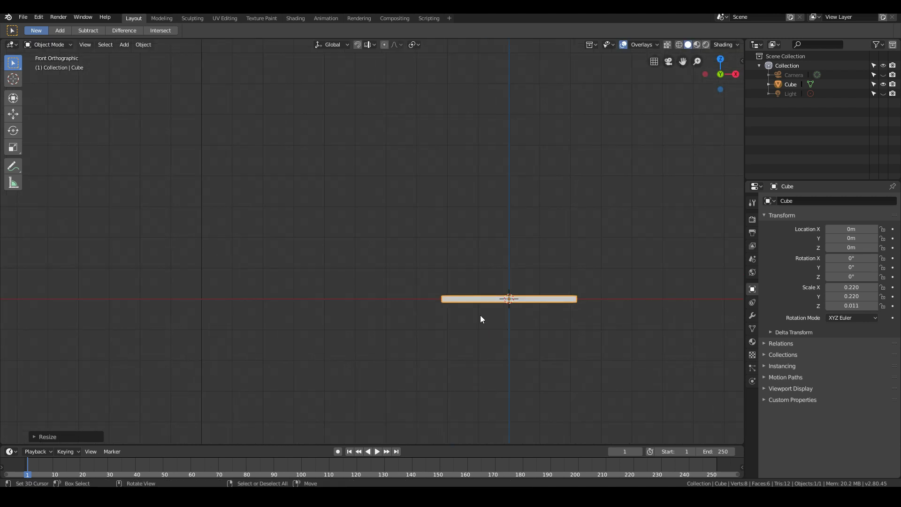
Step: In Edit Mode, add a centred loop cut to the slab running along the X axis
middle_drag(548, 286, 452, 302)
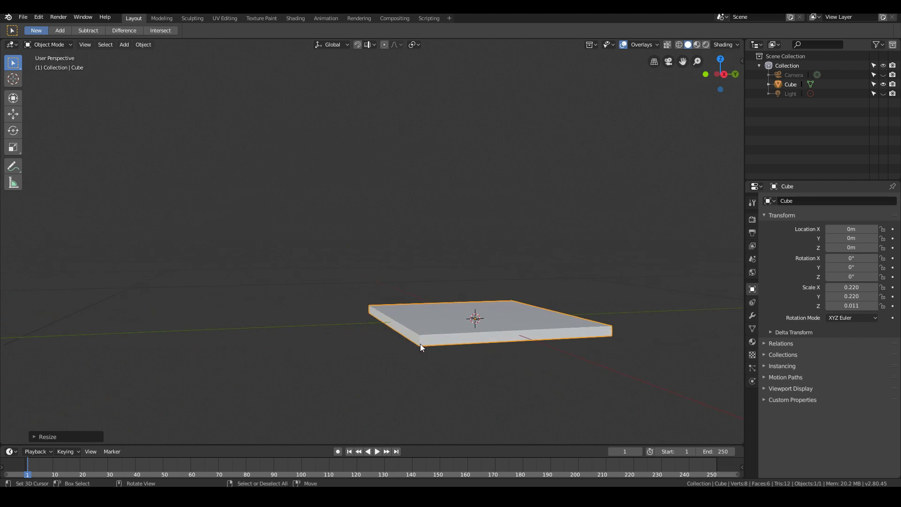
scroll(418, 341, down, 3)
scroll(402, 313, down, 1)
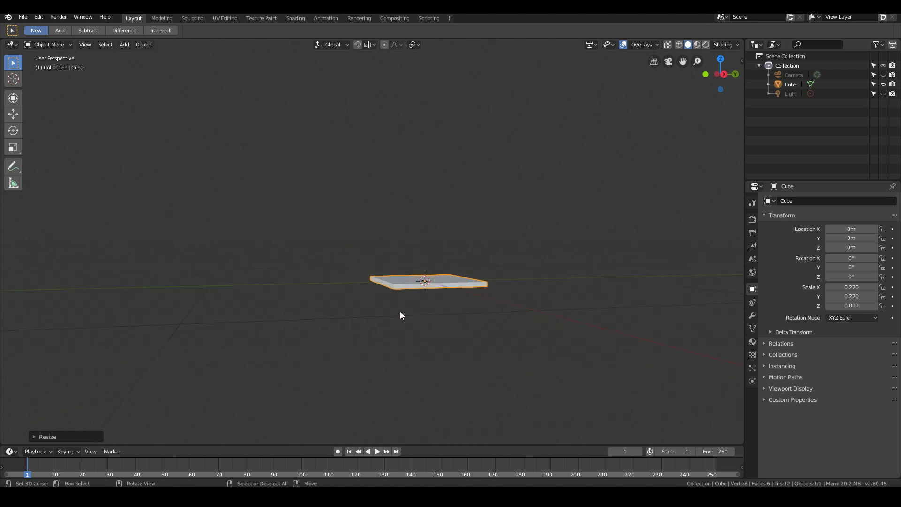
key(KP_1)
middle_drag(457, 228, 471, 267)
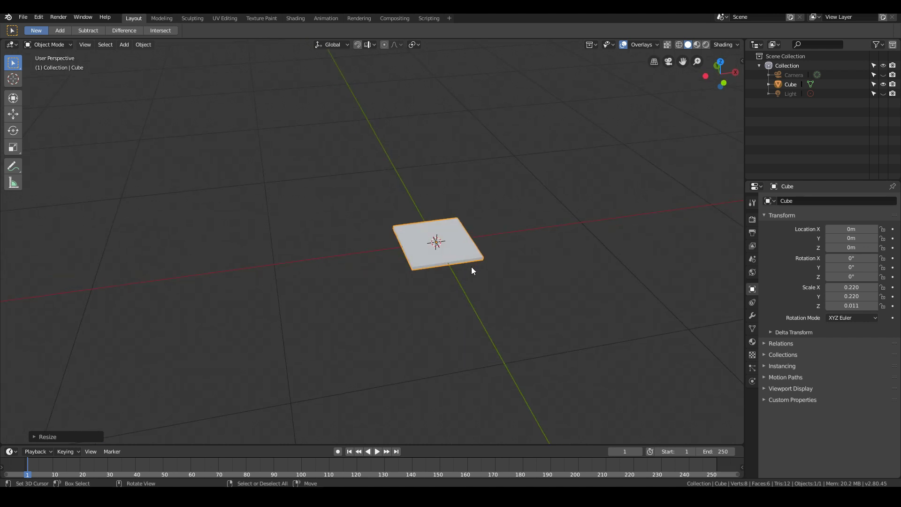
scroll(472, 269, up, 3)
middle_drag(558, 295, 476, 290)
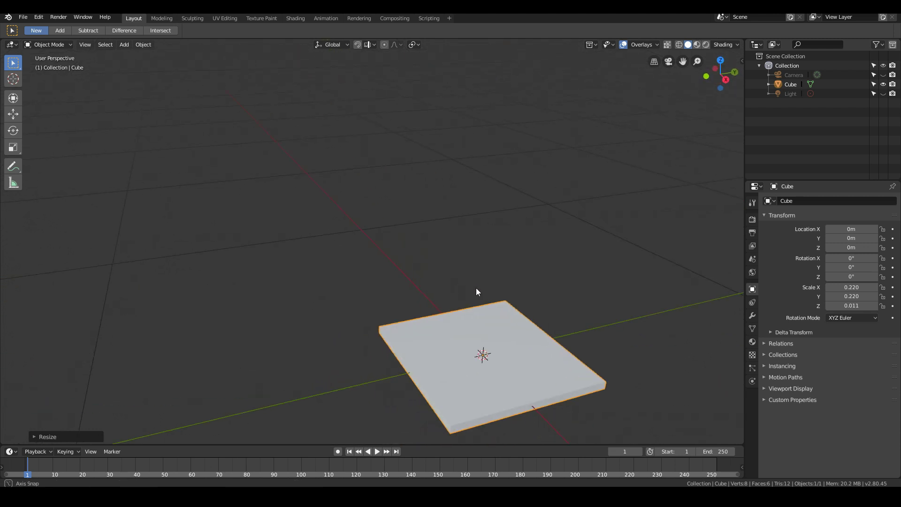
key(Tab)
scroll(474, 289, down, 2)
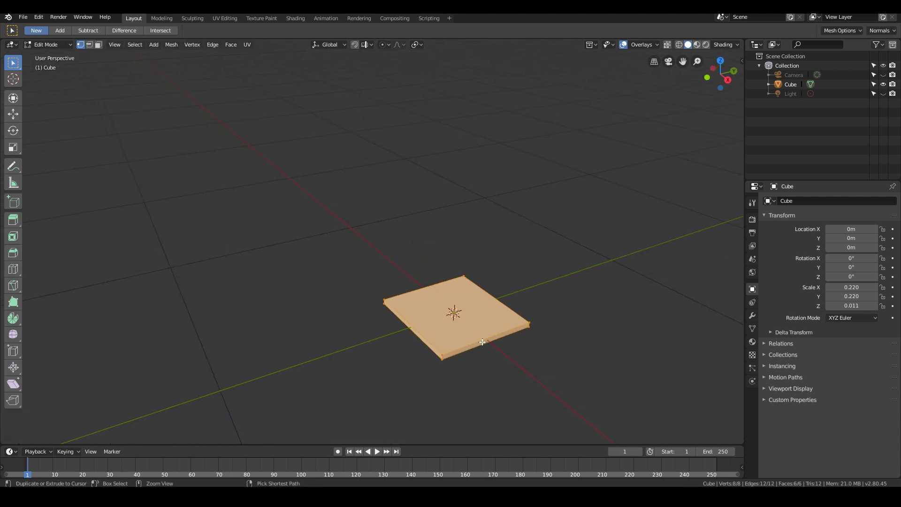
key(ctrl+r)
click(483, 343)
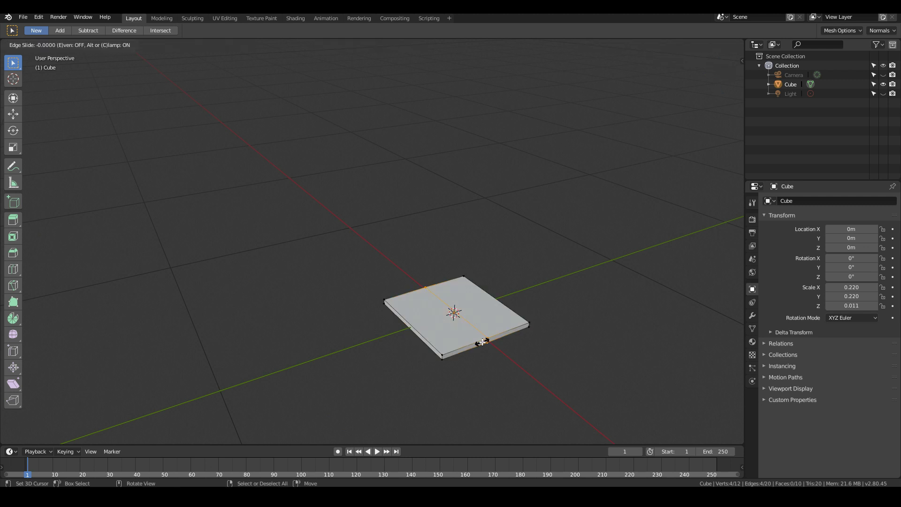
click(482, 342)
Step: Add a second centred loop cut running along the Y axis, dividing the slab into four quarters
middle_drag(531, 346, 350, 361)
key(ctrl+r)
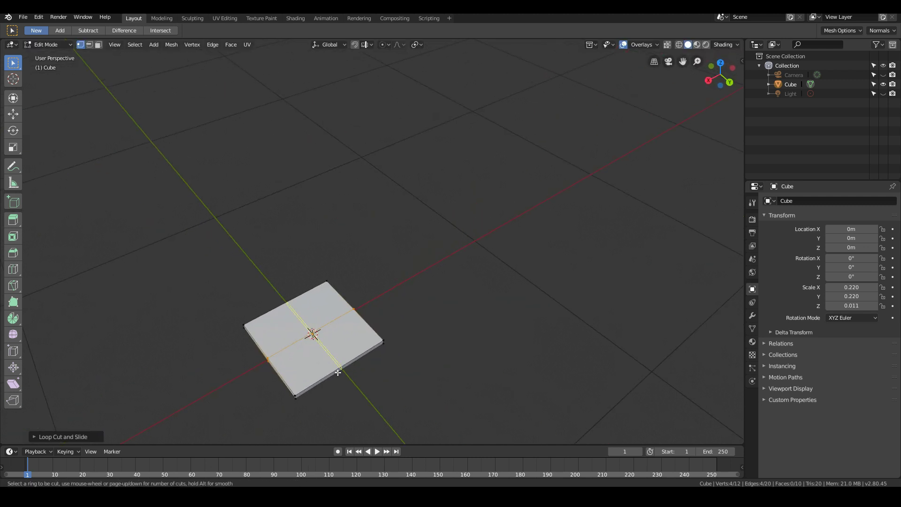
click(338, 372)
click(338, 372)
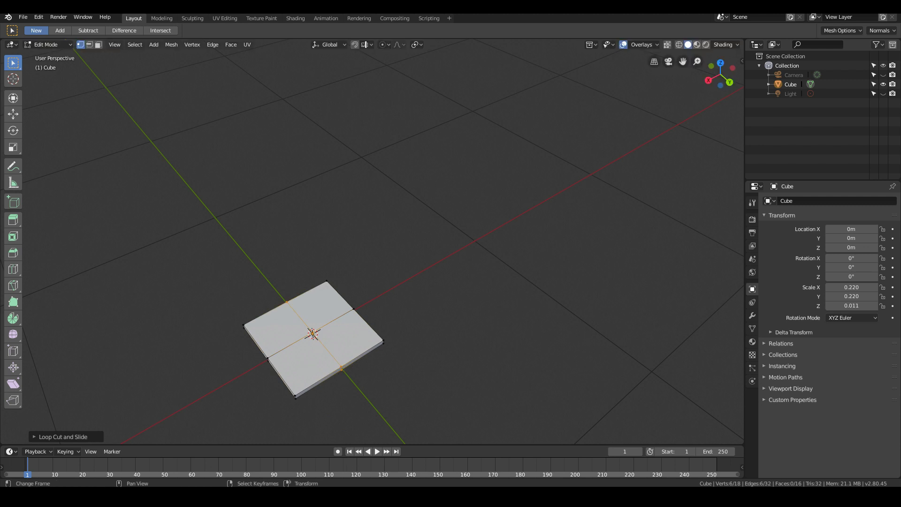
Step: Delete the outer vertices of three quarters of the slab, keeping only the +X, -Y quarter, and return to Object Mode
middle_drag(383, 374, 403, 344)
key(a)
key(a)
key(b)
drag(379, 330, 408, 367)
key(b)
drag(403, 314, 429, 332)
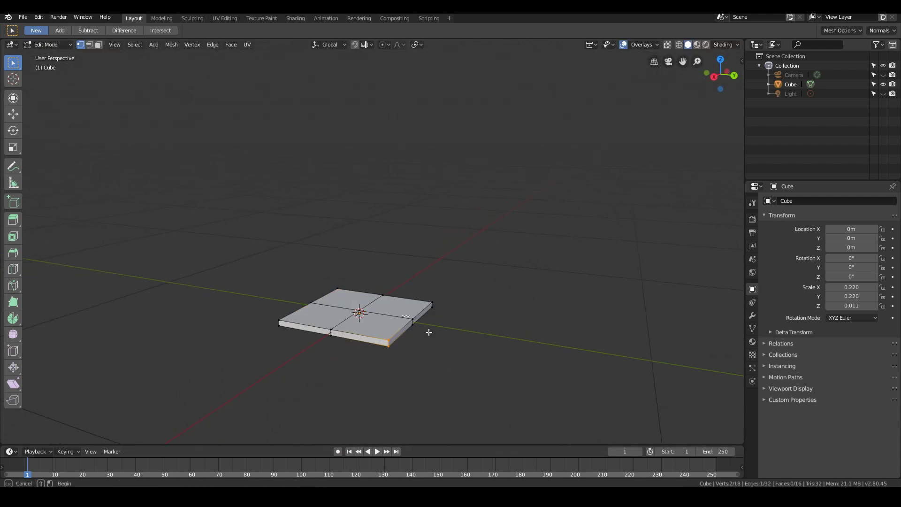
key(b)
drag(425, 296, 441, 315)
middle_drag(443, 317, 324, 329)
key(b)
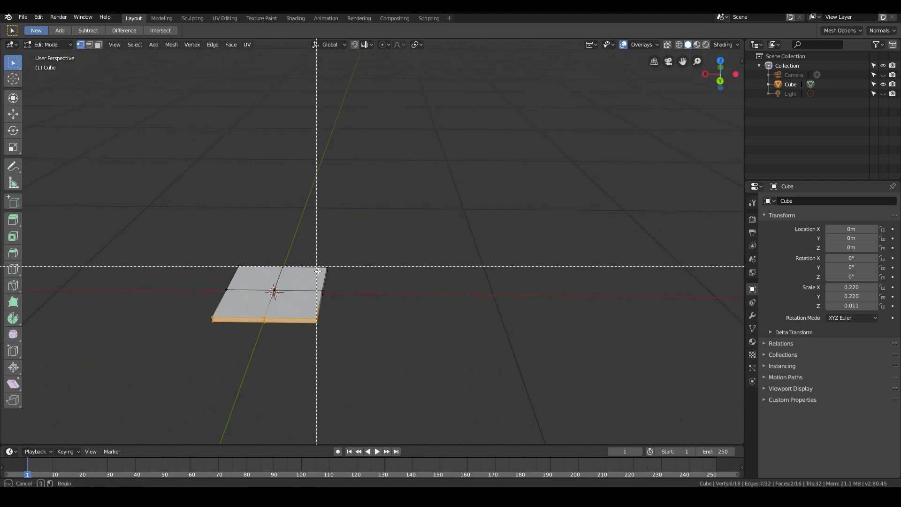
drag(316, 282, 337, 299)
key(b)
drag(319, 258, 339, 278)
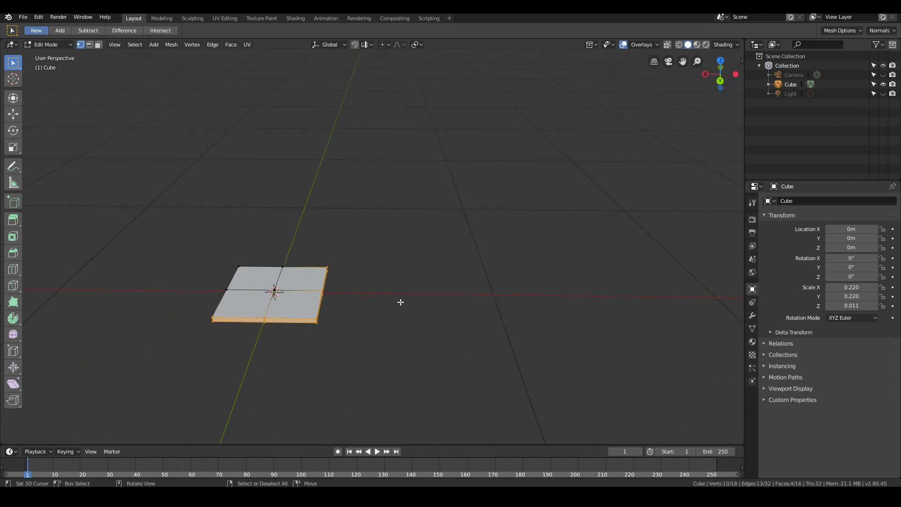
key(x)
click(400, 302)
mouse_move(400, 301)
middle_down()
mouse_move(424, 317)
mouse_move(441, 309)
mouse_move(366, 343)
mouse_move(427, 302)
mouse_move(344, 337)
mouse_move(291, 316)
mouse_move(404, 318)
middle_up()
key(Tab)
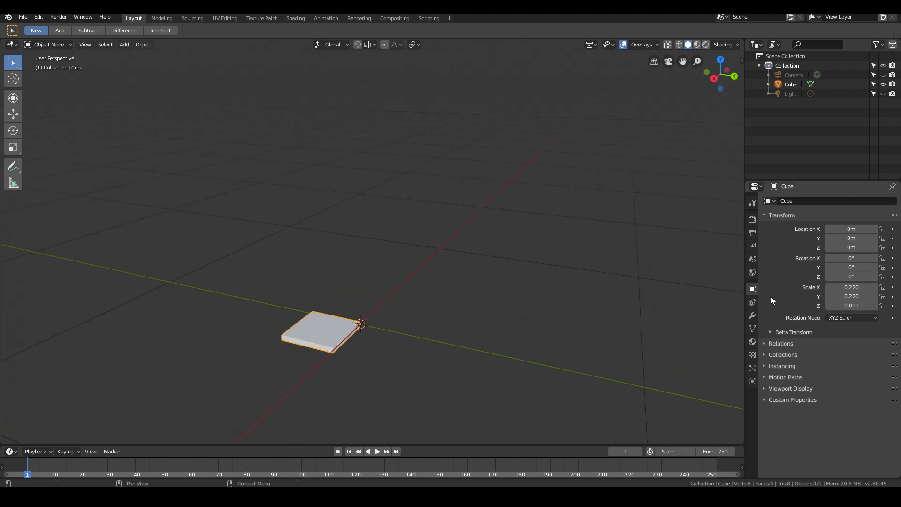
Step: Add a Mirror modifier on the X axis to the remaining quarter slab
click(752, 316)
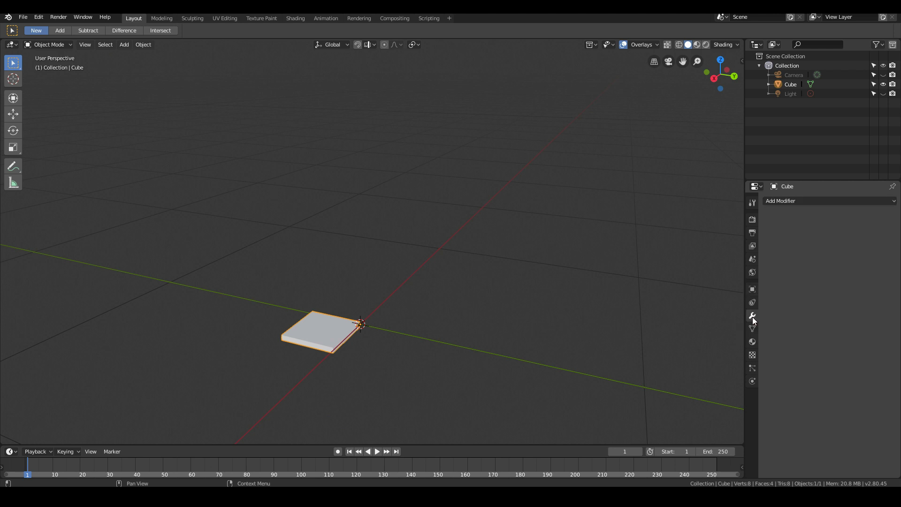
click(792, 205)
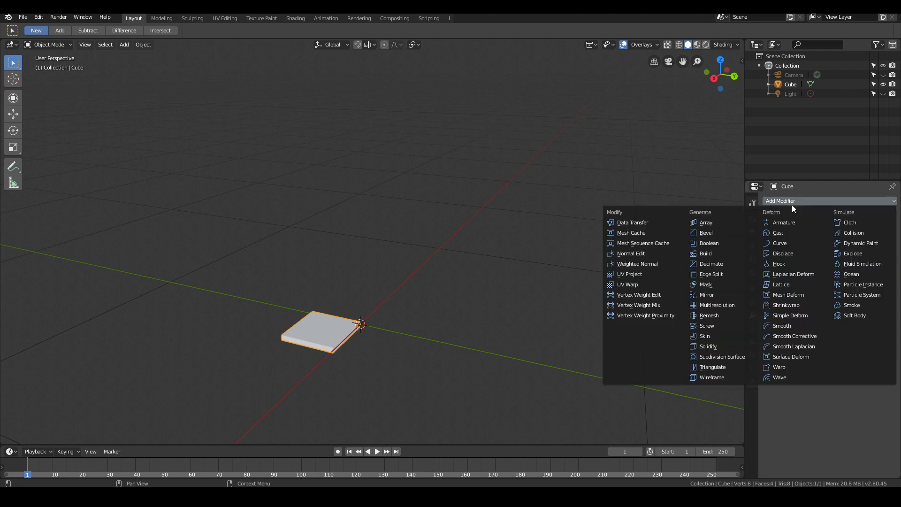
click(708, 294)
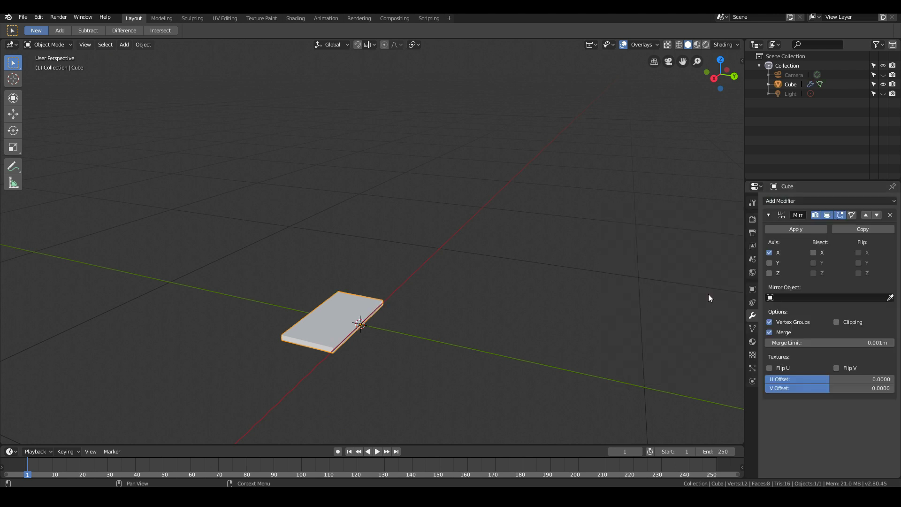
Step: Add a second Mirror modifier that mirrors only on the Y axis
click(783, 201)
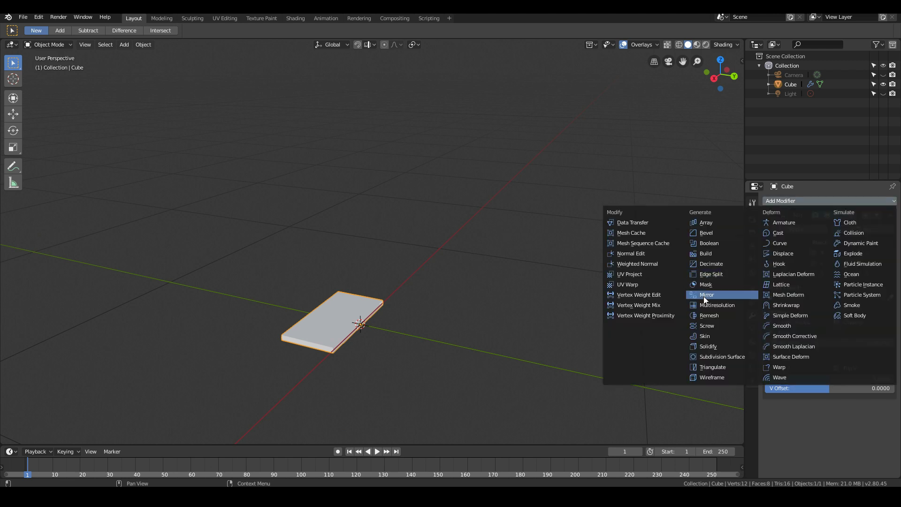
click(702, 295)
scroll(579, 325, down, 2)
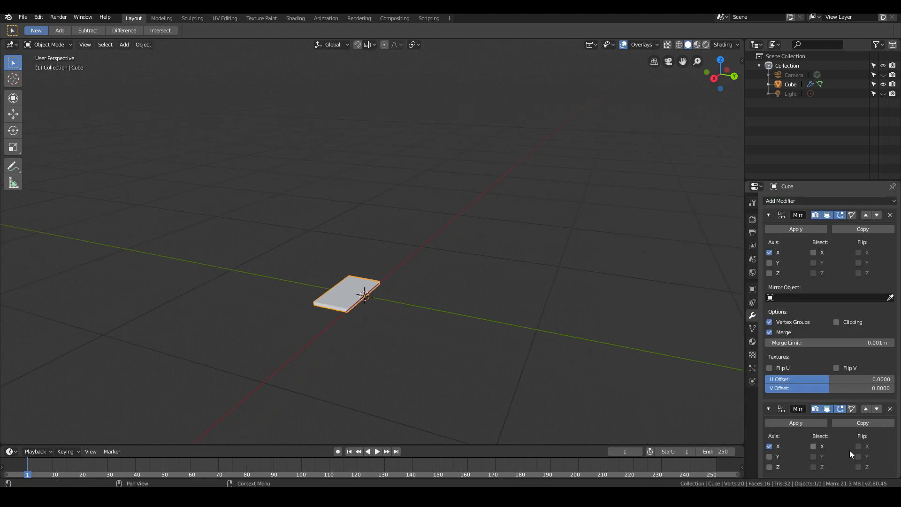
scroll(840, 448, down, 5)
scroll(838, 448, down, 1)
click(770, 390)
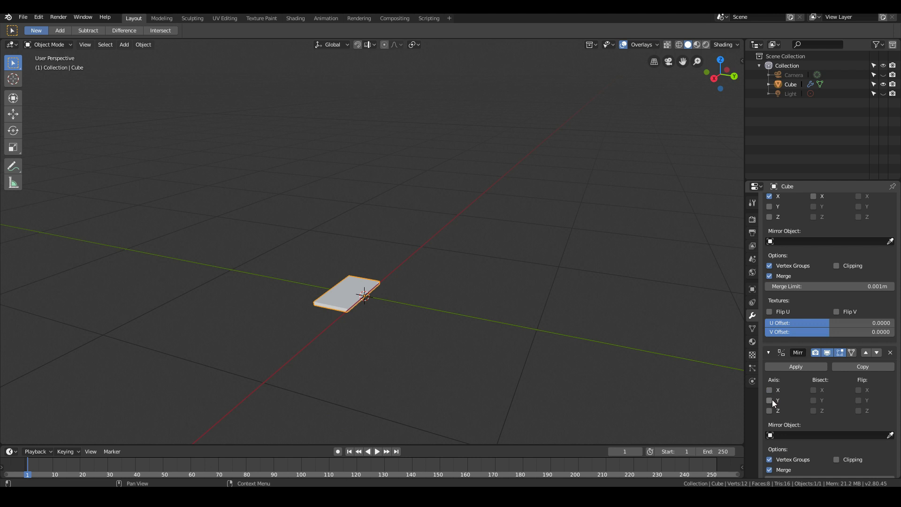
click(769, 400)
Step: Enable Clipping on both Mirror modifiers
scroll(851, 299, up, 2)
click(847, 301)
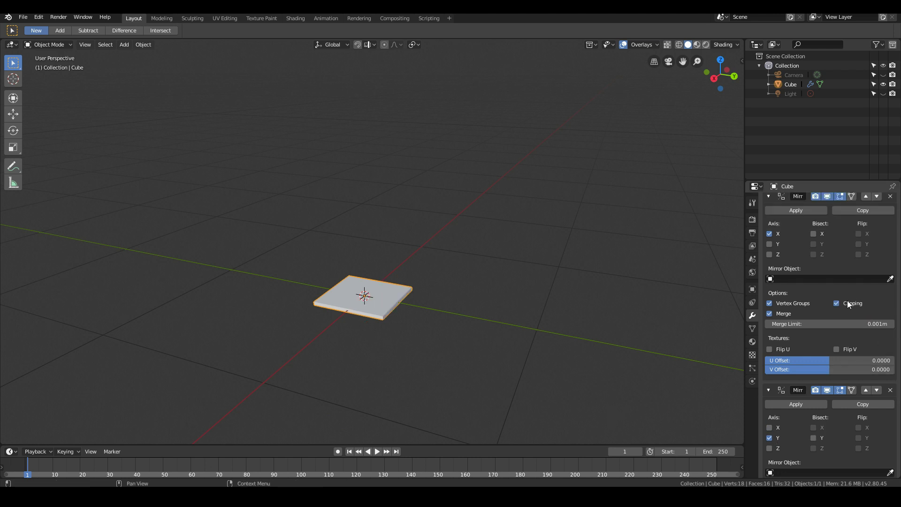
scroll(847, 423, down, 3)
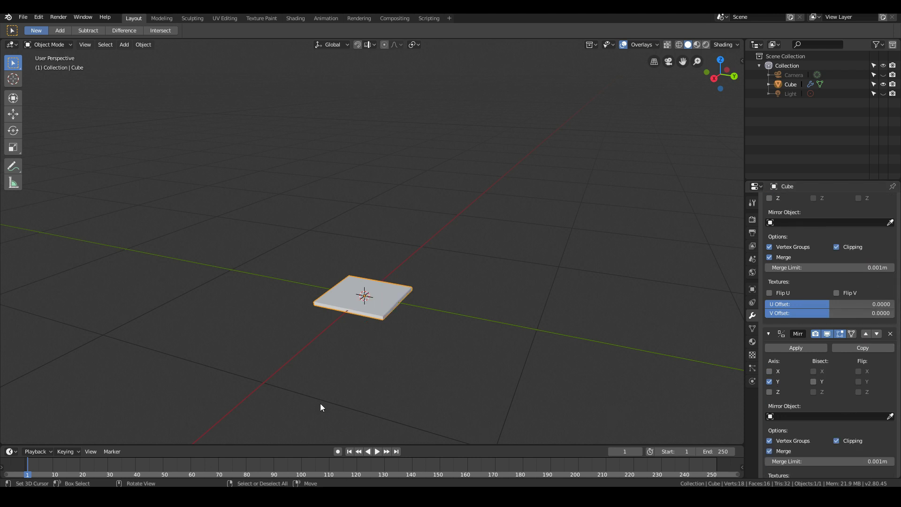
Step: In Edit Mode, add a loop cut to the quarter slab parallel to its outer -Y side, slid about 0.7 toward that side
scroll(268, 358, up, 1)
middle_drag(268, 357, 356, 338)
key(Tab)
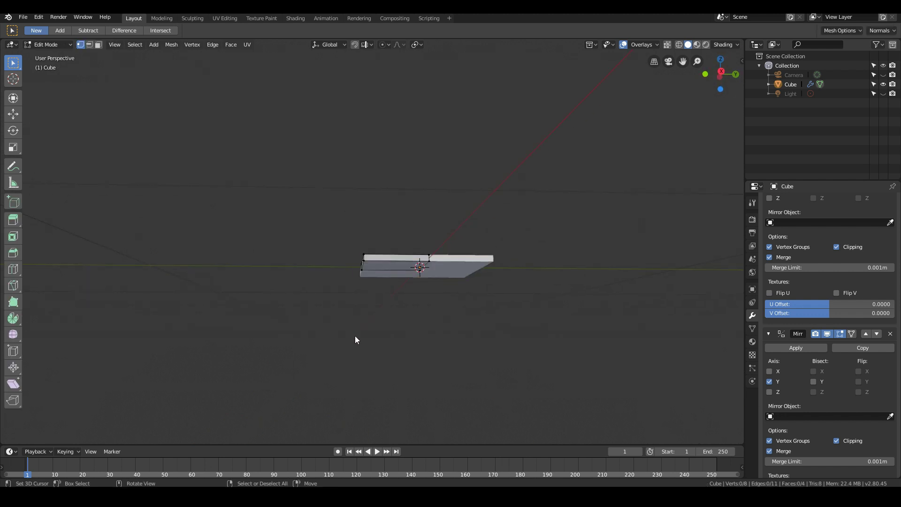
middle_drag(382, 263, 396, 138)
shift+middle_drag(438, 174, 443, 258)
scroll(443, 258, up, 2)
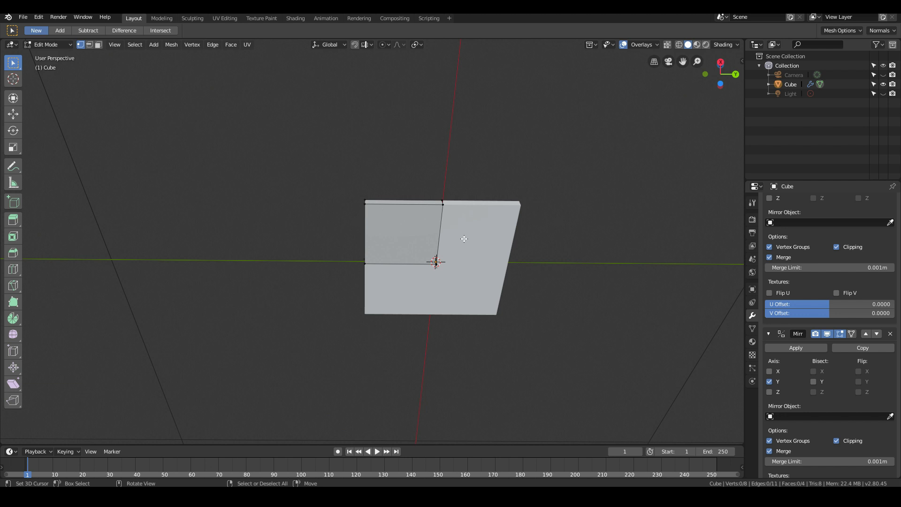
scroll(382, 264, down, 1)
middle_drag(365, 241, 363, 259)
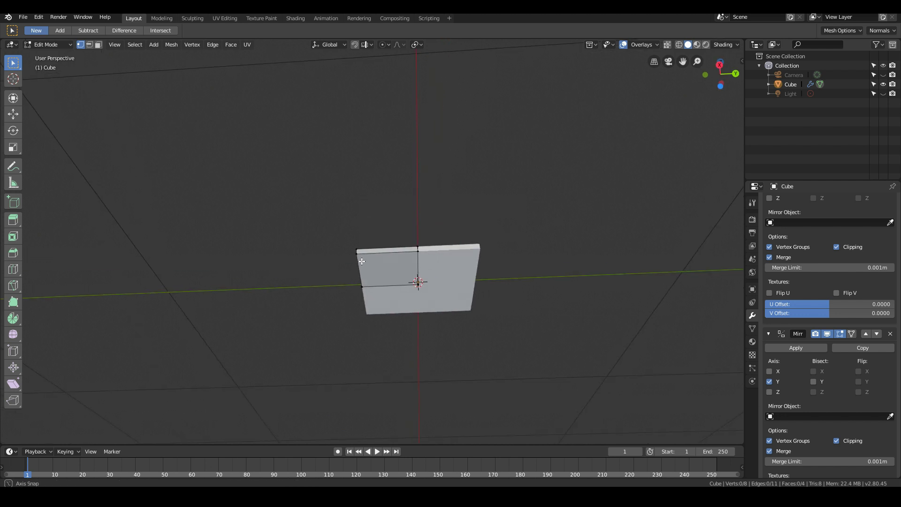
scroll(365, 260, up, 1)
key(ctrl+r)
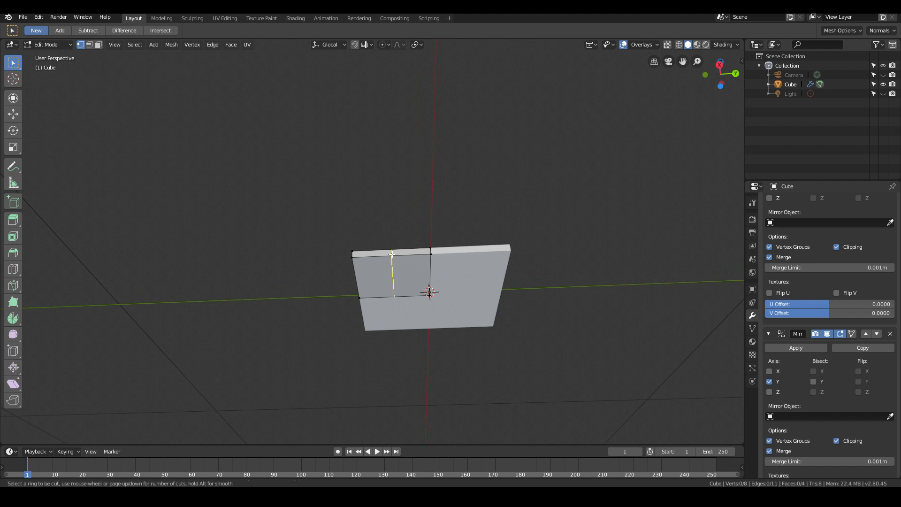
click(392, 254)
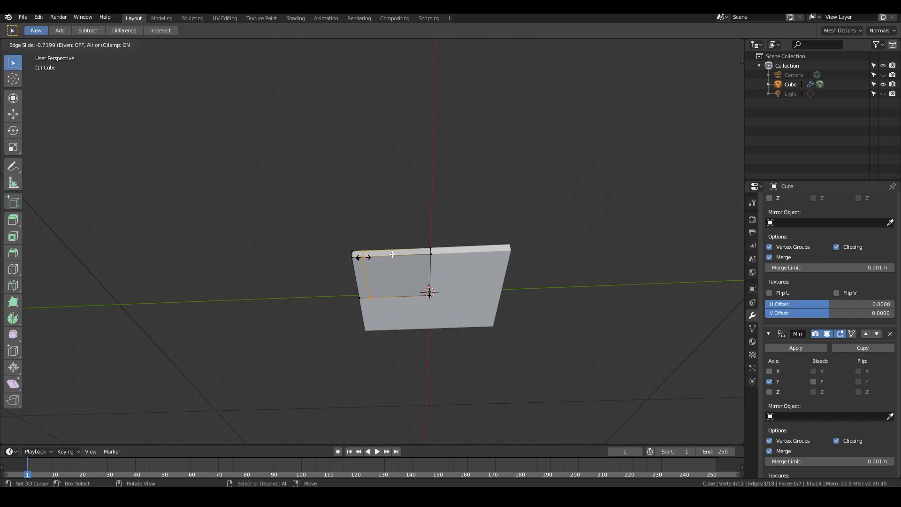
click(392, 254)
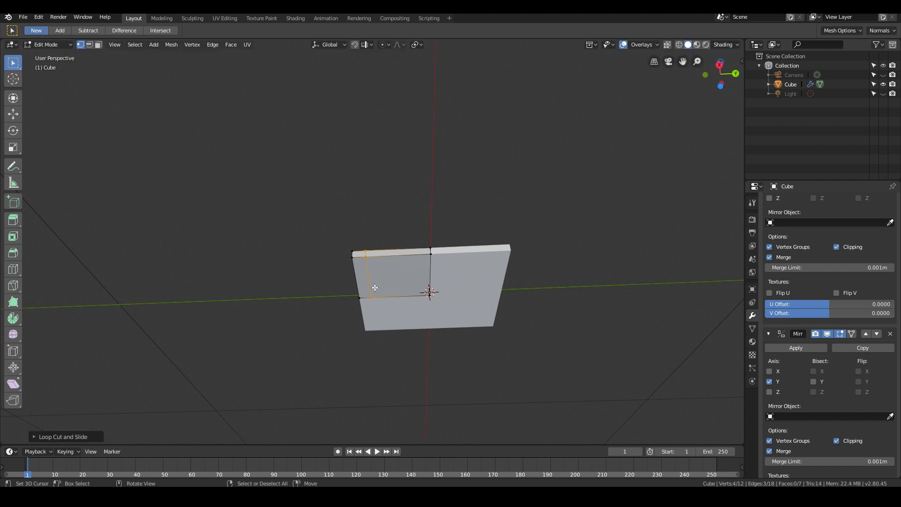
Step: Add a second loop cut across the quarter slab, slid about 0.54 toward its outer +X side
middle_drag(372, 285, 423, 242)
key(ctrl+r)
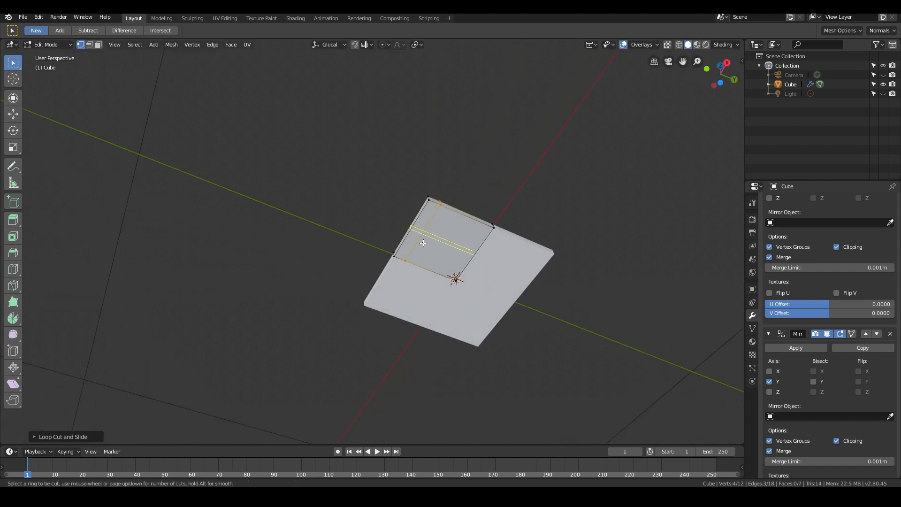
click(423, 243)
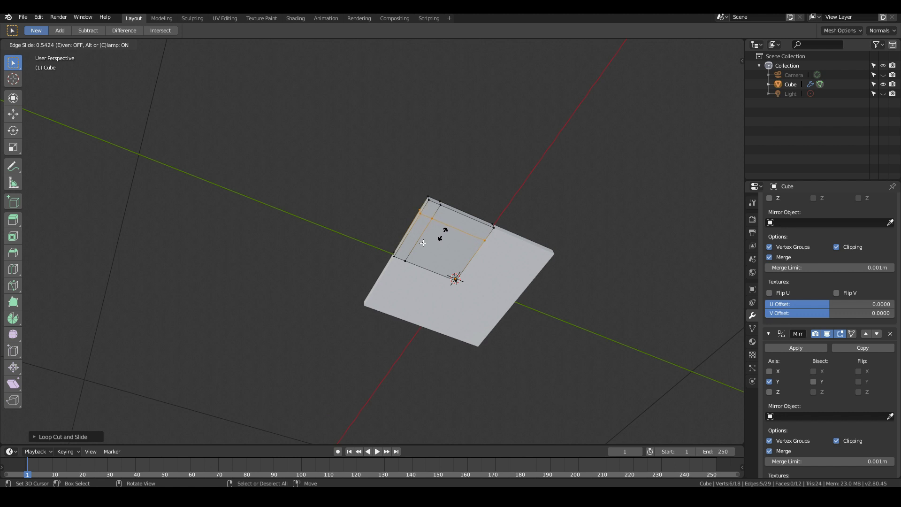
click(423, 243)
Step: Select the small outer corner face on the slab's underside, extrude it in place and scale it to about 0.96
scroll(499, 178, up, 4)
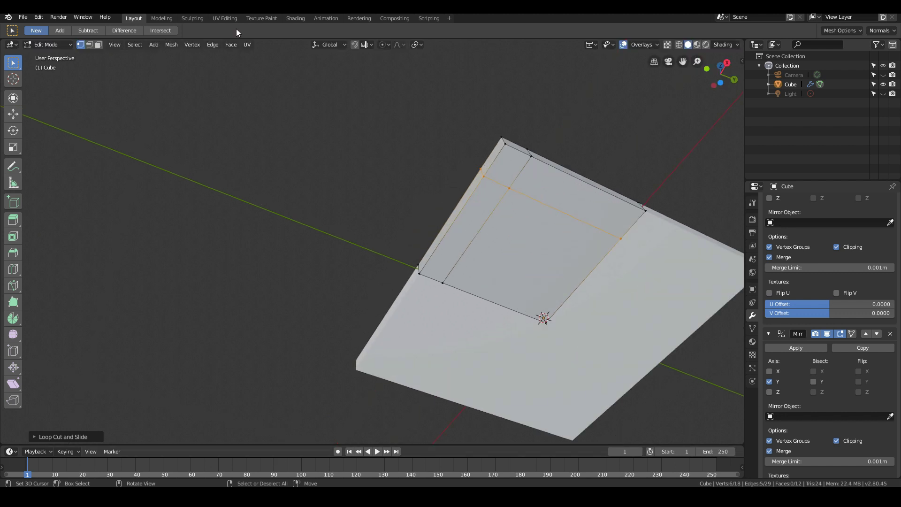
click(99, 45)
click(512, 169)
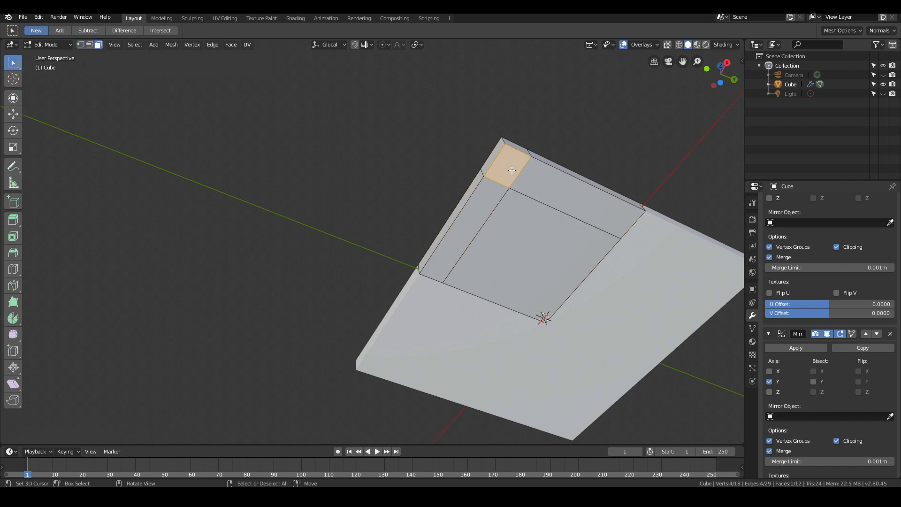
scroll(515, 207, down, 5)
middle_drag(450, 226, 453, 255)
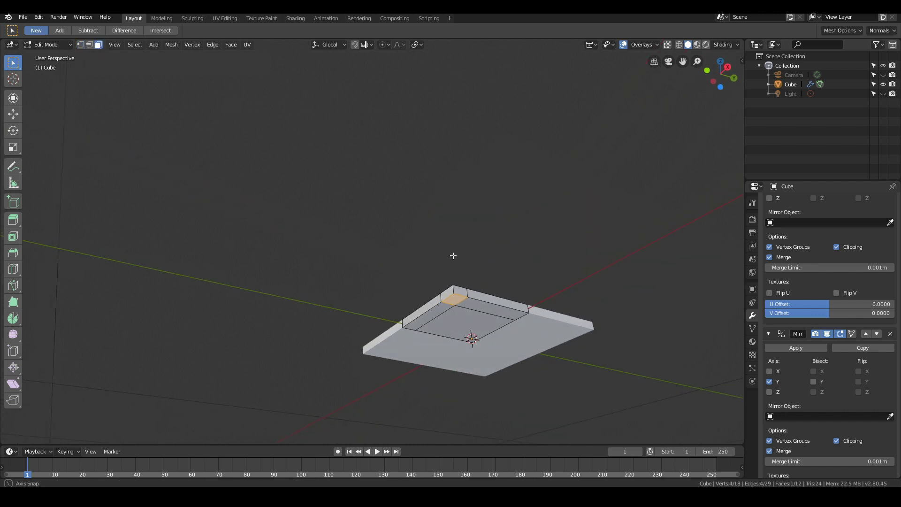
shift+middle_drag(472, 321, 448, 236)
scroll(493, 243, up, 5)
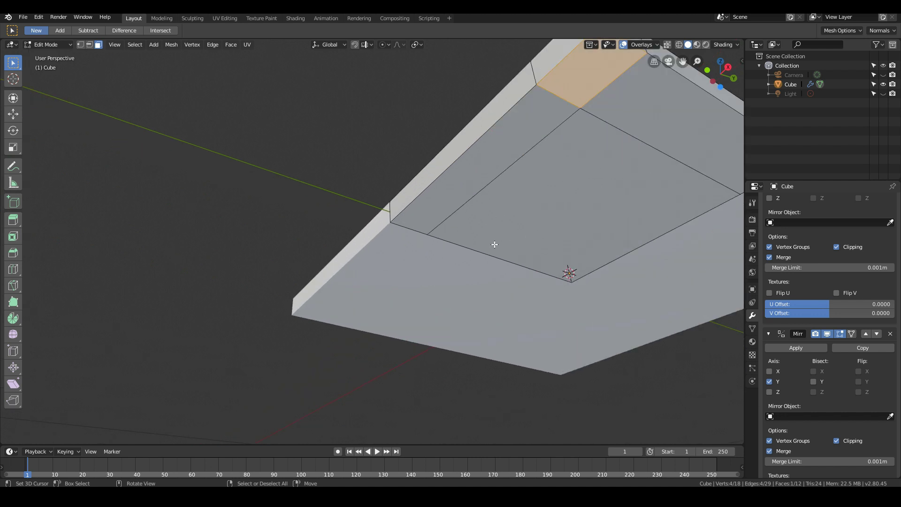
scroll(574, 235, down, 1)
key(e)
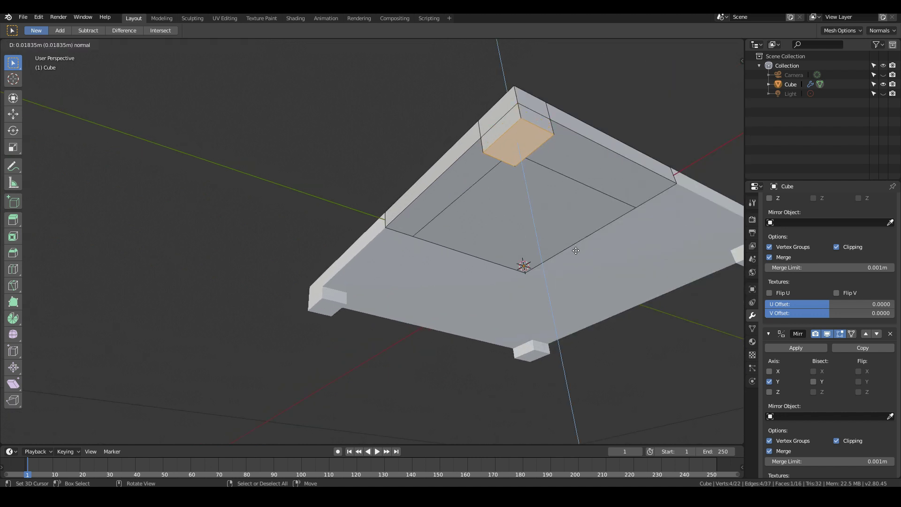
right_click(575, 251)
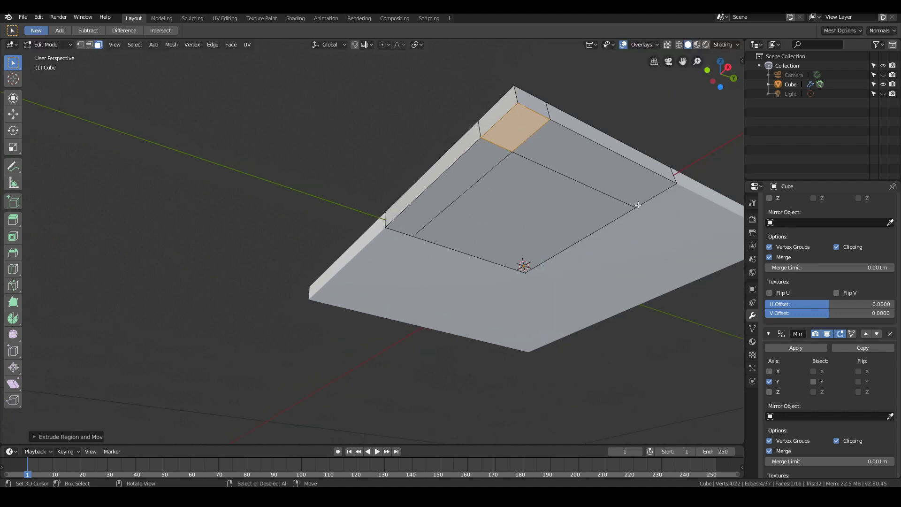
key(s)
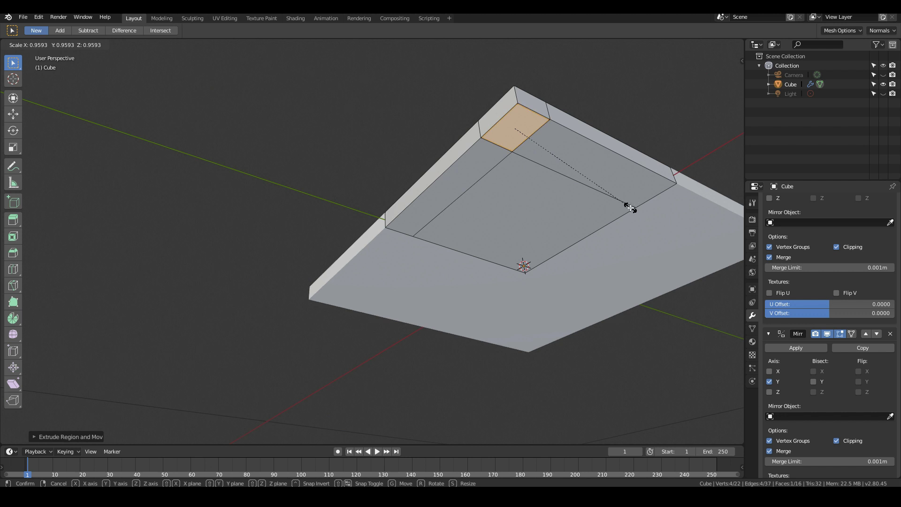
click(631, 207)
Step: In front view, extrude the inset corner face downward about 0.38 m to form a leg
middle_drag(573, 196, 554, 236)
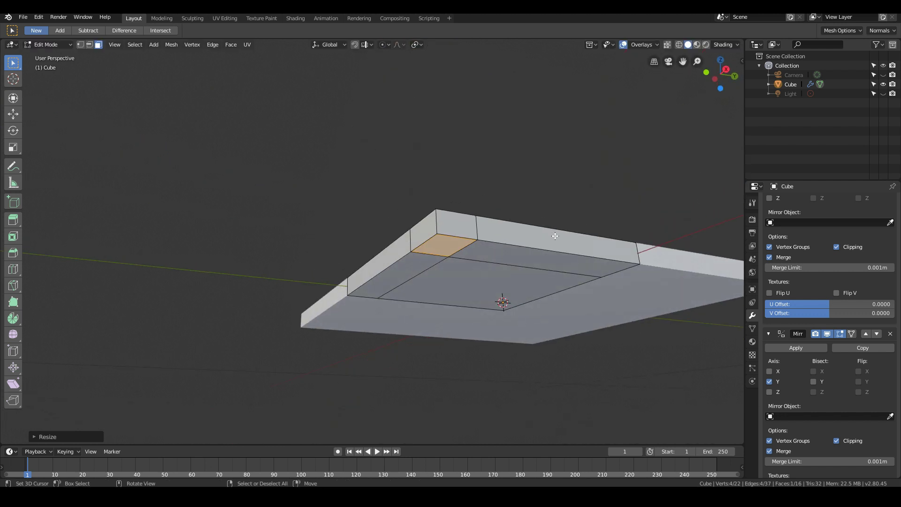
scroll(540, 265, down, 3)
key(KP_1)
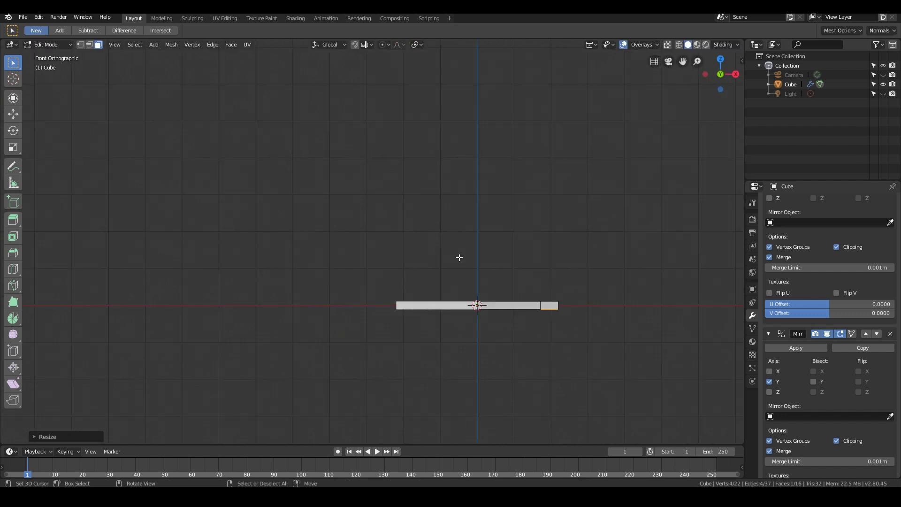
scroll(541, 307, down, 3)
key(e)
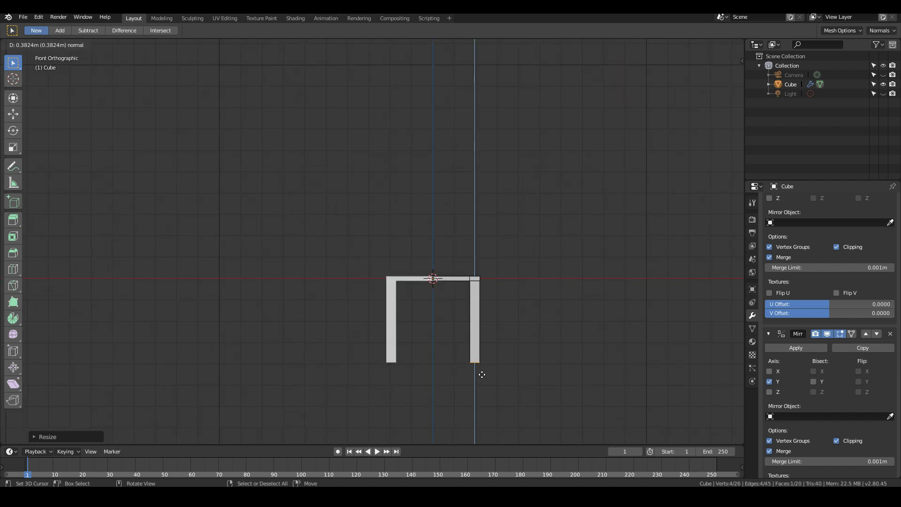
click(482, 374)
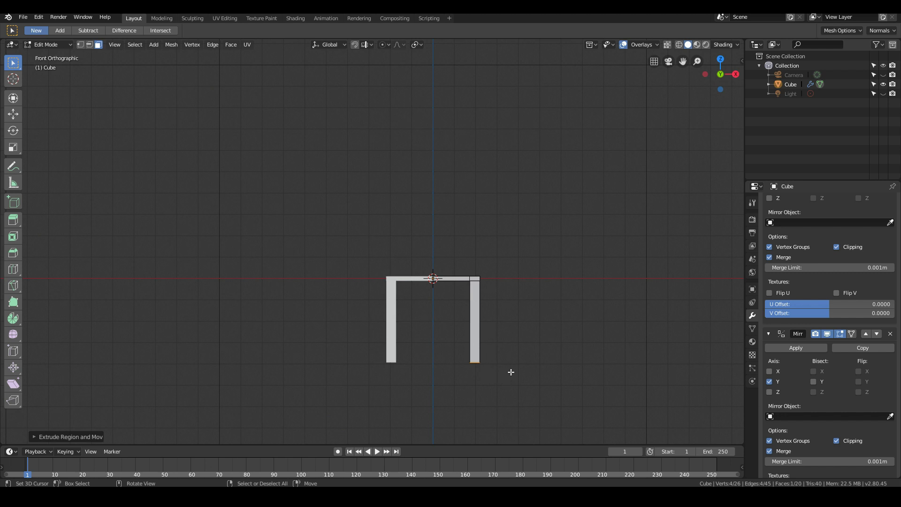
Step: Move the narrow rim face on the X-facing inner side of the leg's top about -0.018 m along X
middle_drag(529, 376, 531, 323)
scroll(530, 323, up, 5)
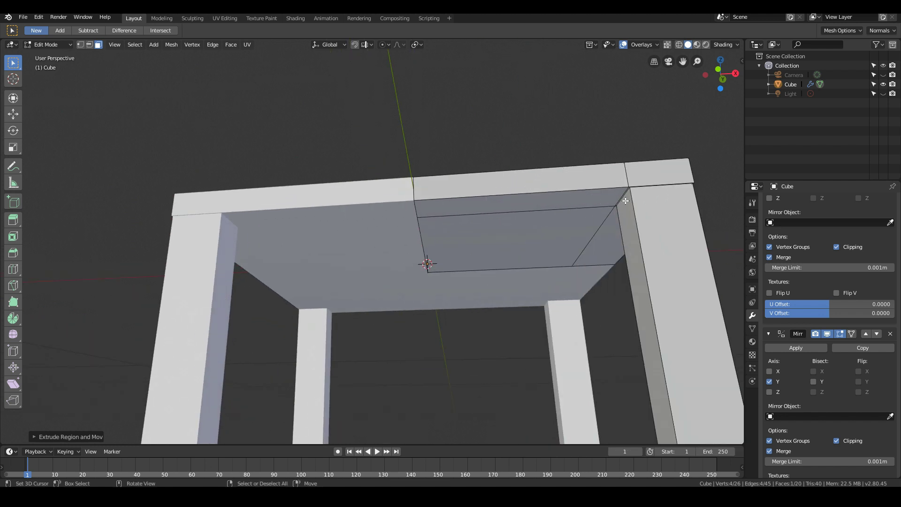
click(619, 197)
shift+middle_drag(622, 195, 477, 235)
scroll(573, 211, up, 3)
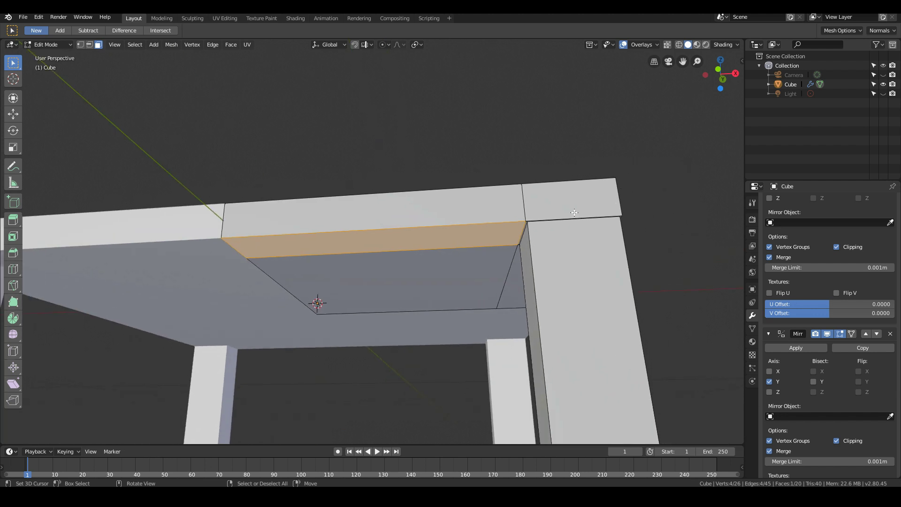
right_click(554, 229)
scroll(555, 229, down, 3)
key(KP_1)
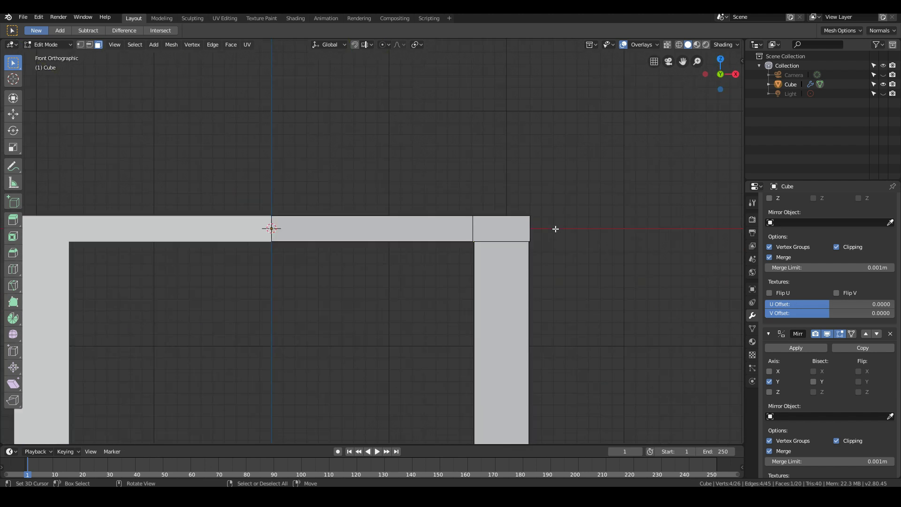
scroll(518, 262, down, 3)
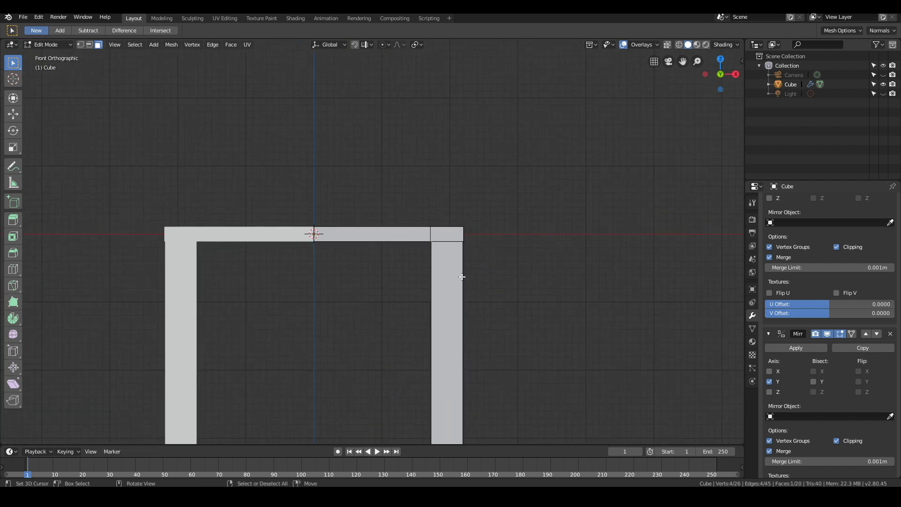
middle_drag(484, 407, 414, 315)
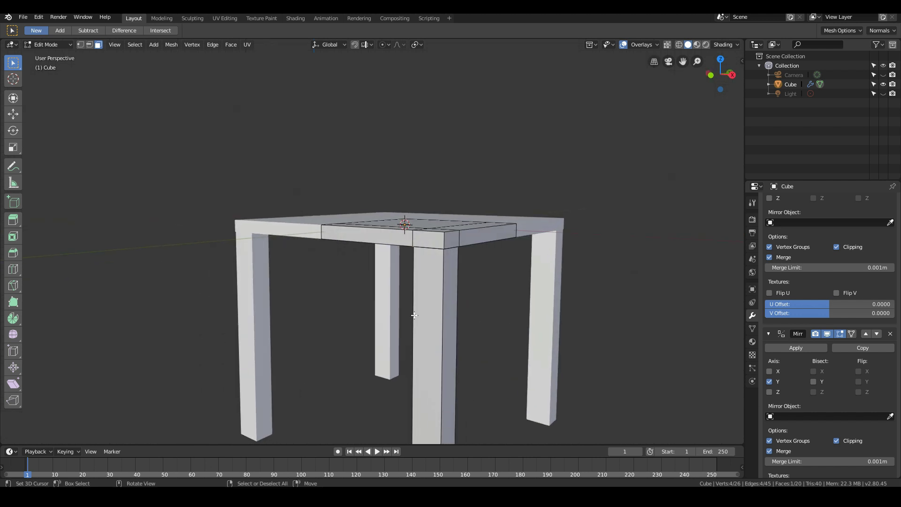
middle_drag(437, 376, 586, 244)
key(g)
key(x)
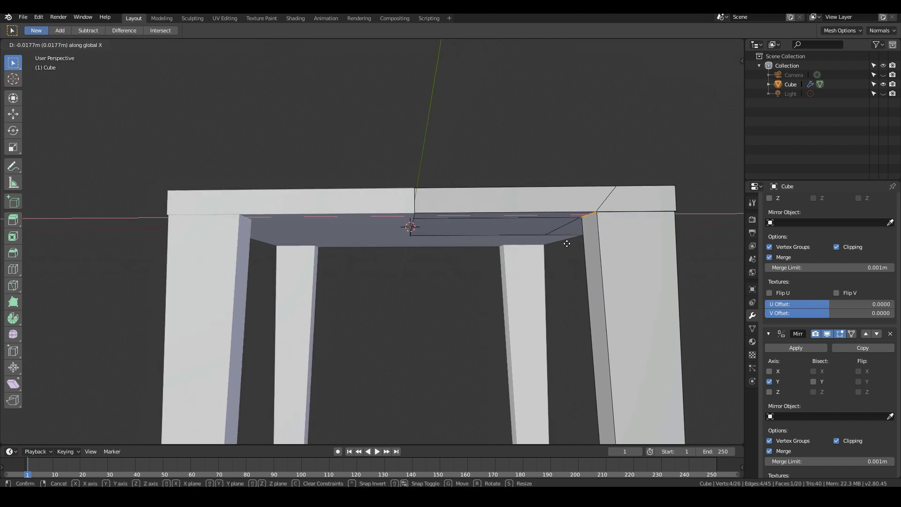
click(568, 241)
Step: Move the narrow rim face on the Y-facing inner side of the leg's top about 0.02 m along Y
scroll(508, 222, down, 4)
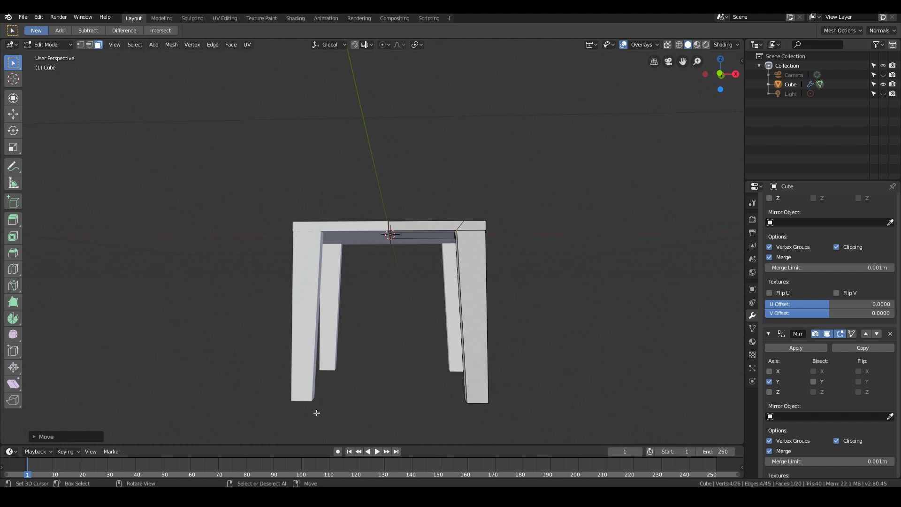
scroll(591, 271, up, 2)
middle_drag(543, 287, 425, 283)
scroll(424, 283, up, 4)
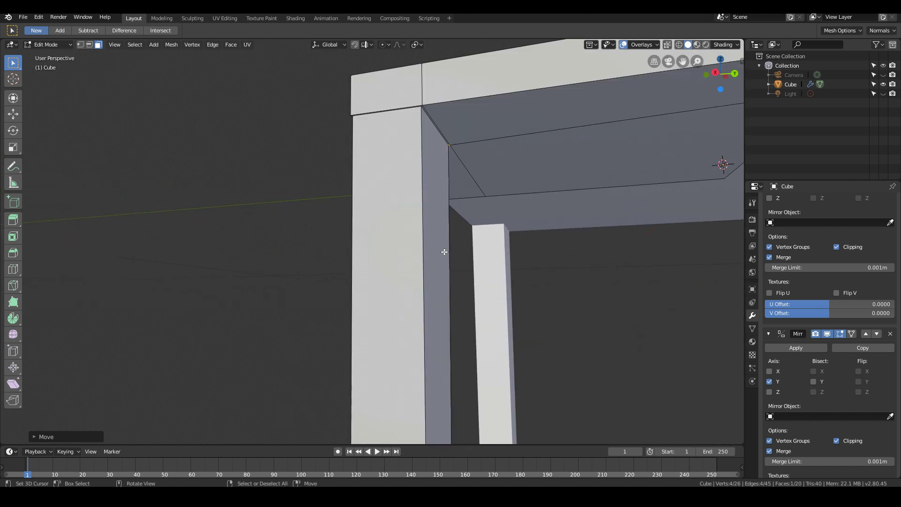
middle_drag(438, 117, 452, 231)
key(g)
key(y)
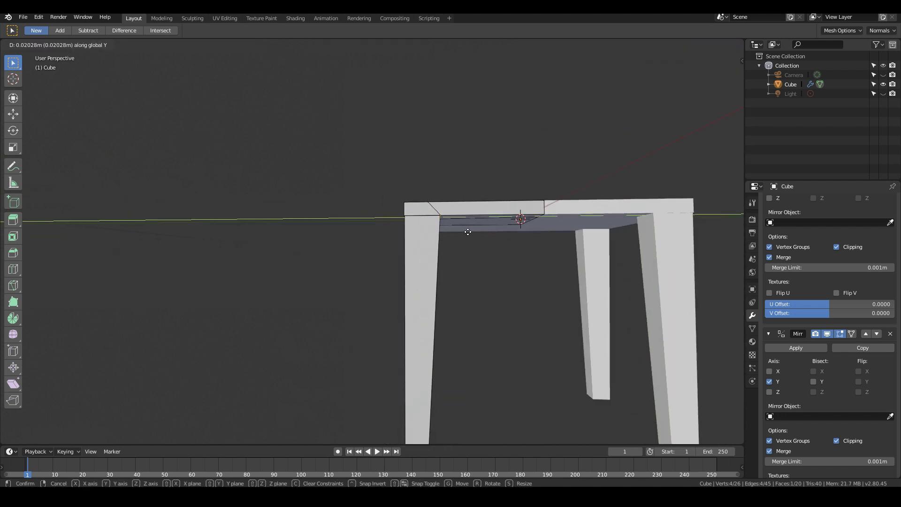
click(466, 232)
Step: Inspect the tapered legs and tabletop from several sides in Object Mode
scroll(465, 232, down, 5)
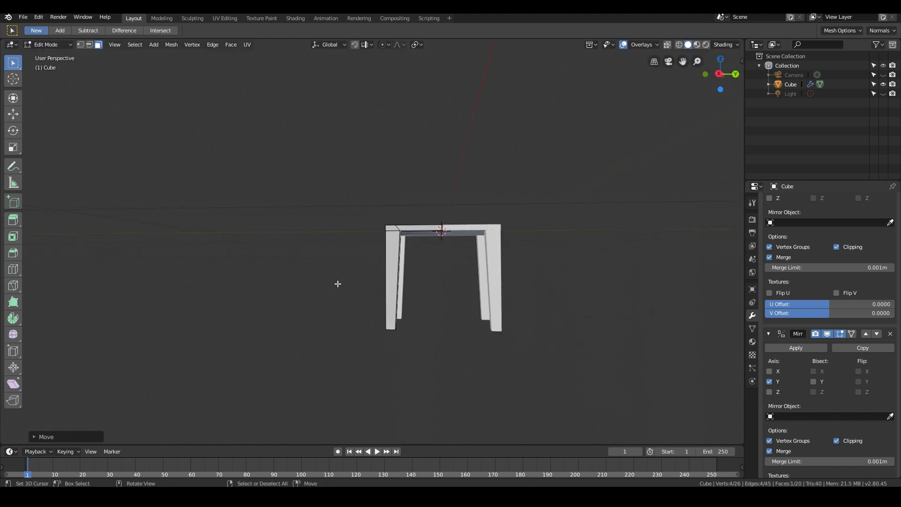
middle_drag(338, 283, 483, 286)
key(Tab)
scroll(483, 287, up, 4)
scroll(482, 285, up, 2)
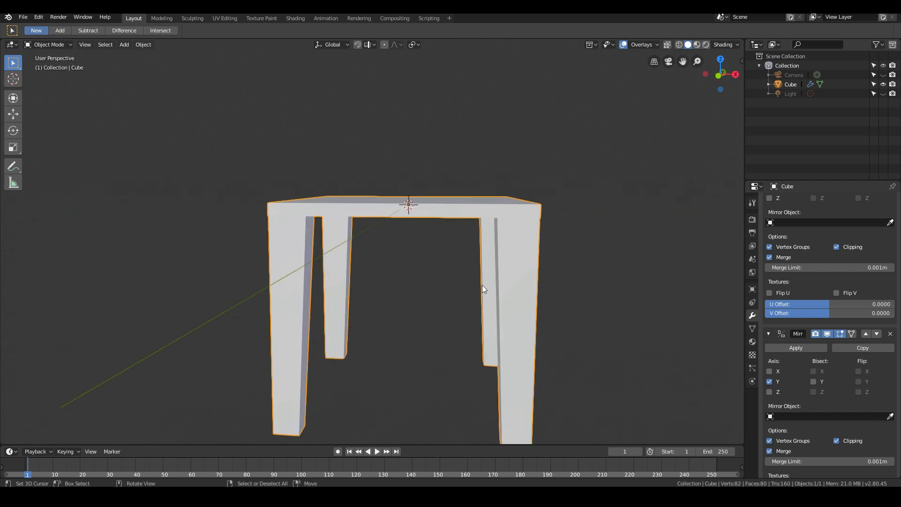
scroll(482, 285, down, 2)
middle_drag(552, 353, 440, 344)
middle_drag(440, 281, 440, 288)
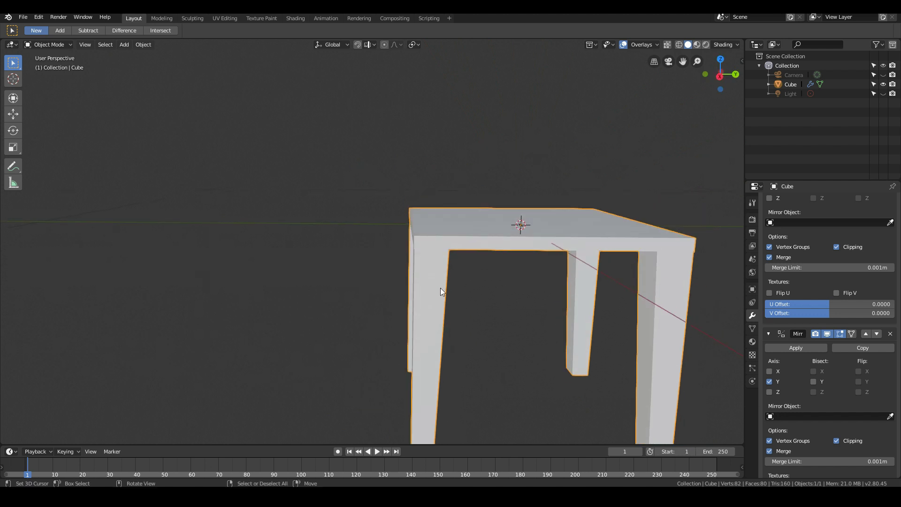
Step: In Edit Mode, select the quarter tabletop's four upper faces and raise them about 0.01 m along Z to thicken the slab
key(Tab)
right_click(471, 225)
shift+right_click(426, 233)
shift+right_click(426, 237)
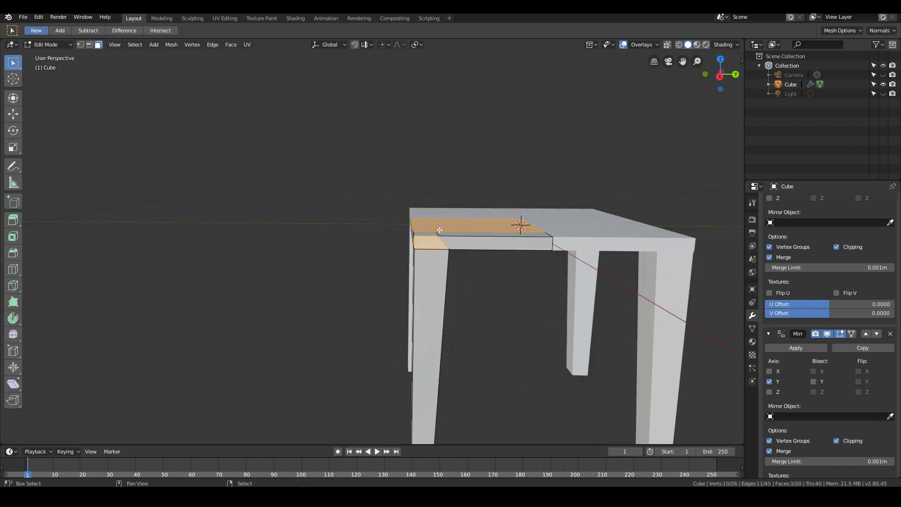
right_click(428, 227)
shift+right_click(429, 234)
shift+right_click(447, 233)
shift+right_click(450, 224)
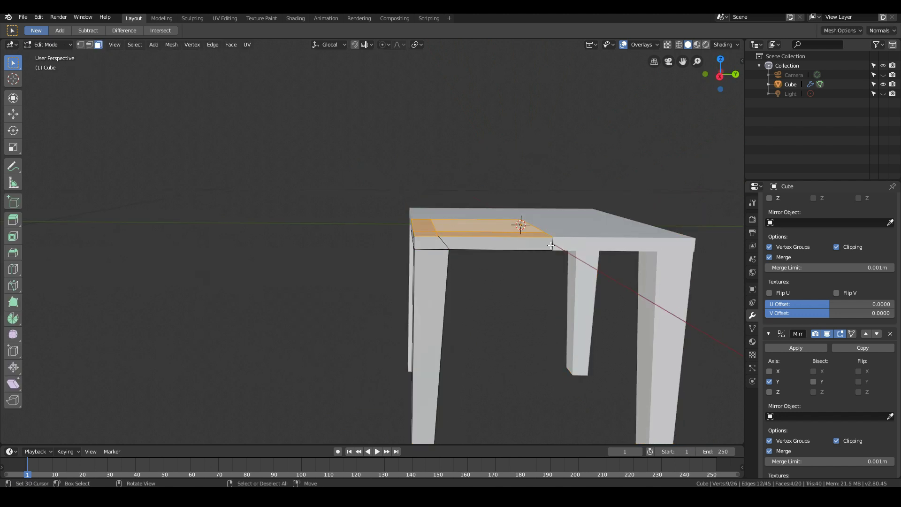
middle_drag(536, 266, 531, 259)
key(g)
key(z)
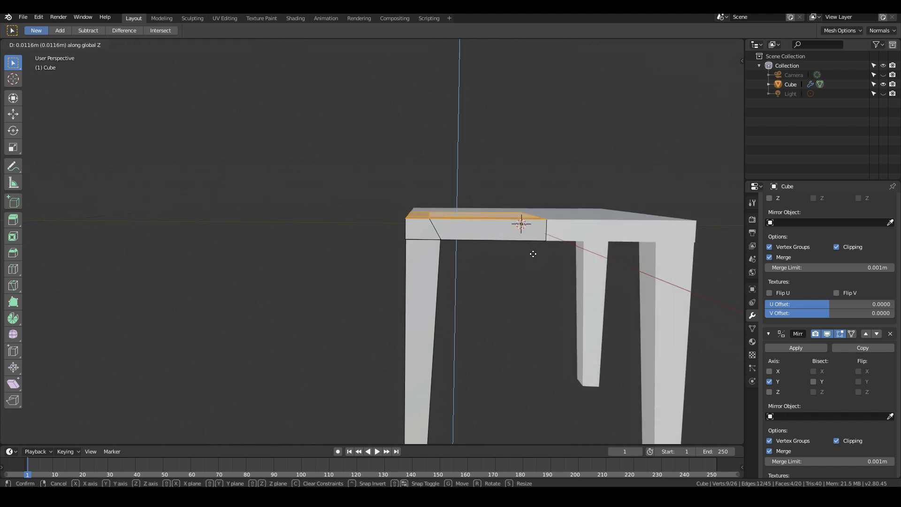
click(533, 255)
Step: Return to Object Mode and review the whole mirrored table
scroll(530, 257, down, 2)
middle_drag(490, 263, 551, 272)
key(Tab)
scroll(526, 276, down, 2)
middle_drag(470, 284, 424, 296)
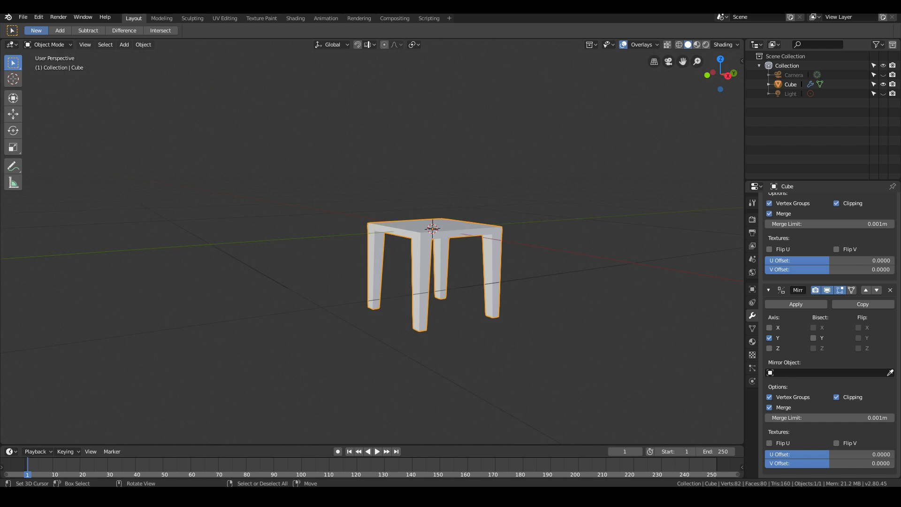
Step: Apply the Y-axis Mirror modifier in Object Mode, keeping the X-axis Mirror modifier live
key(Tab)
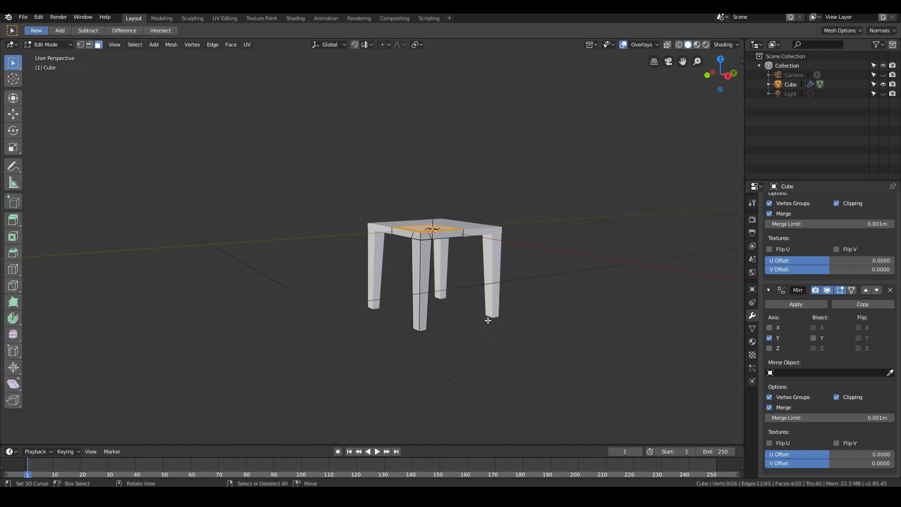
key(Tab)
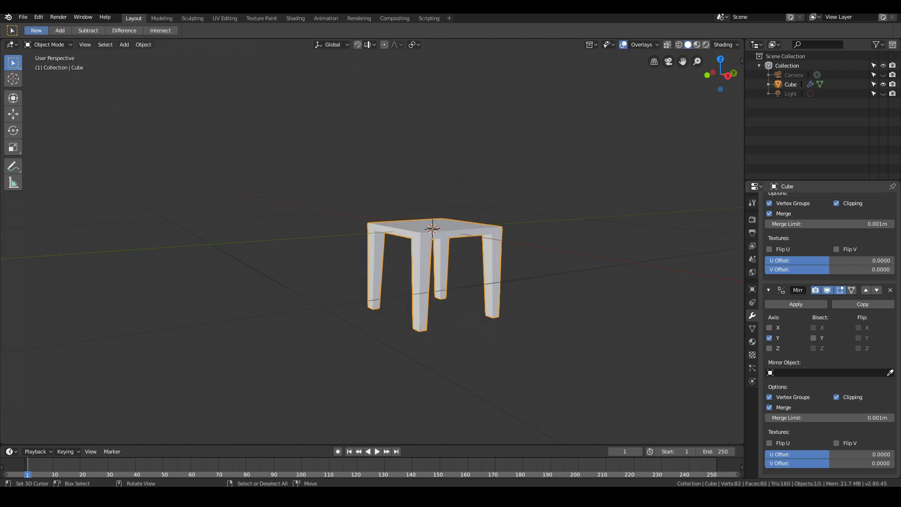
scroll(816, 327, up, 5)
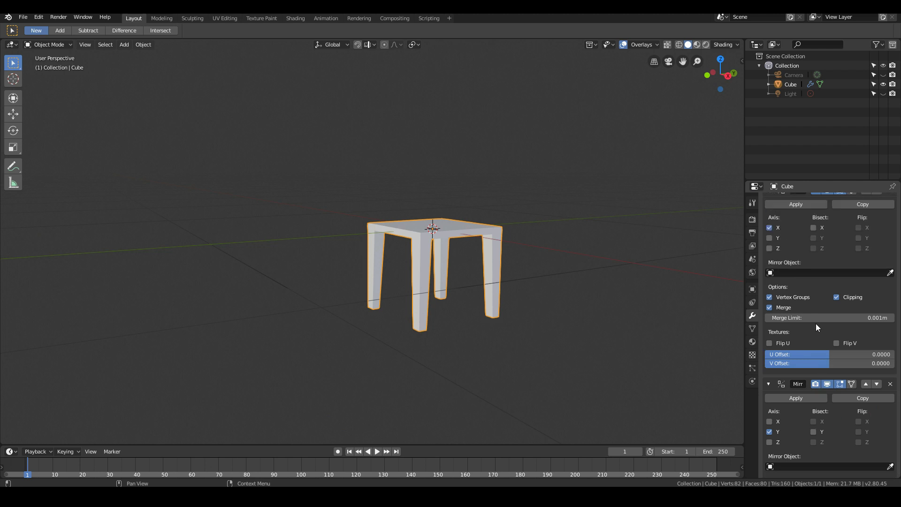
scroll(817, 327, down, 5)
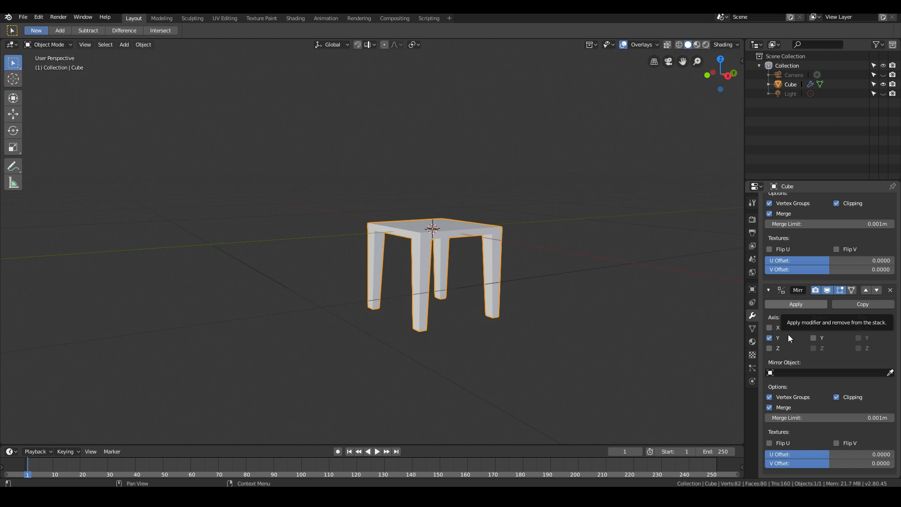
click(810, 303)
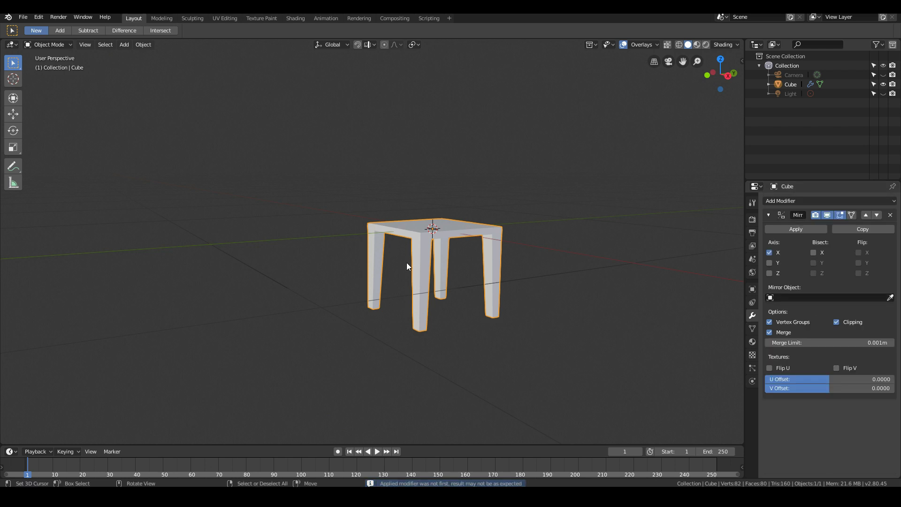
Step: In Edit Mode, select the small upper face at one corner of the tabletop and test moving it freely
middle_drag(406, 262, 421, 292)
key(Tab)
middle_drag(527, 296, 520, 265)
scroll(465, 265, up, 3)
middle_drag(464, 265, 396, 222)
right_click(478, 256)
key(g)
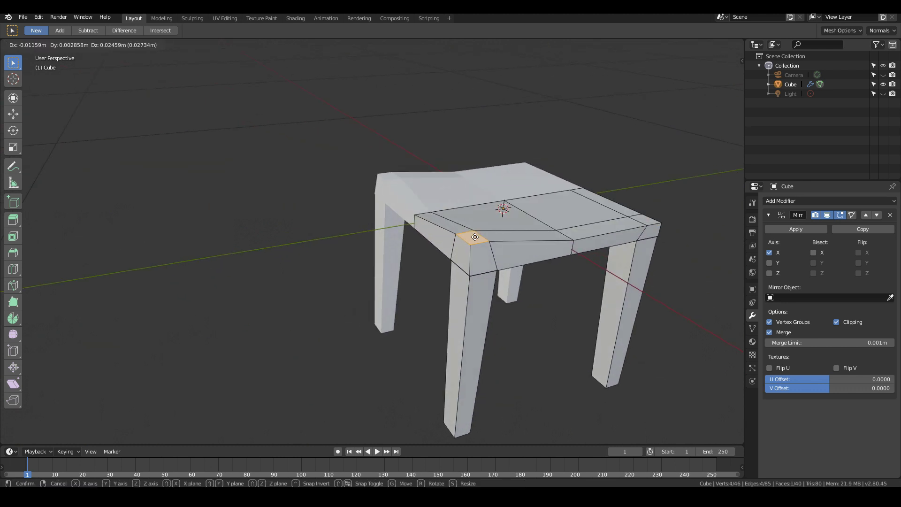
right_click(474, 238)
middle_drag(456, 255, 395, 243)
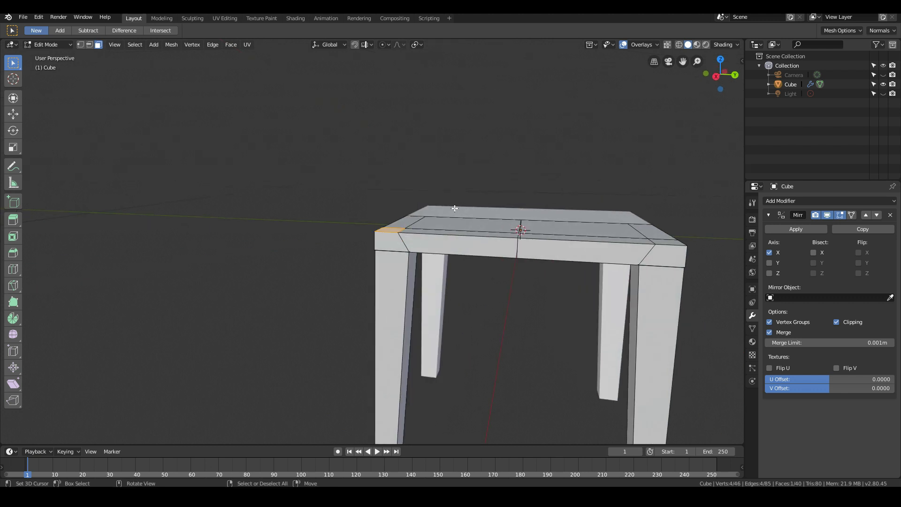
middle_drag(454, 208, 422, 146)
scroll(371, 203, down, 4)
middle_drag(258, 254, 285, 276)
middle_drag(356, 272, 420, 295)
key(g)
right_click(472, 253)
Step: Extrude the selected corner face straight up along its normal to form a tall mirrored backrest post
key(KP_1)
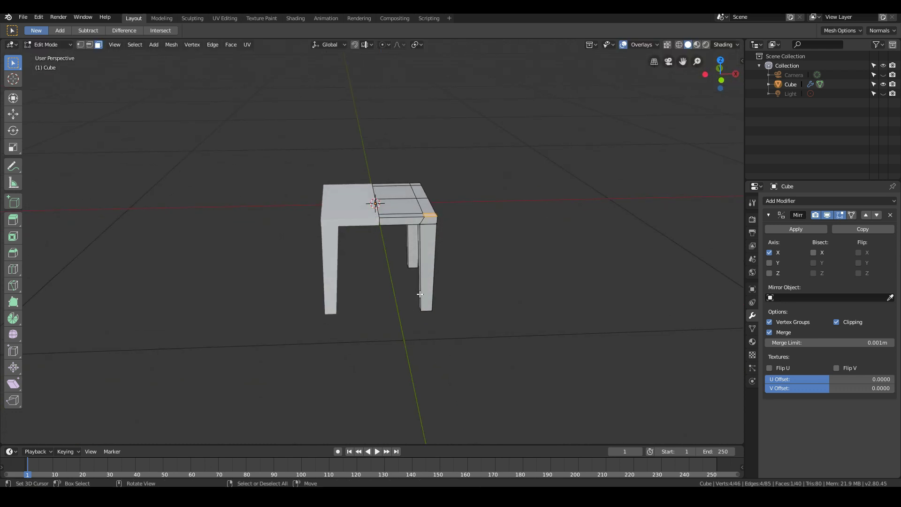
scroll(443, 218, up, 4)
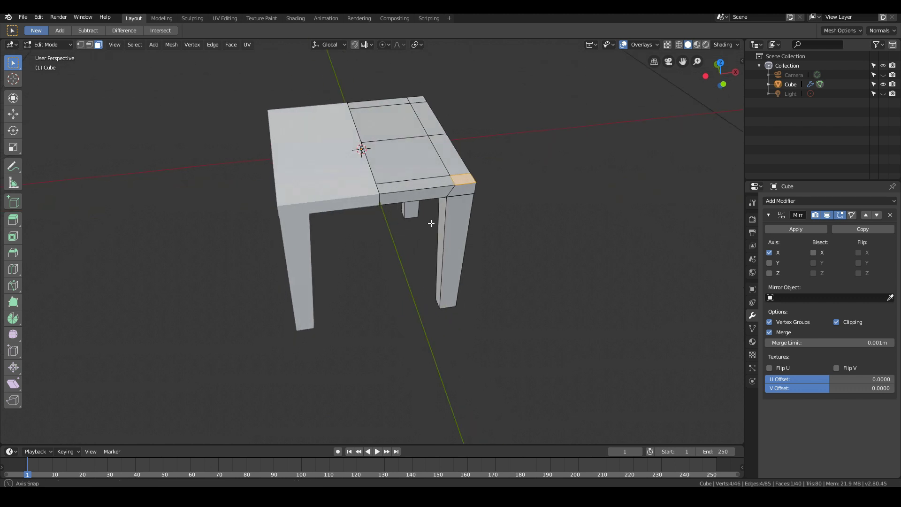
scroll(463, 192, up, 2)
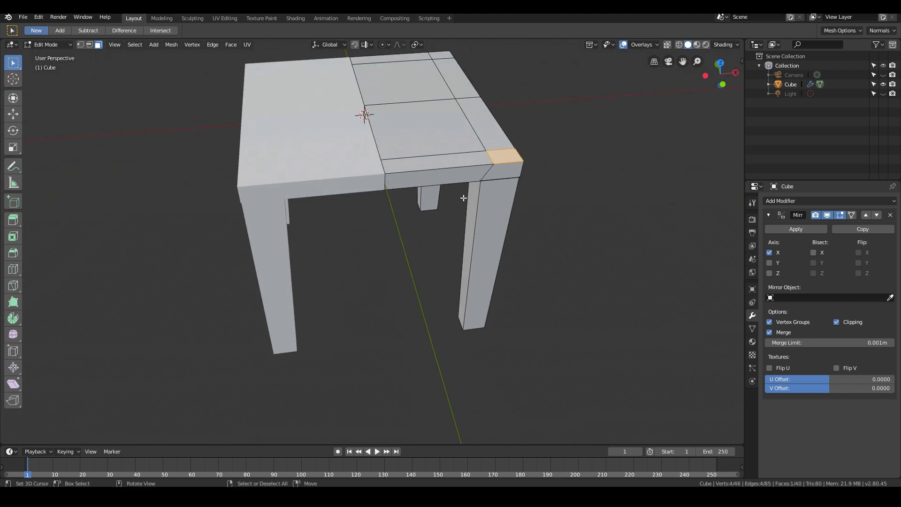
shift+middle_drag(449, 225, 466, 275)
scroll(467, 275, down, 6)
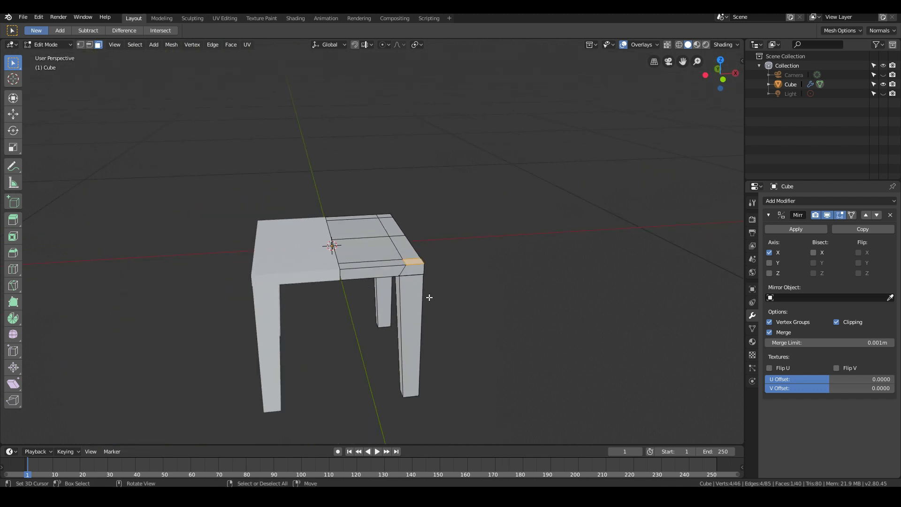
key(e)
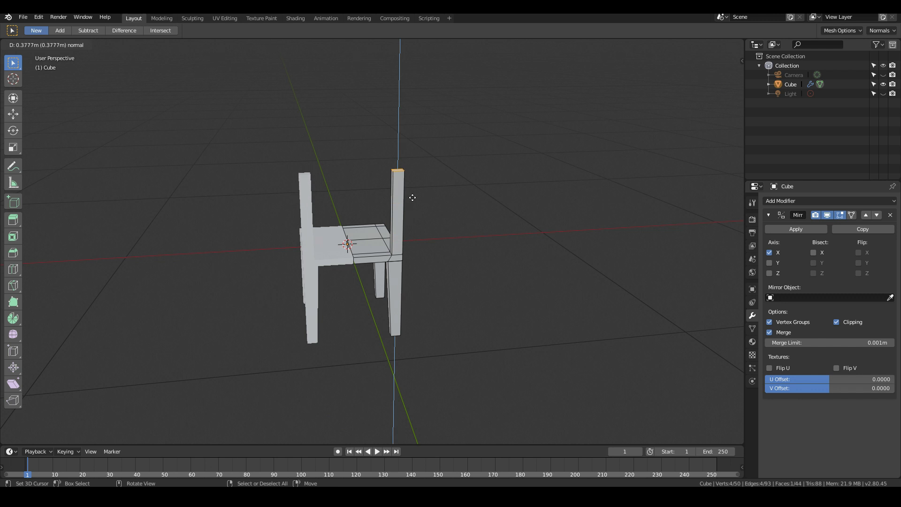
click(410, 168)
key(KP_1)
middle_drag(411, 168, 318, 192)
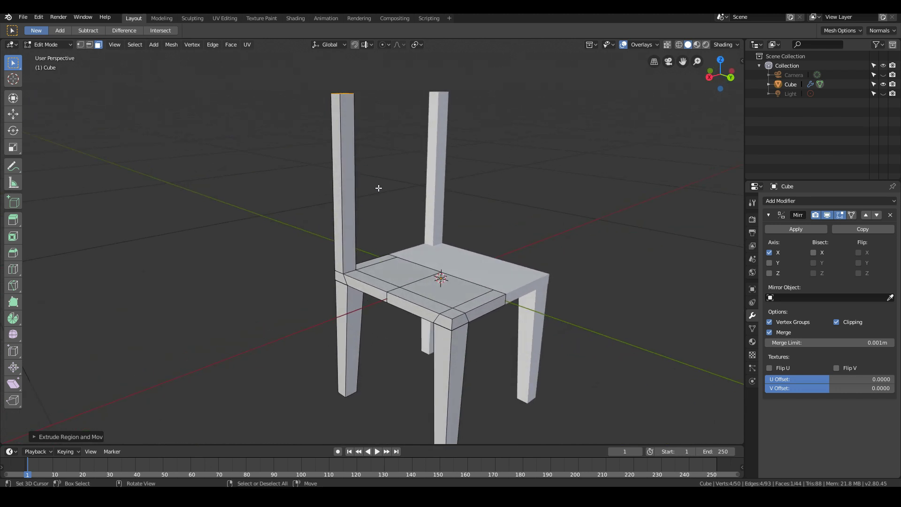
Step: In front view, lower the post's top face about 0.012 m along Z
key(KP_1)
scroll(383, 192, down, 1)
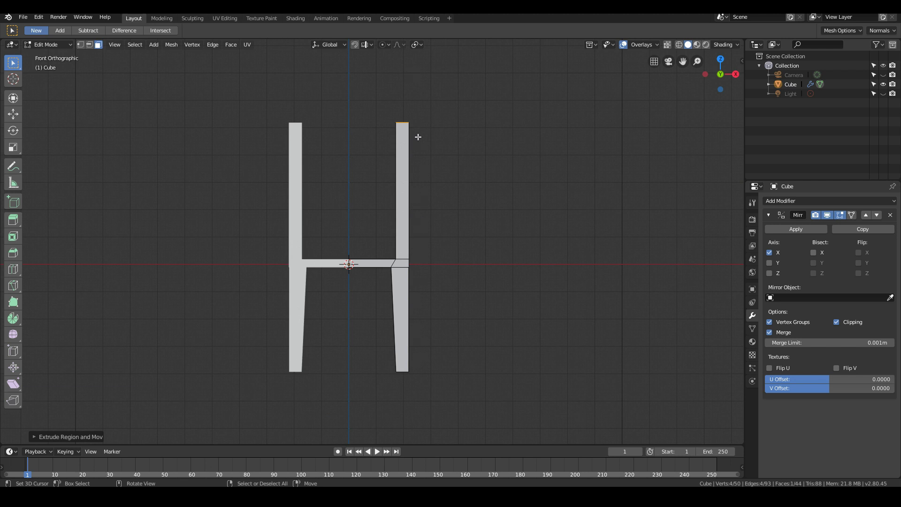
key(g)
key(z)
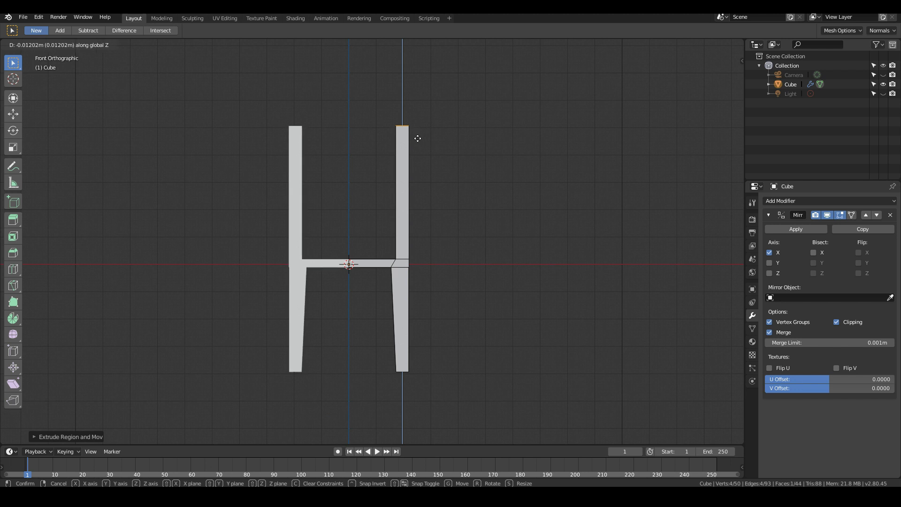
click(416, 137)
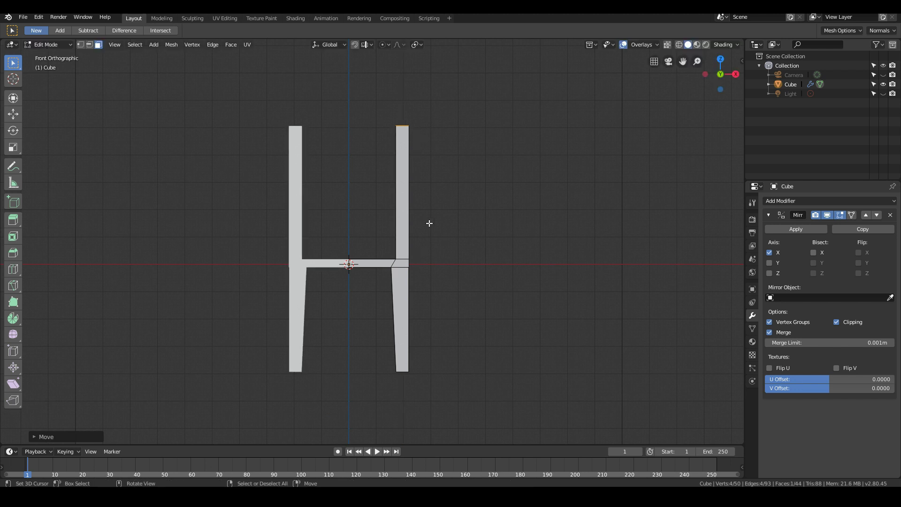
middle_drag(429, 223, 321, 239)
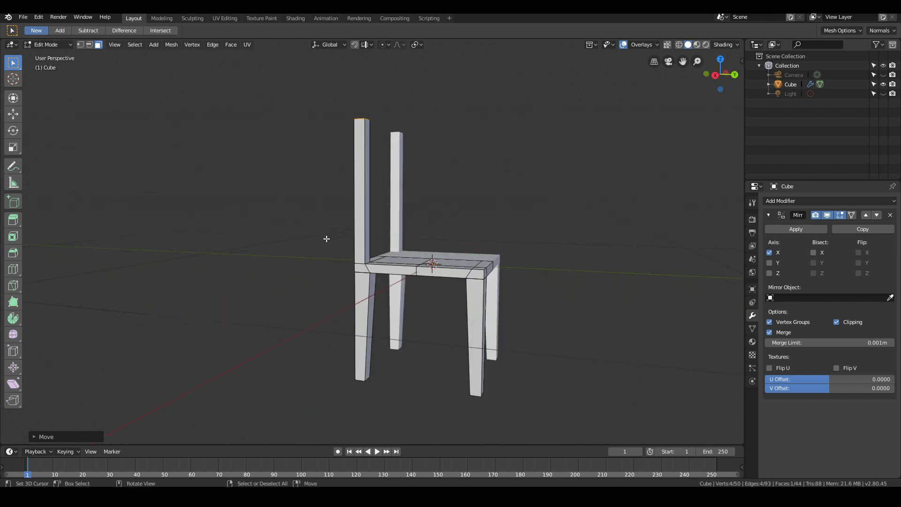
Step: In front view, raise the post's top face about 0.10 m along Z to lengthen the backrest posts
key(KP_1)
key(g)
key(z)
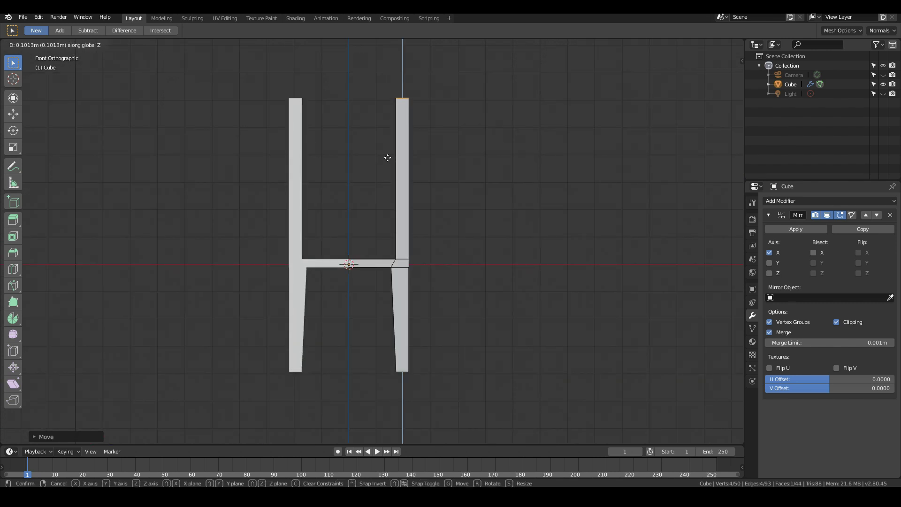
click(389, 157)
middle_drag(388, 159, 155, 189)
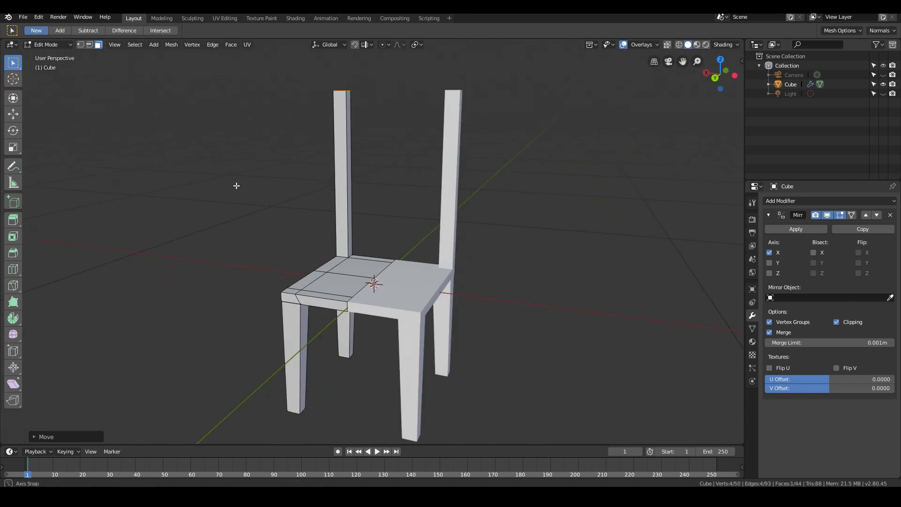
middle_drag(238, 188, 274, 205)
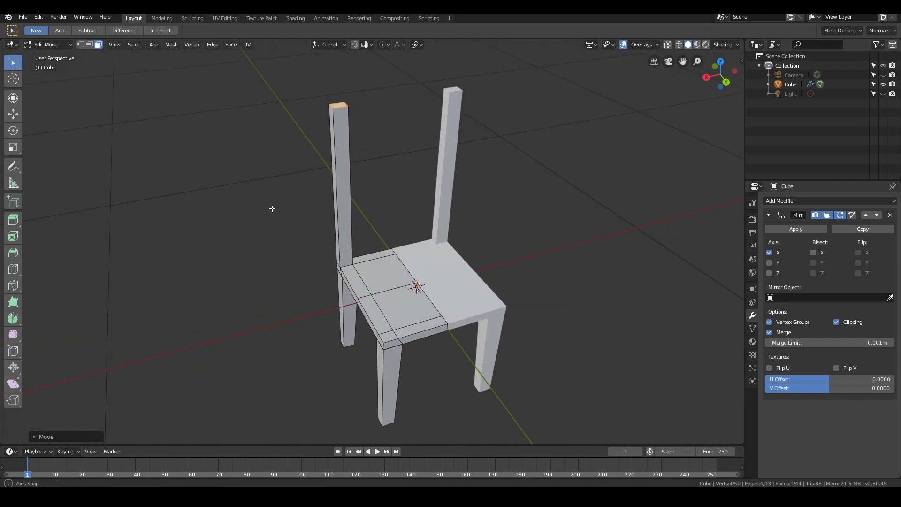
scroll(320, 203, up, 2)
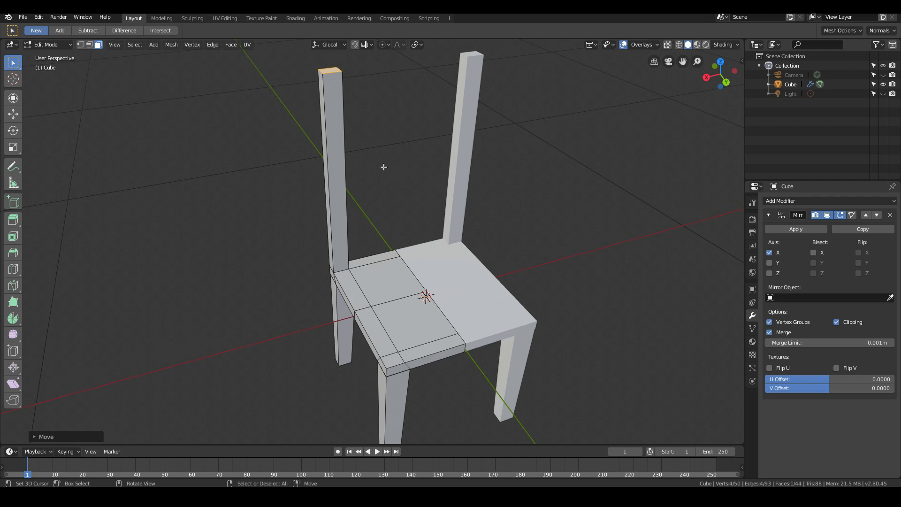
middle_drag(384, 167, 329, 86)
key(ctrl+r)
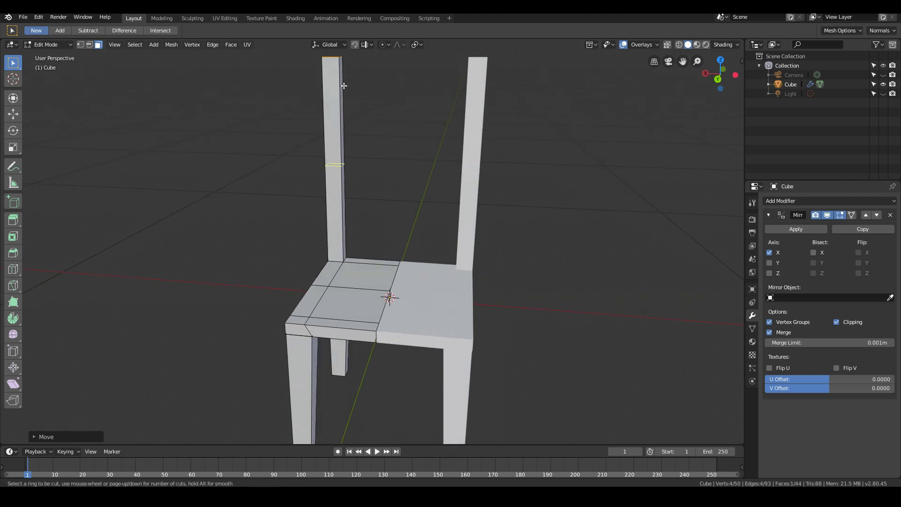
scroll(344, 86, up, 1)
click(344, 86)
right_click(344, 86)
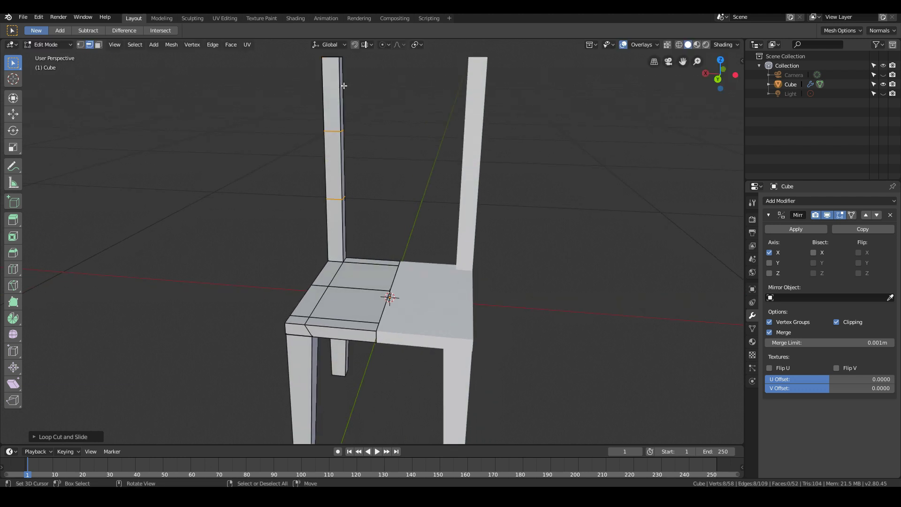
key(ctrl+z)
Step: Add two horizontal loop cuts around the backrest post and slide them towards its upper end
key(ctrl+r)
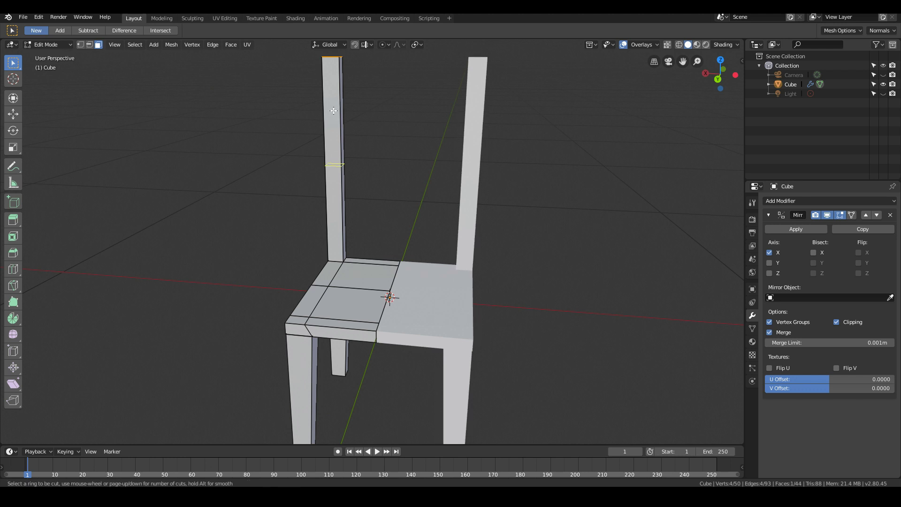
scroll(335, 137, up, 1)
click(335, 137)
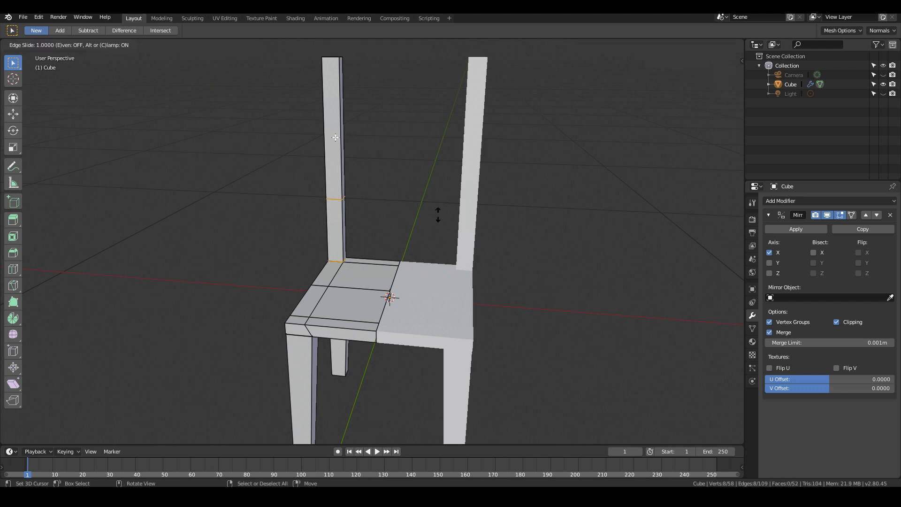
drag(438, 214, 401, 112)
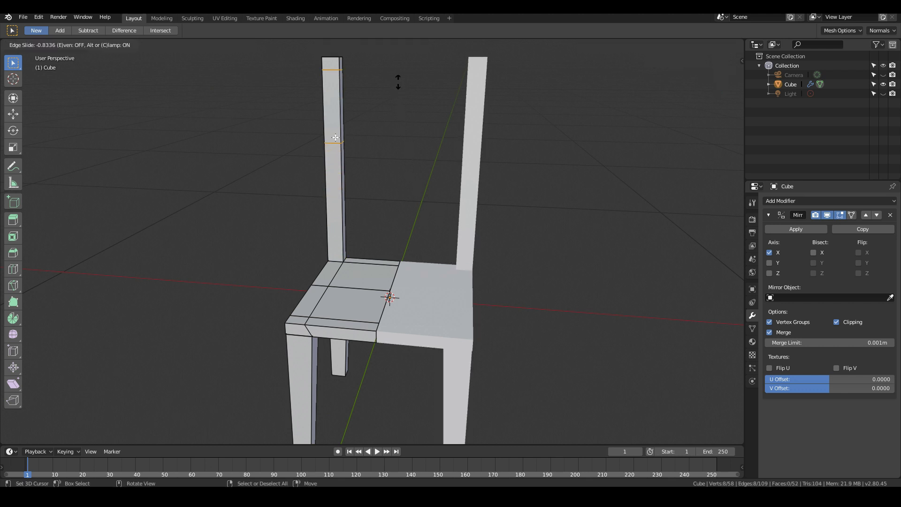
click(397, 90)
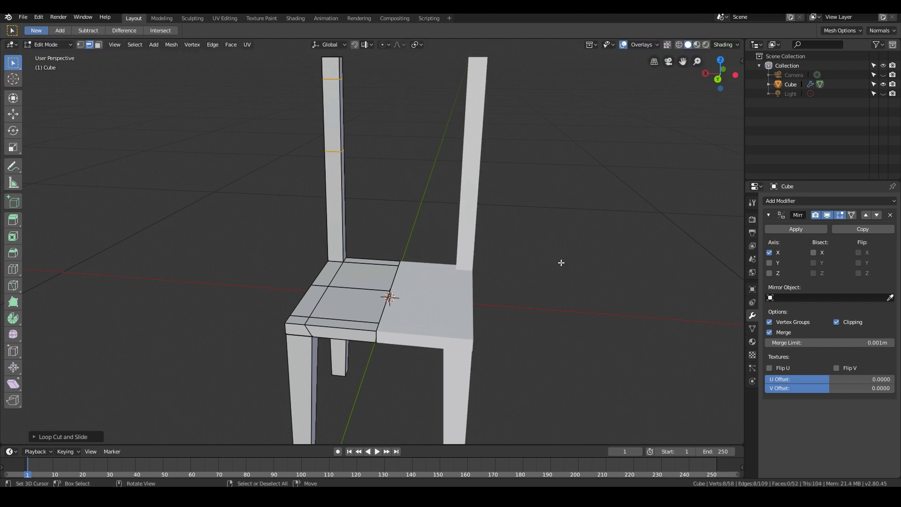
Step: Scale the two loops to about 0.40 along Z and raise them about 0.084 m along Z near the post's top
key(s)
key(z)
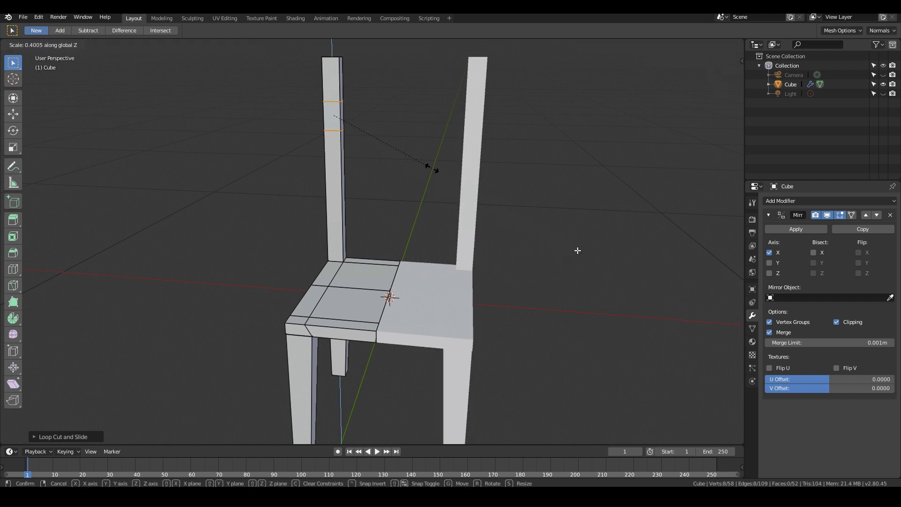
click(434, 169)
key(g)
key(z)
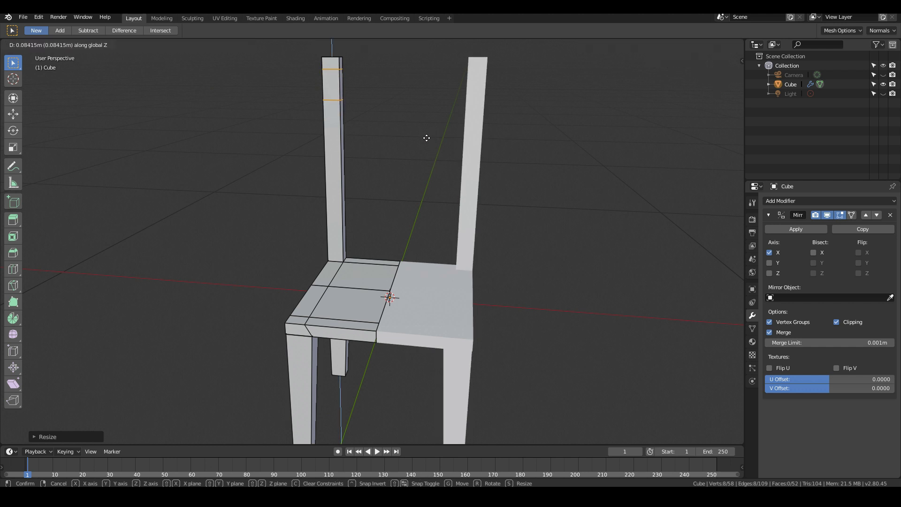
click(426, 137)
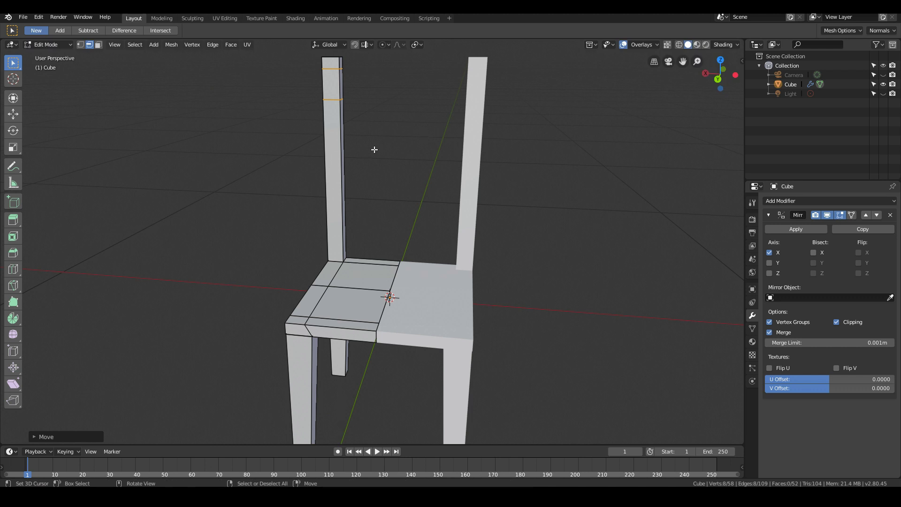
middle_drag(374, 149, 295, 124)
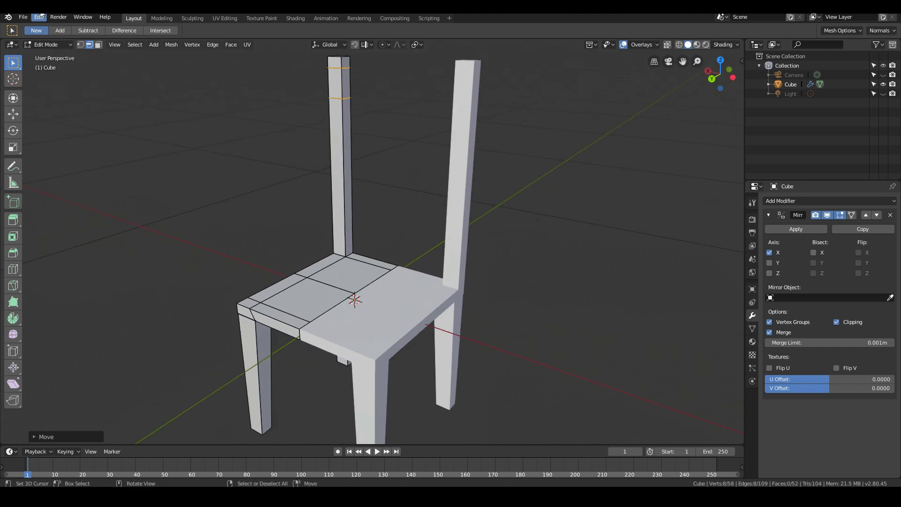
Step: In face selection mode, select the post's inner face between the two loops and extrude it in place with no offset
click(98, 45)
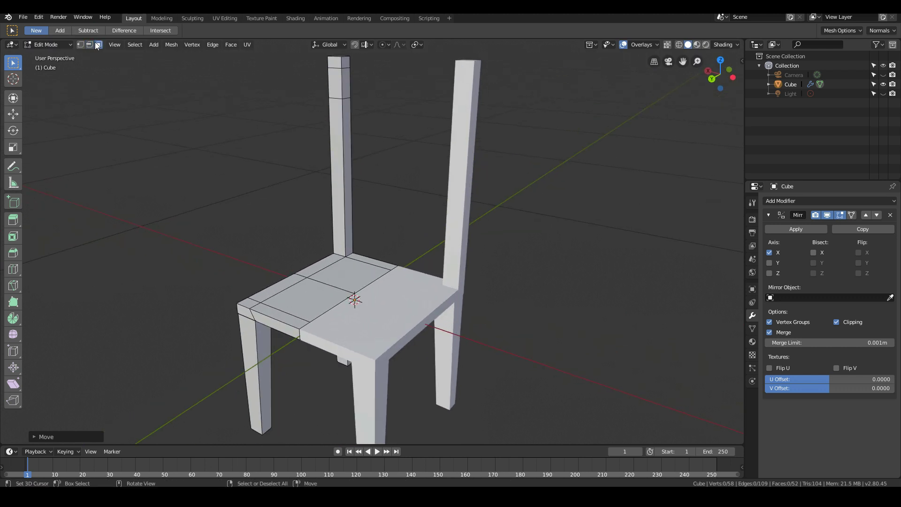
click(347, 84)
middle_drag(316, 145, 281, 151)
scroll(376, 269, up, 6)
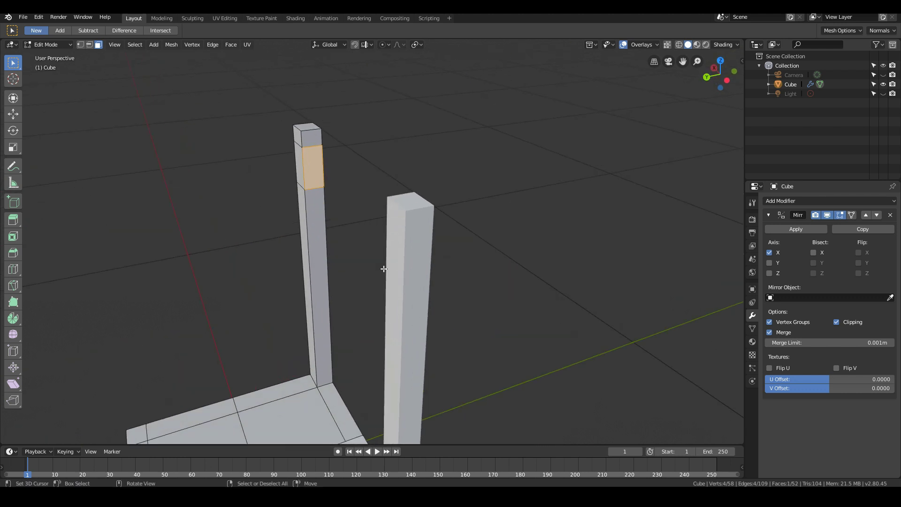
key(e)
right_click(392, 266)
Step: Scale the newly extruded inner face near the post's upper end to about 0.59 along Y
middle_drag(454, 237, 475, 234)
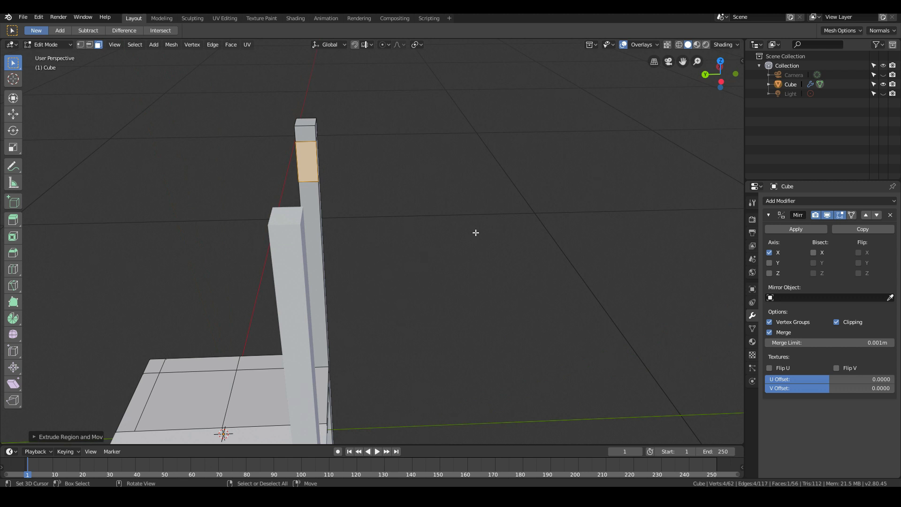
key(s)
key(y)
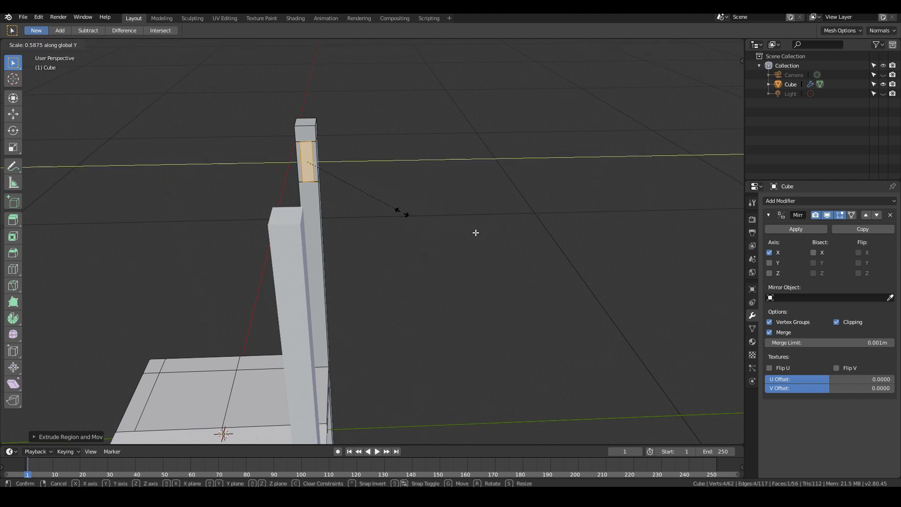
click(404, 213)
Step: Extrude the narrowed face inward to the mirror plane to form the upper crossrail between the two posts
middle_drag(251, 266, 337, 241)
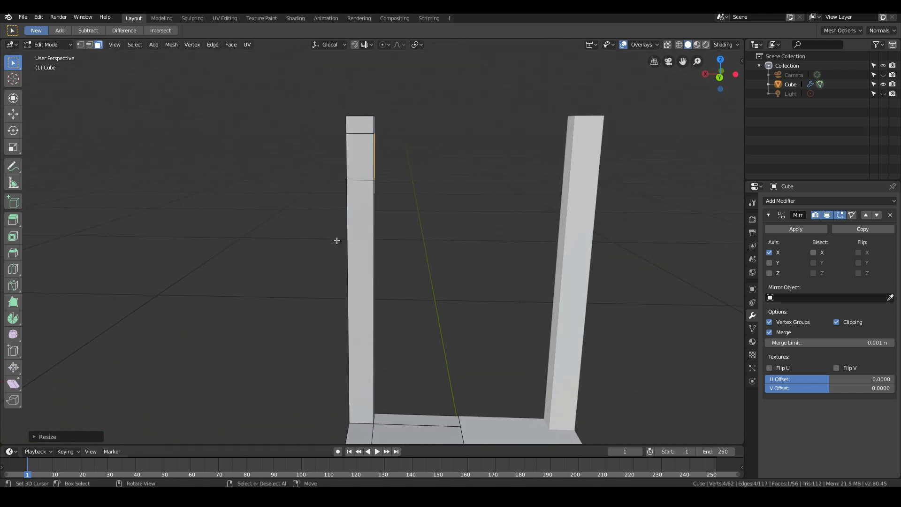
key(e)
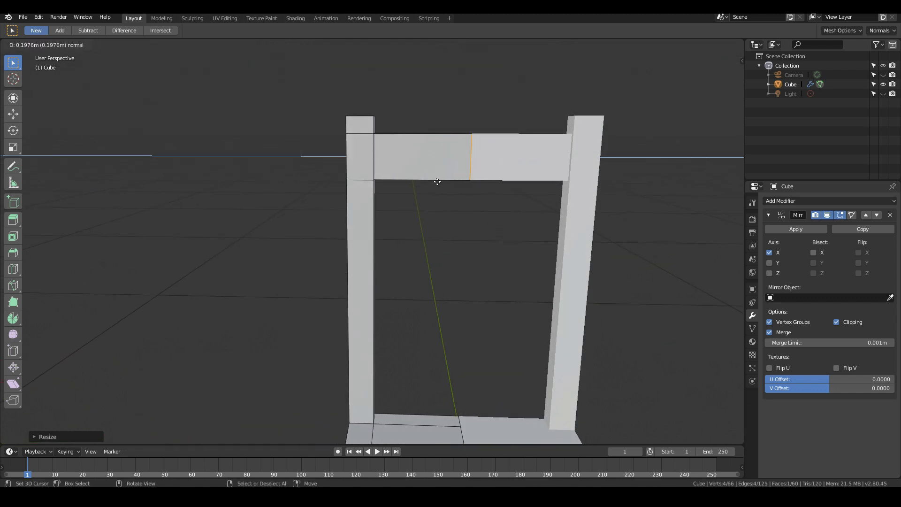
click(475, 182)
scroll(449, 203, down, 3)
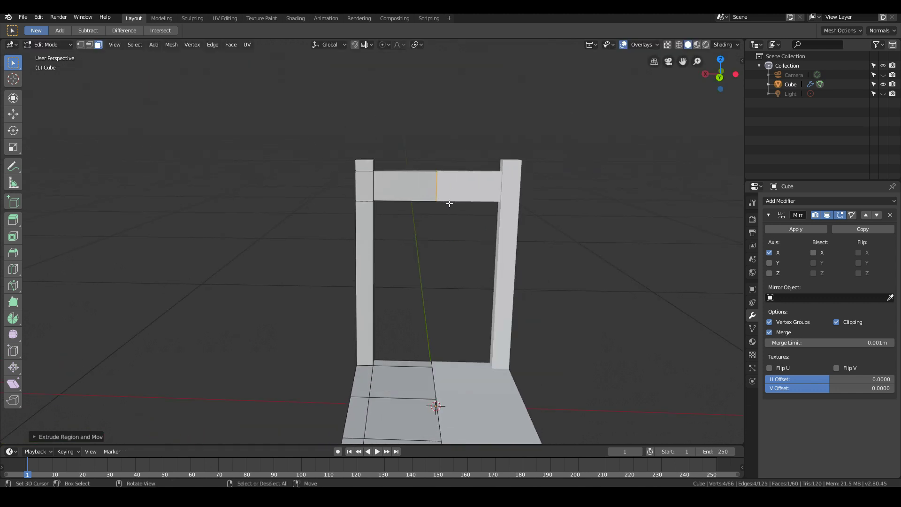
Step: Add two evenly spaced horizontal loop cuts around the post between the seat and the upper crossrail
middle_drag(408, 246, 408, 225)
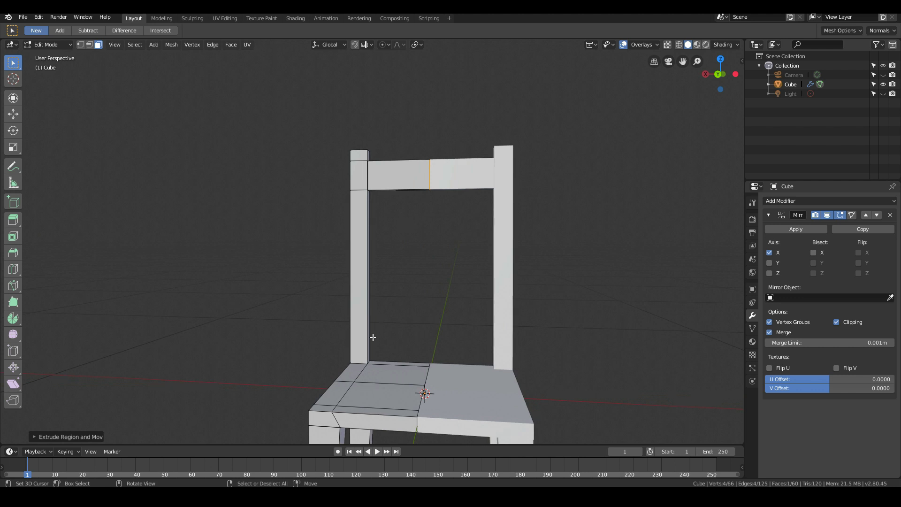
key(ctrl+r)
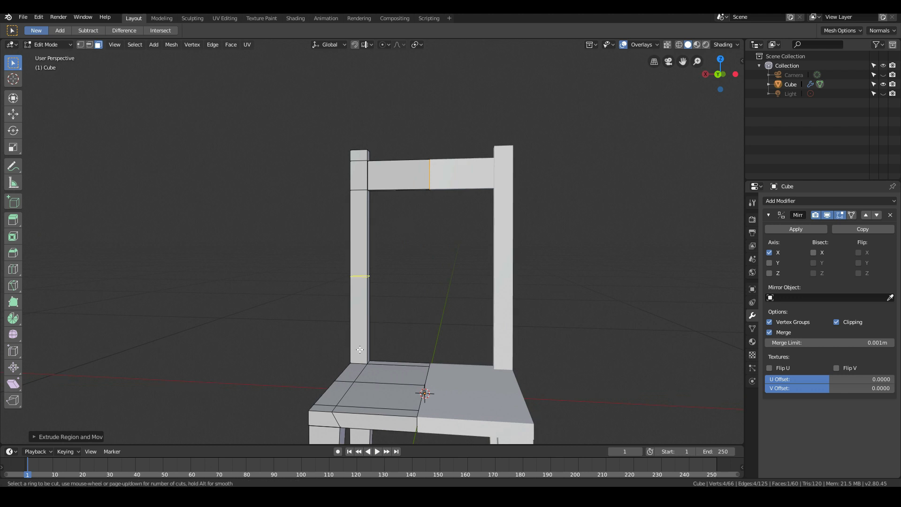
scroll(360, 350, up, 1)
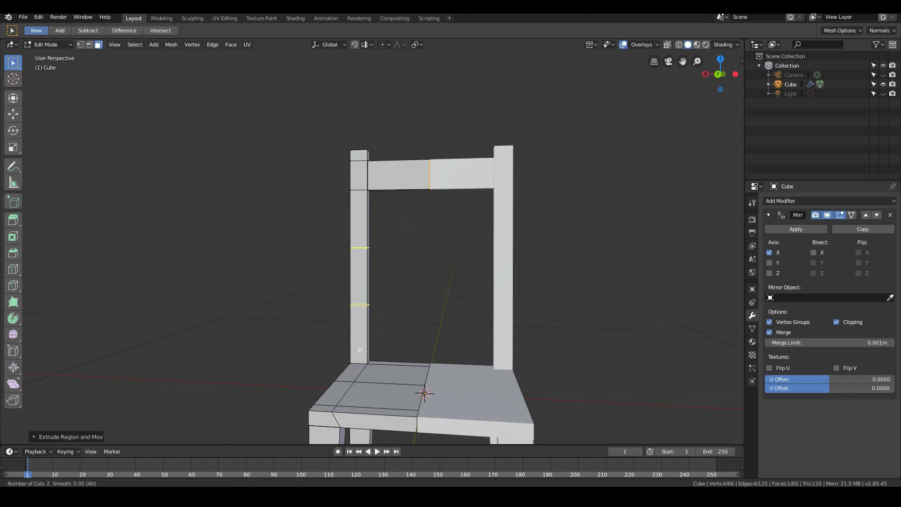
click(360, 349)
click(360, 350)
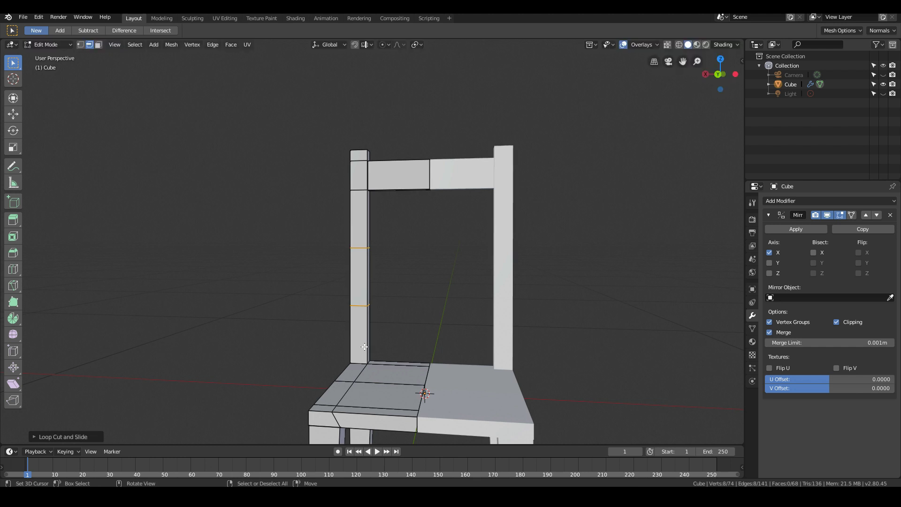
Step: Scale the two new loops to about 0.30 along Z and lower them about 0.18 m along Z towards the seat
key(s)
key(z)
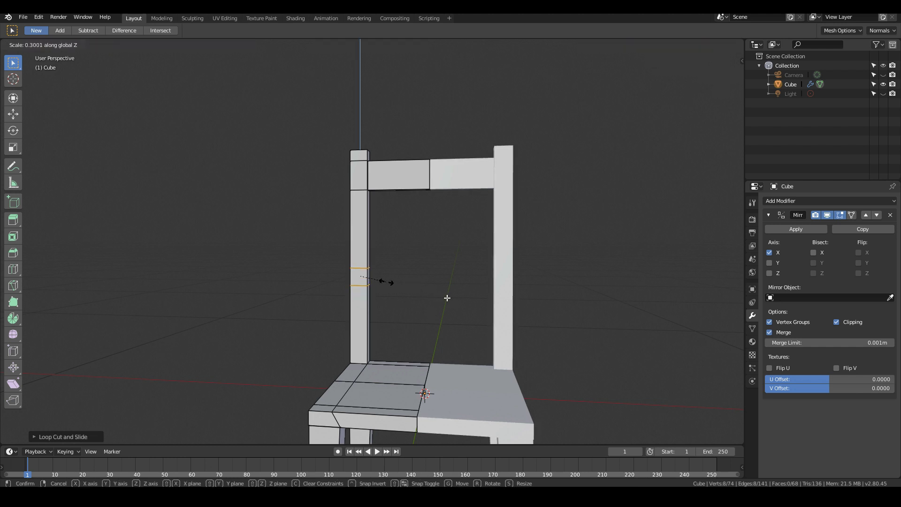
click(392, 277)
key(g)
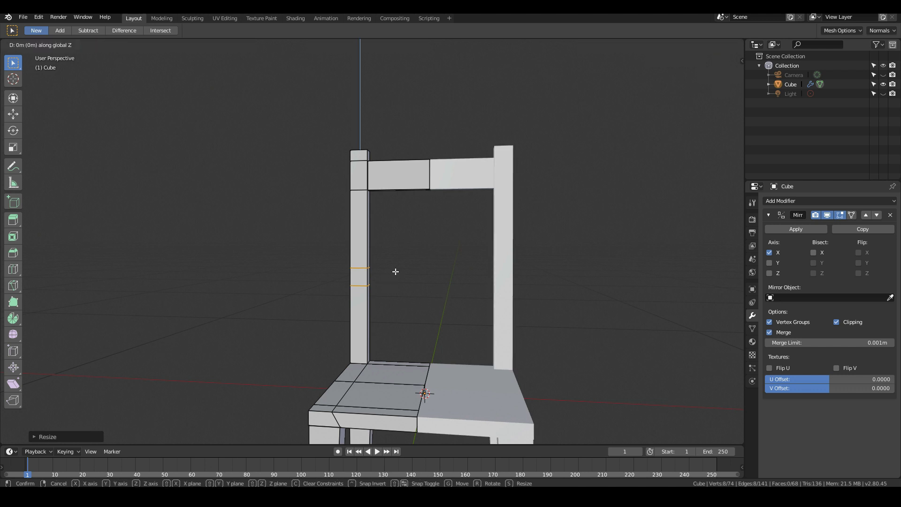
key(z)
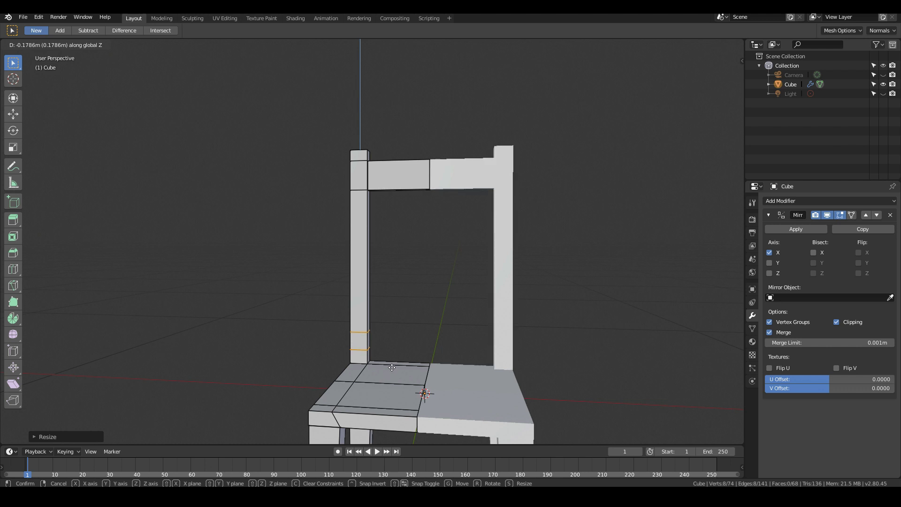
click(392, 367)
Step: In face selection mode, extrude the post's inner face between the two lower loops in place and scale it to about 0.67 along Y
middle_drag(394, 339, 352, 340)
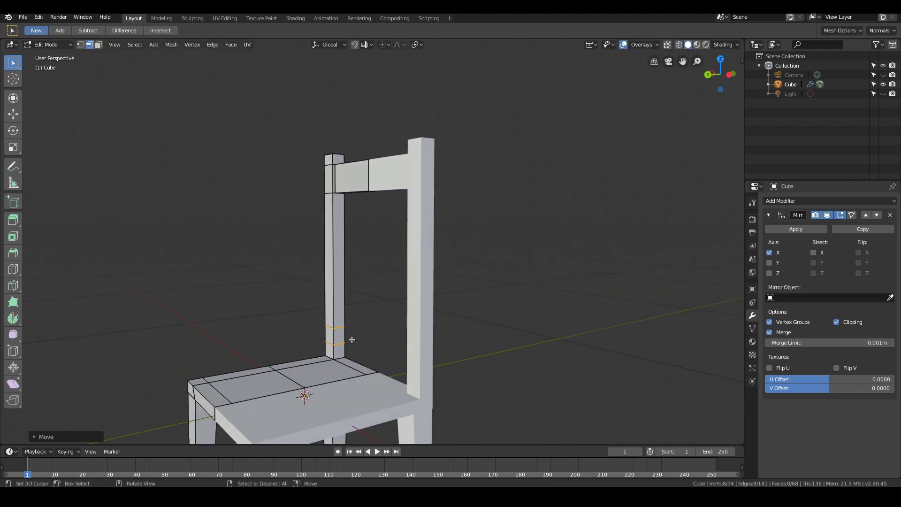
click(98, 46)
right_click(339, 336)
scroll(375, 340, up, 3)
middle_drag(373, 338, 355, 338)
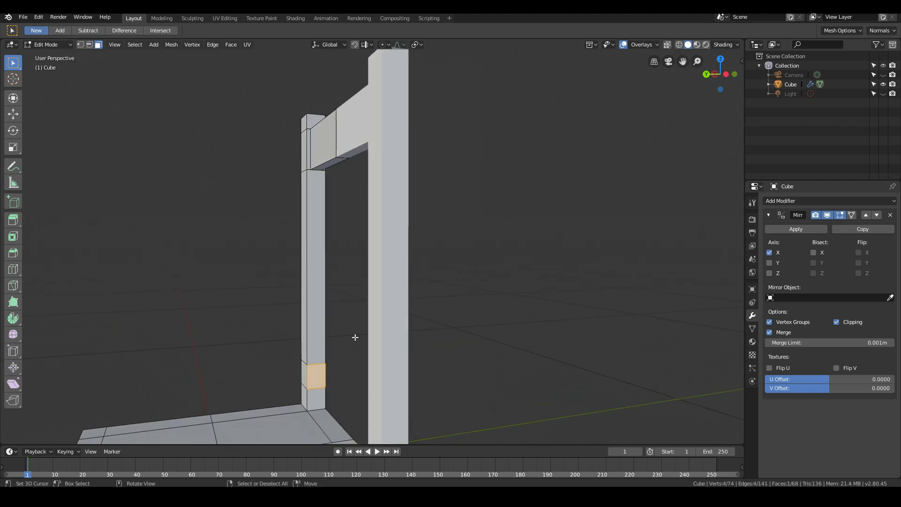
key(e)
right_click(359, 366)
key(s)
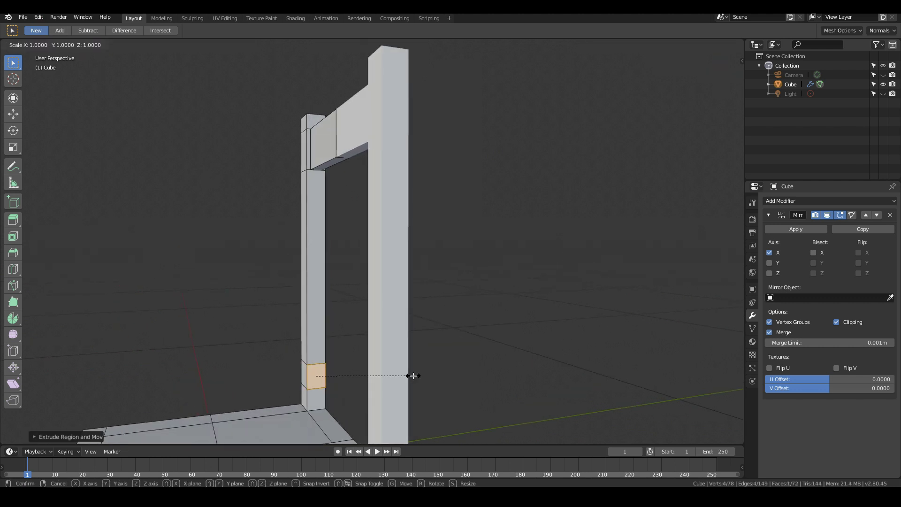
key(y)
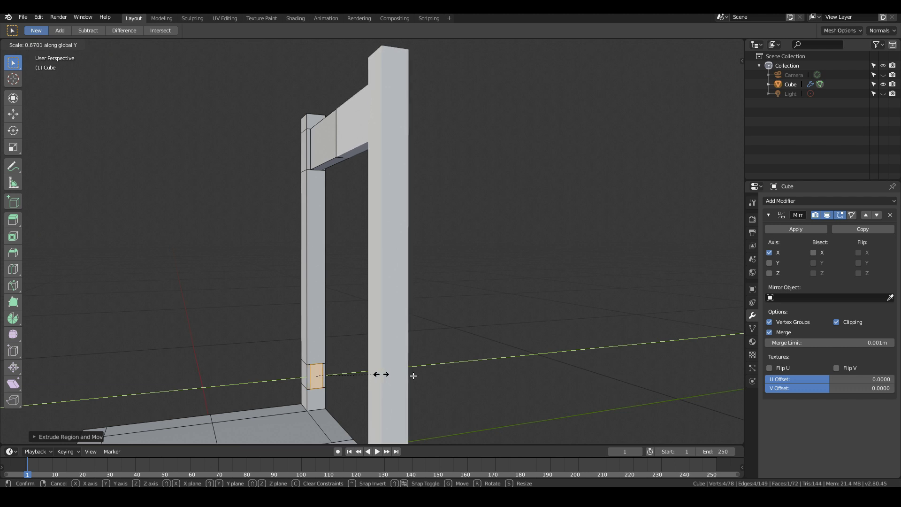
click(378, 374)
Step: Extrude the lower face inward to the mirror plane to form a second, lower crossrail just above the seat
middle_drag(368, 375, 387, 346)
scroll(398, 378, down, 2)
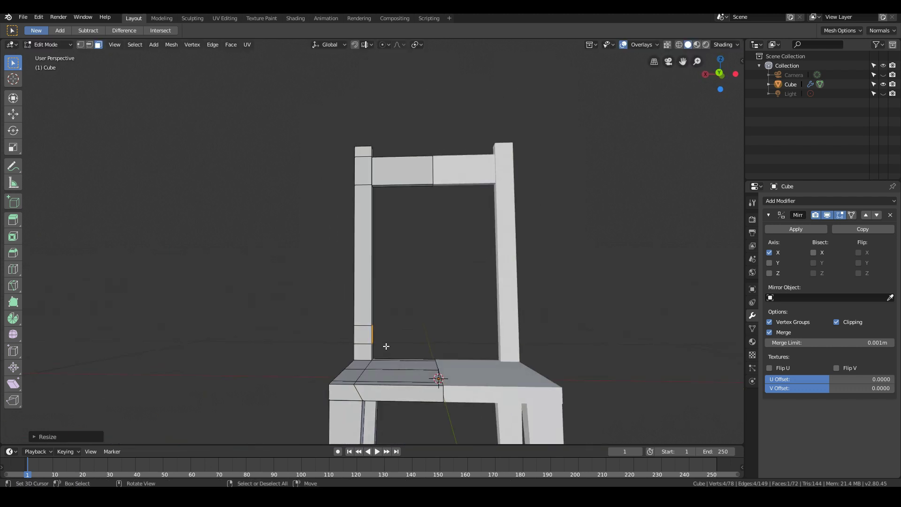
key(e)
scroll(422, 379, down, 5)
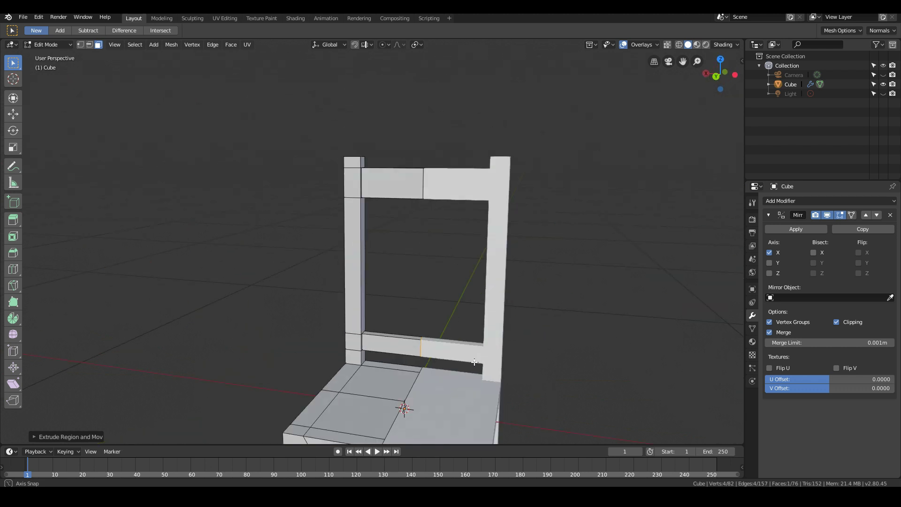
Step: Examine the whole chair from several angles, checking the backrest, the legs and the underside of the seat's front edge
middle_drag(448, 358, 525, 357)
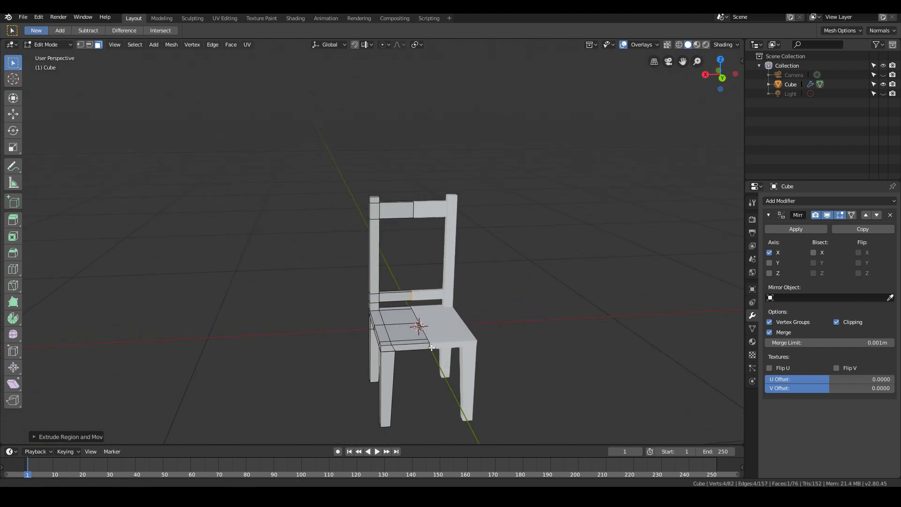
scroll(431, 331, up, 6)
scroll(432, 332, down, 6)
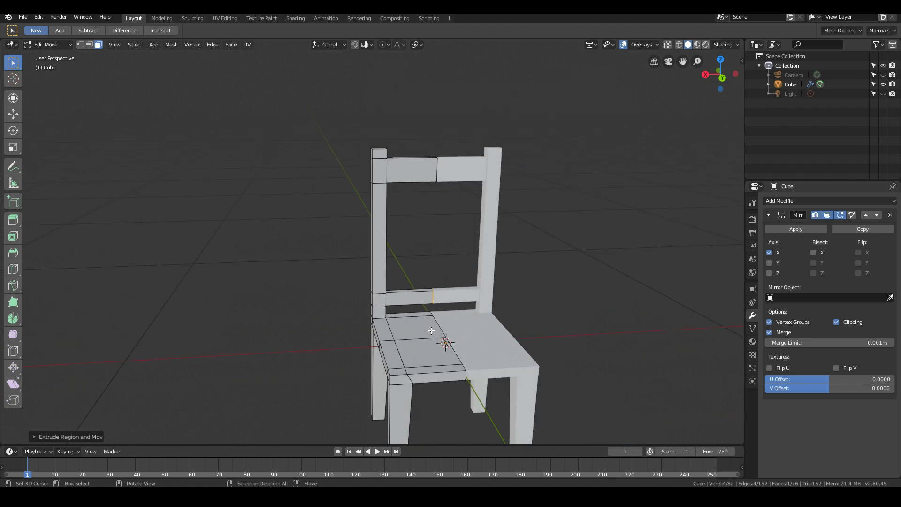
middle_drag(566, 375, 536, 369)
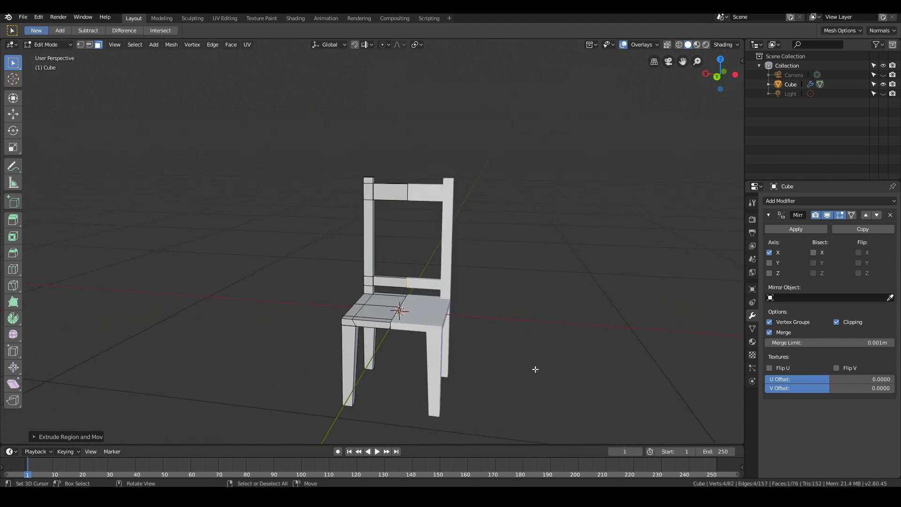
middle_drag(369, 353, 391, 301)
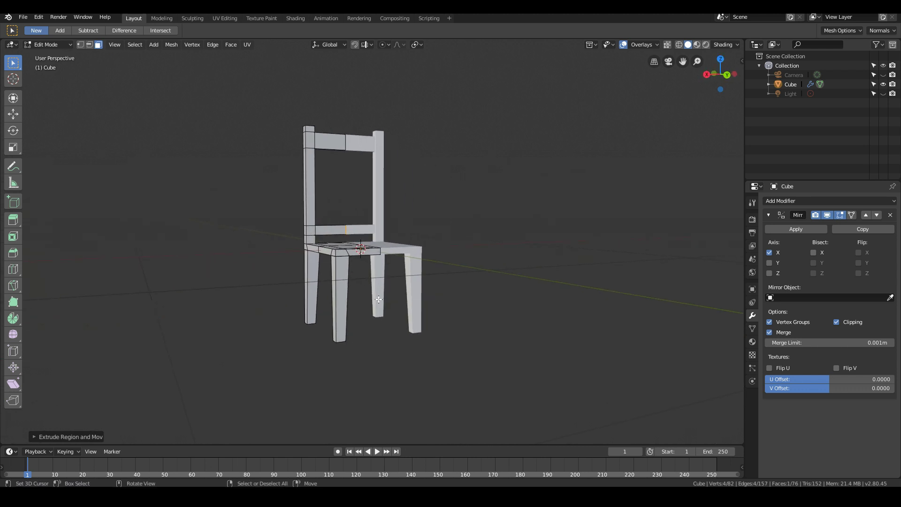
scroll(393, 302, up, 4)
middle_drag(338, 316, 374, 298)
scroll(468, 231, up, 3)
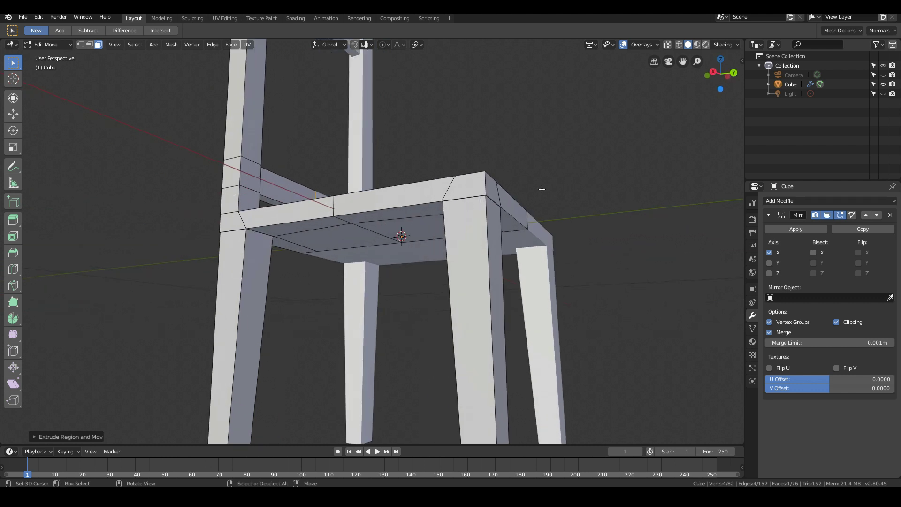
Step: Select the two faces along the seat's front edge and move them about 0.043 m along Y to form an overhang
click(491, 193)
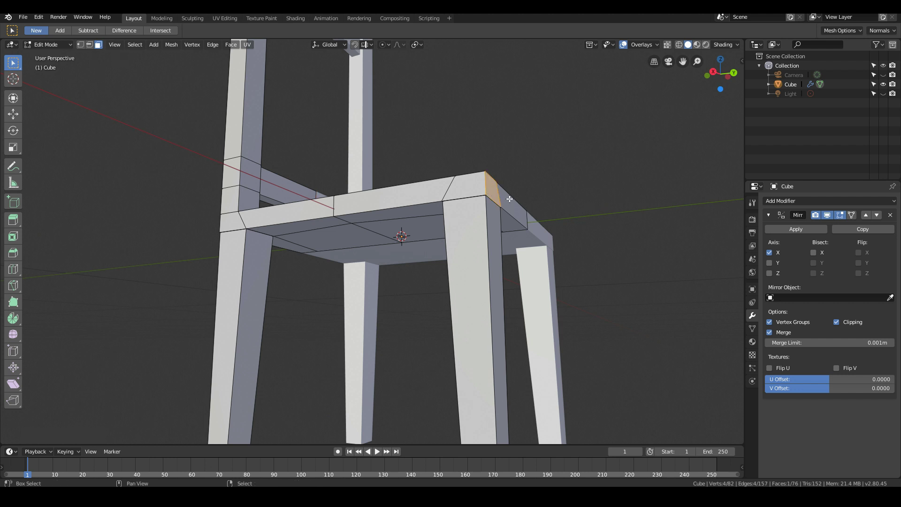
shift+click(509, 201)
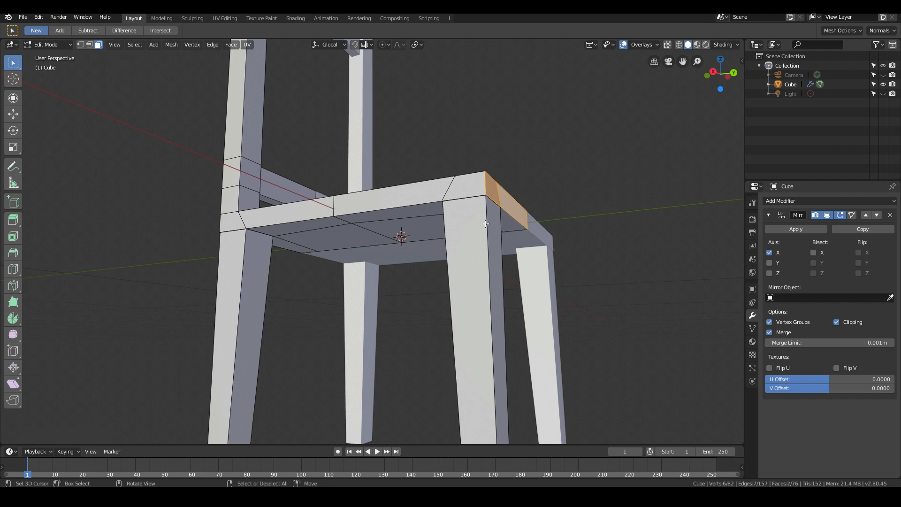
middle_drag(485, 224, 491, 213)
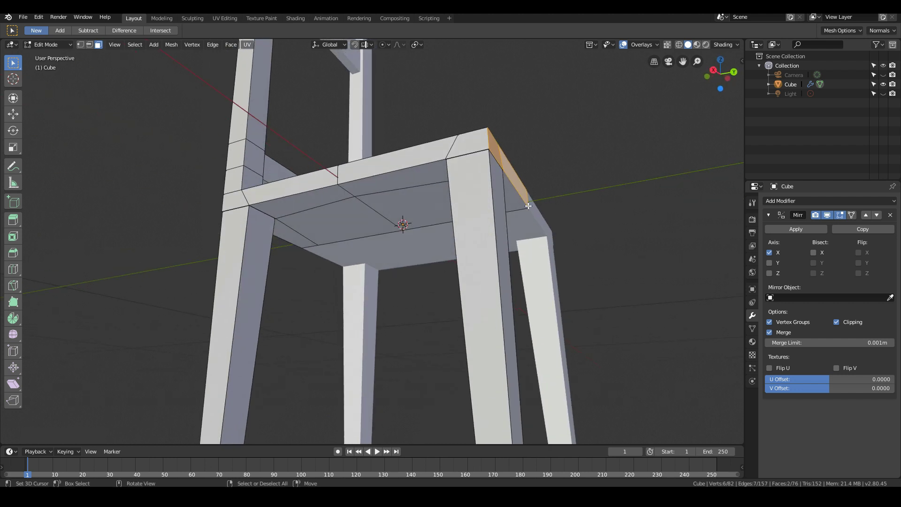
key(g)
key(y)
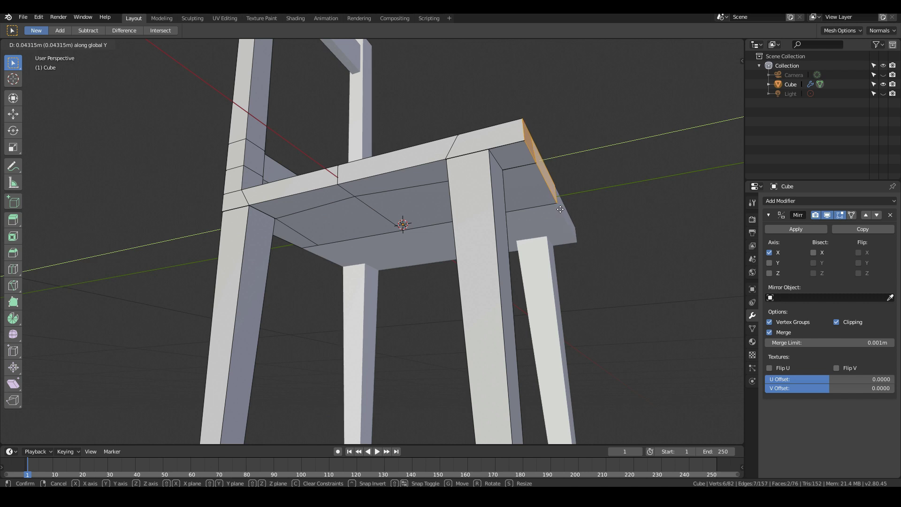
click(561, 209)
Step: Select the four faces that run along the seat's outer side edge from front to back
middle_drag(522, 199, 476, 238)
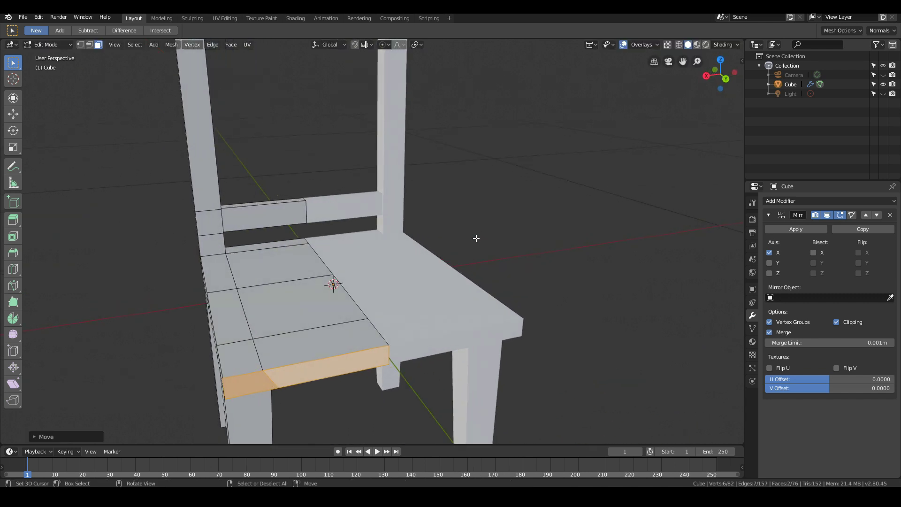
scroll(193, 338, down, 3)
middle_drag(251, 316, 391, 341)
right_click(428, 310)
shift+right_click(383, 303)
shift+right_click(339, 295)
key(r)
key(z)
click(365, 379)
shift+right_click(289, 292)
middle_drag(457, 350, 396, 399)
key(KP_7)
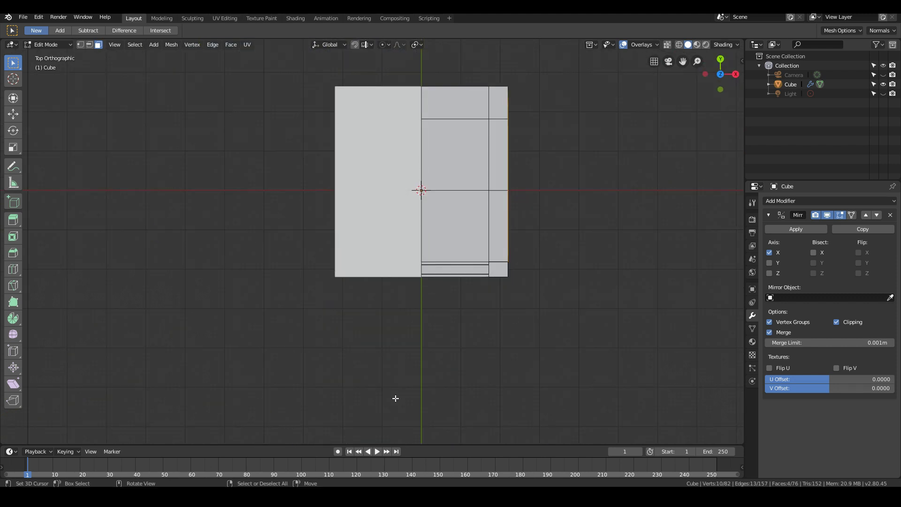
key(r)
right_click(574, 321)
middle_drag(531, 329, 477, 290)
key(KP_7)
key(r)
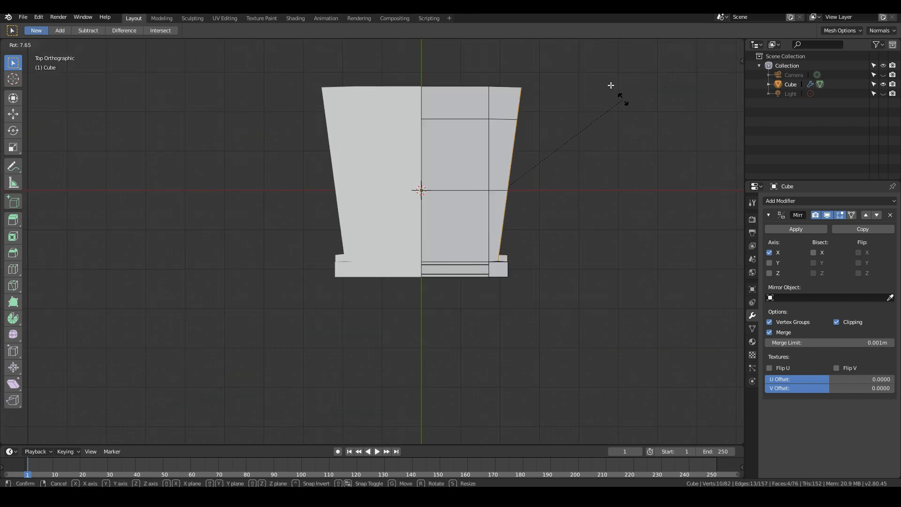
right_click(611, 86)
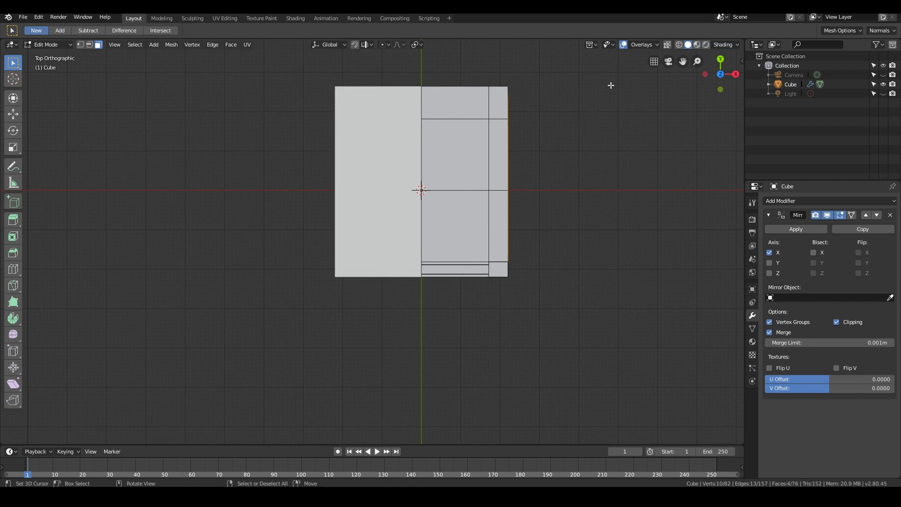
Step: In top view, try to rotate the seat's side faces to flare the front, and move them about 0.020 m outward along X
key(r)
click(597, 162)
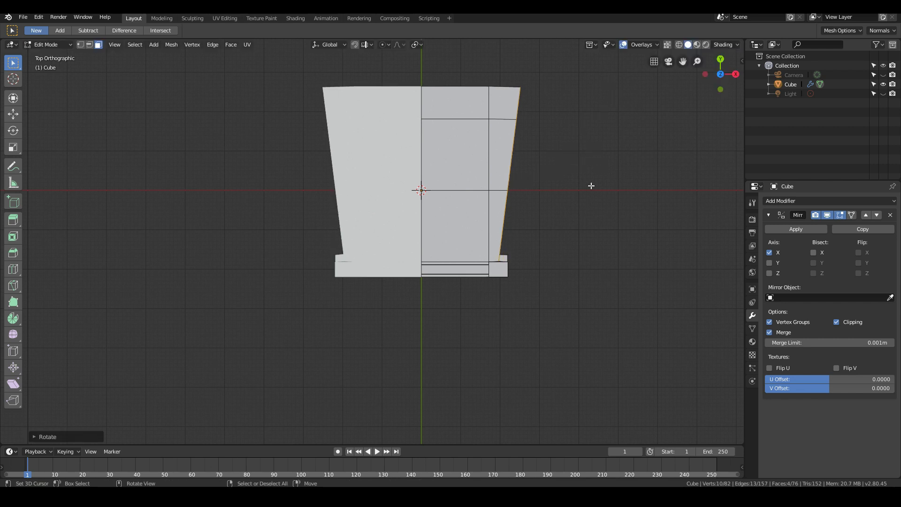
key(g)
key(y)
right_click(594, 186)
key(g)
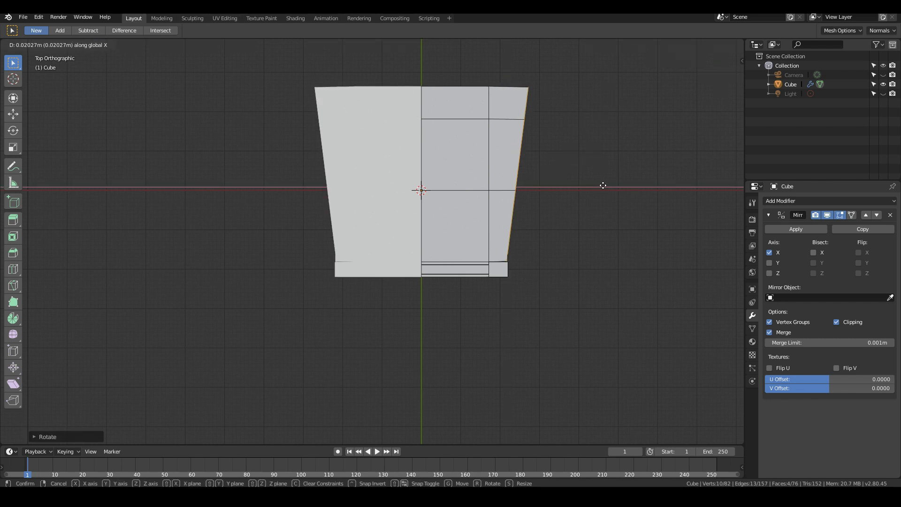
click(601, 187)
middle_drag(601, 187, 497, 62)
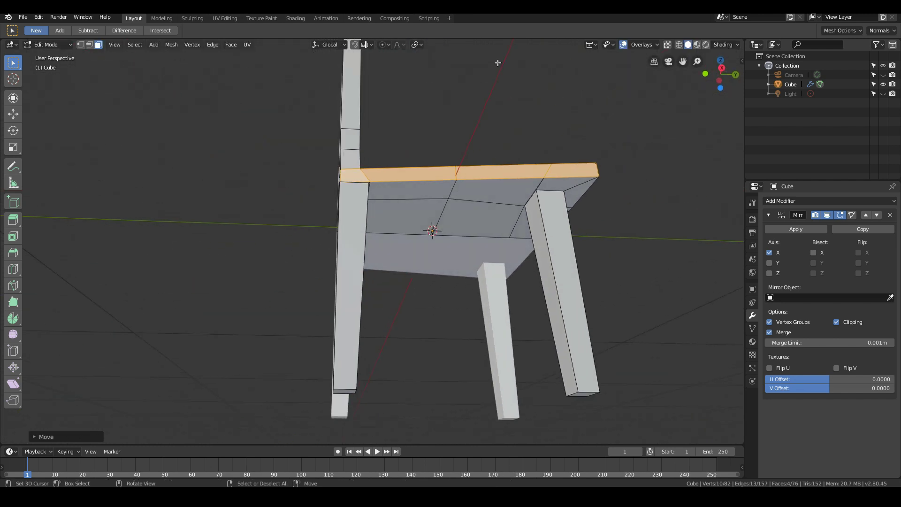
key(KP_7)
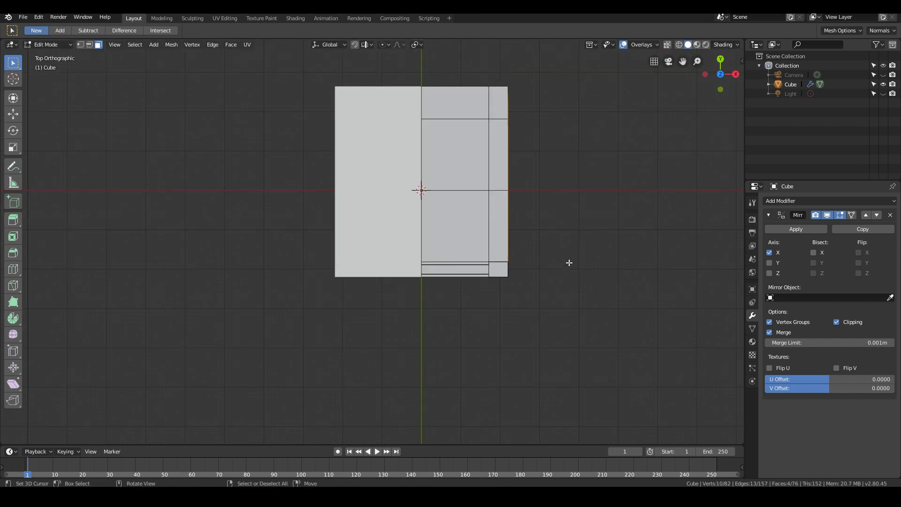
Step: In top view, rotate the seat's outer side faces by about 4 degrees and move them about 0.014 m outward along X
key(r)
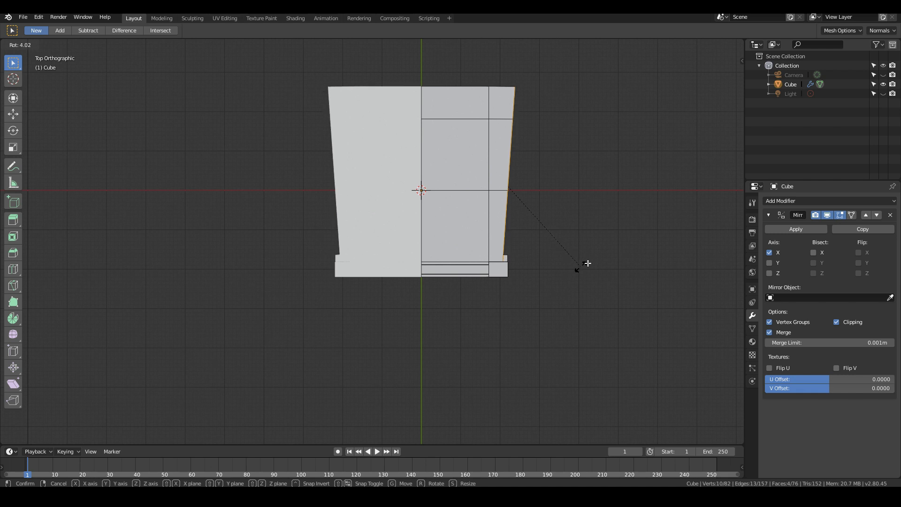
click(587, 263)
key(g)
key(x)
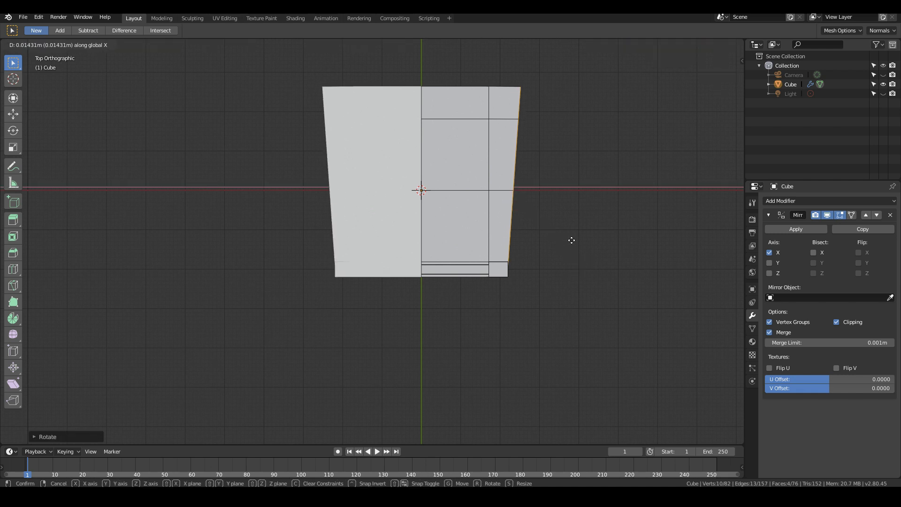
click(572, 240)
Step: Examine the flared seat and the two backrest crossrails from the front, including a brief check in Object Mode
middle_drag(571, 241, 287, 244)
scroll(372, 241, down, 3)
scroll(396, 301, up, 4)
scroll(332, 201, up, 1)
middle_drag(352, 260, 327, 115)
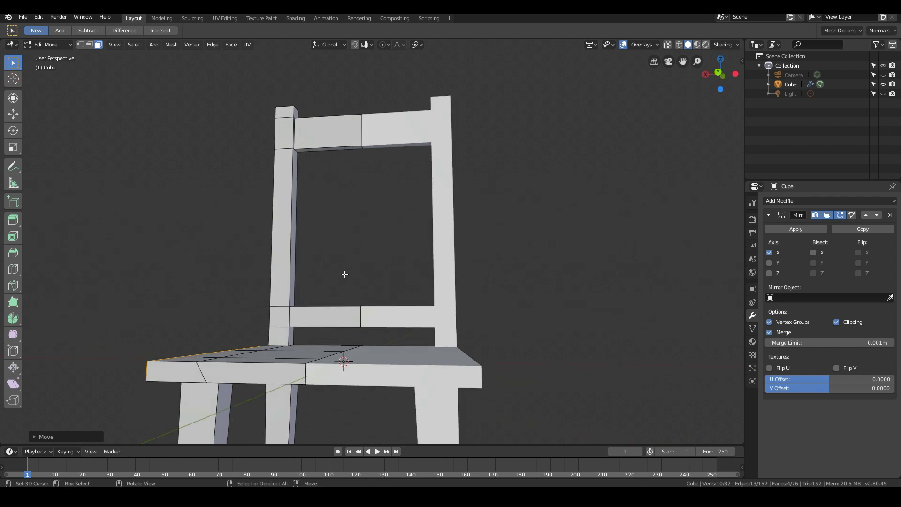
middle_drag(345, 274, 360, 316)
scroll(360, 328, up, 2)
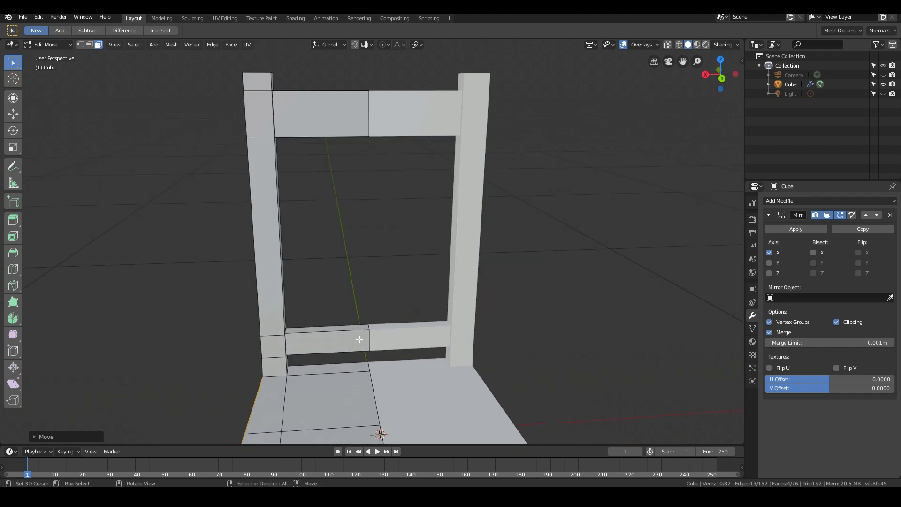
scroll(360, 339, up, 2)
middle_drag(352, 358, 350, 359)
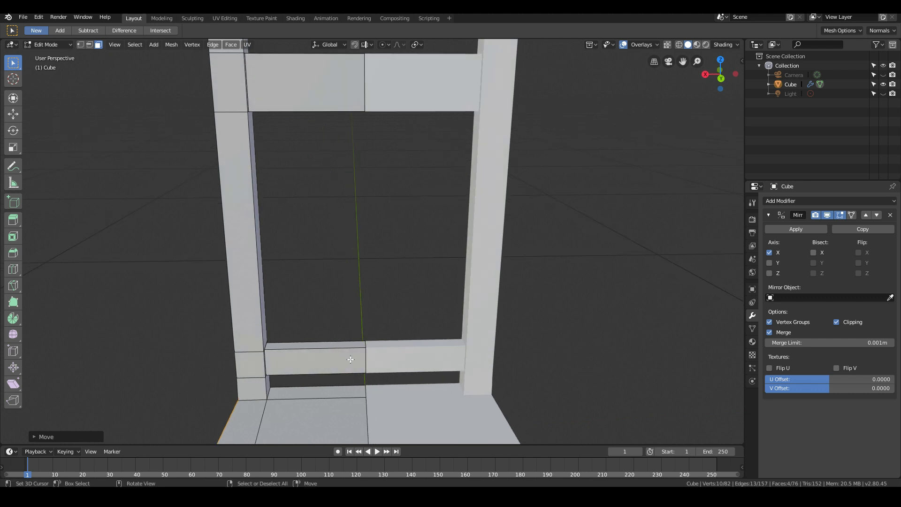
key(Tab)
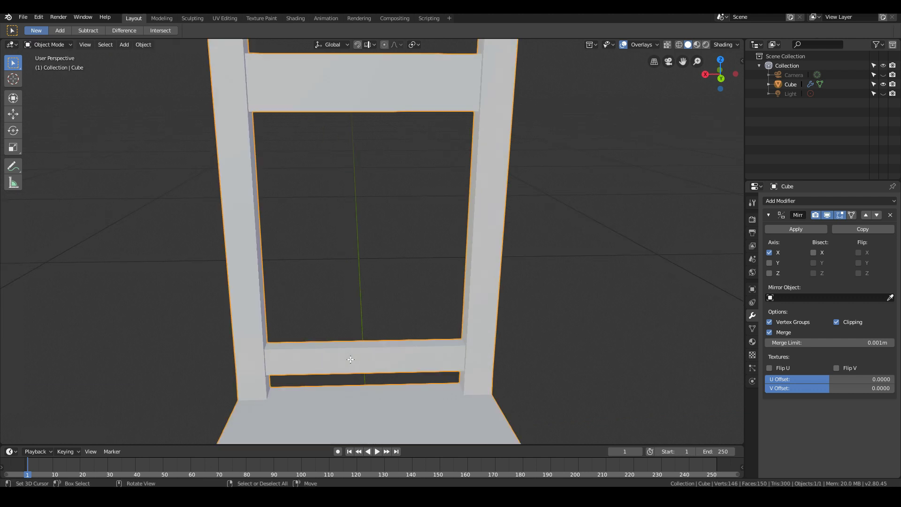
key(Tab)
key(ctrl+r)
scroll(350, 360, up, 3)
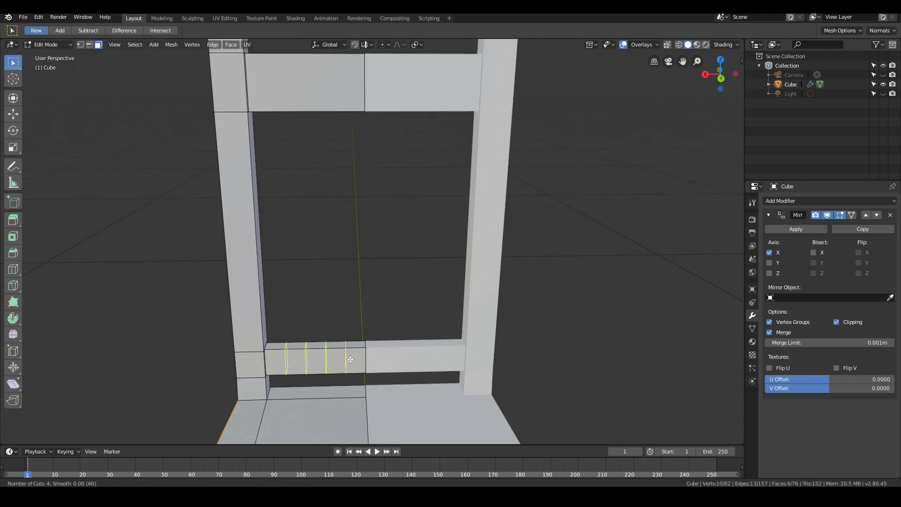
scroll(350, 359, up, 1)
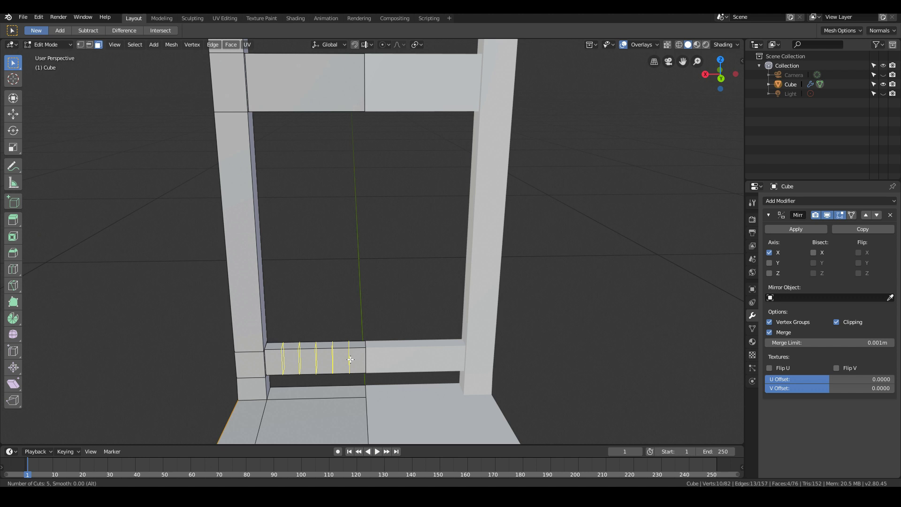
key(Escape)
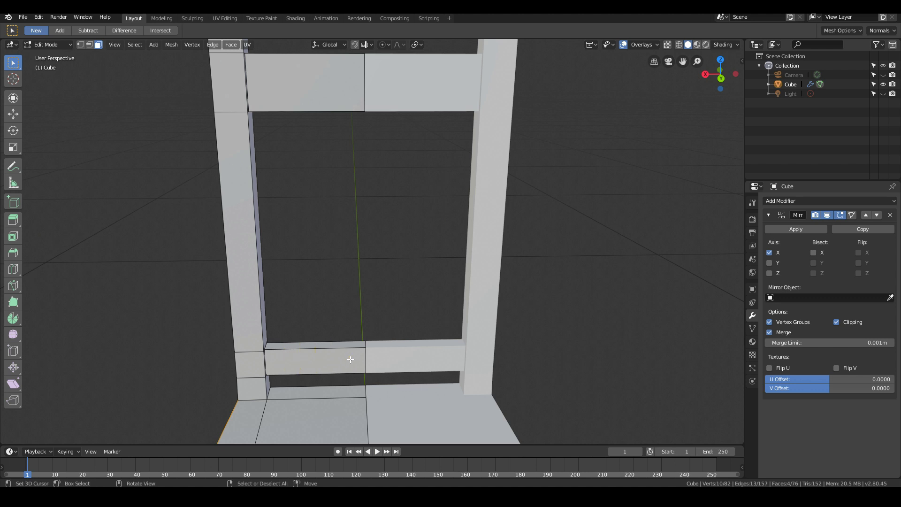
Step: Add five evenly spaced vertical loop cuts across the lower backrest crossrail, without sliding them
key(ctrl+r)
scroll(351, 358, up, 5)
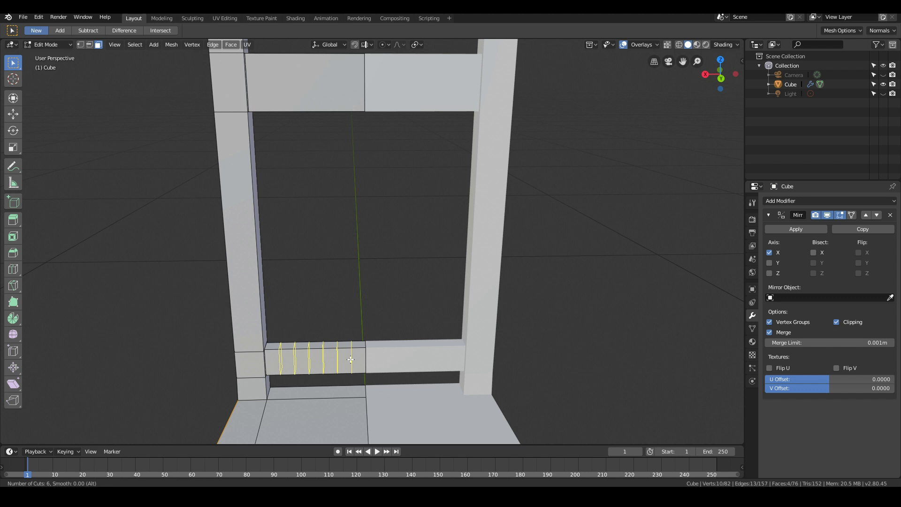
scroll(351, 359, down, 1)
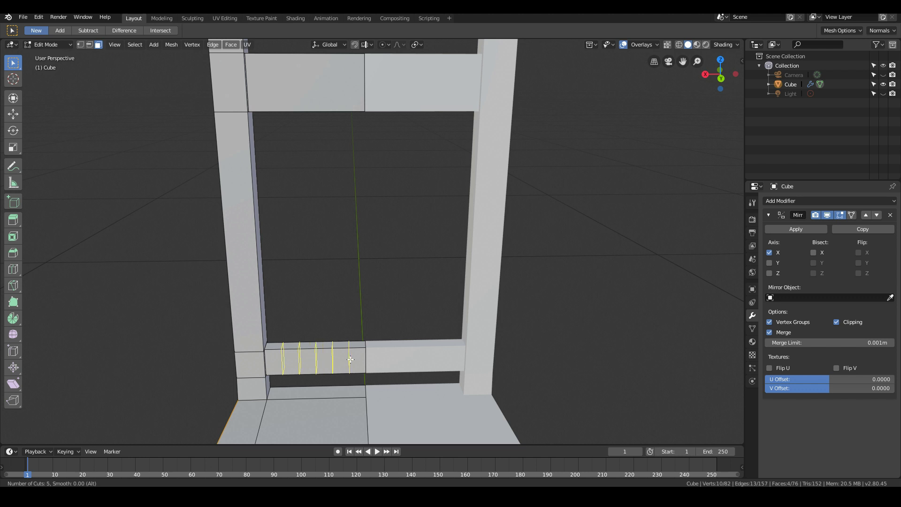
click(351, 358)
right_click(350, 359)
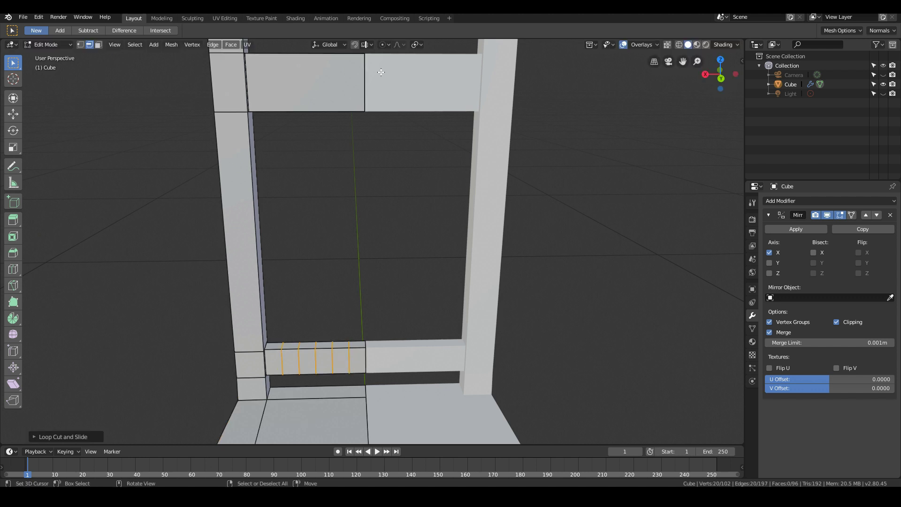
Step: Add five evenly spaced vertical loop cuts across the upper backrest crossrail, without sliding them
key(ctrl+r)
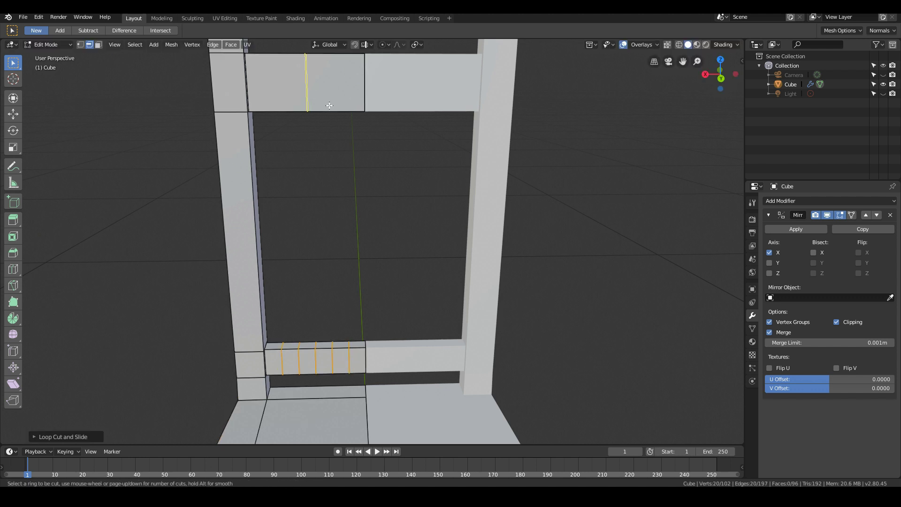
scroll(329, 105, up, 5)
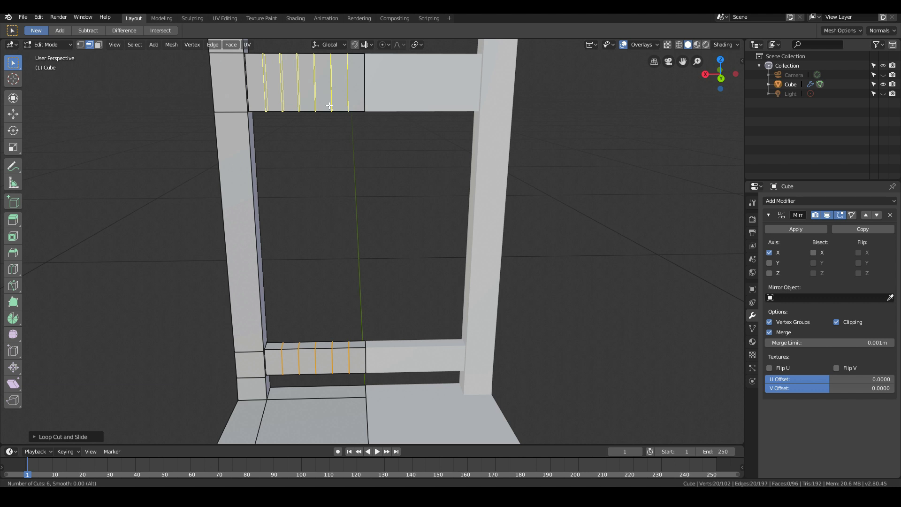
scroll(330, 105, down, 1)
click(329, 105)
right_click(329, 105)
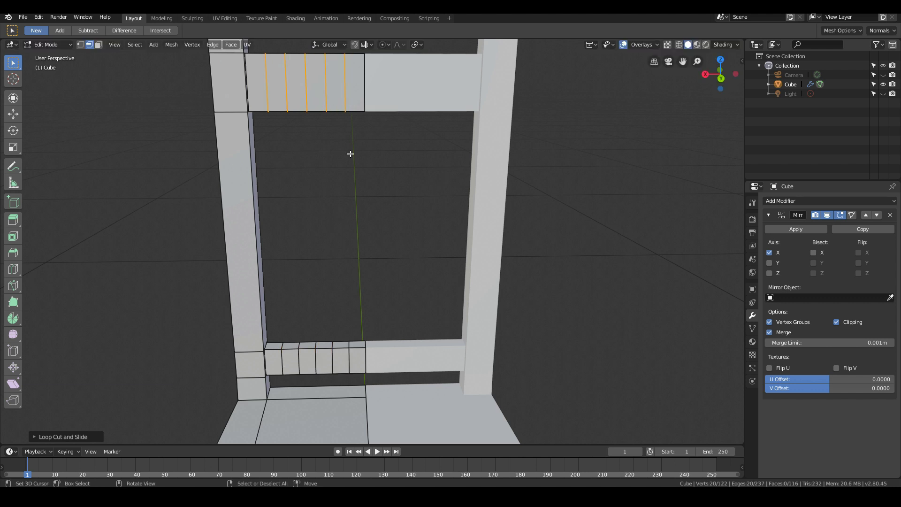
Step: Select every second face on the upper crossrail's underside and the lower crossrail's top, starting at the centre, three on each rail
middle_drag(390, 242, 381, 216)
click(359, 107)
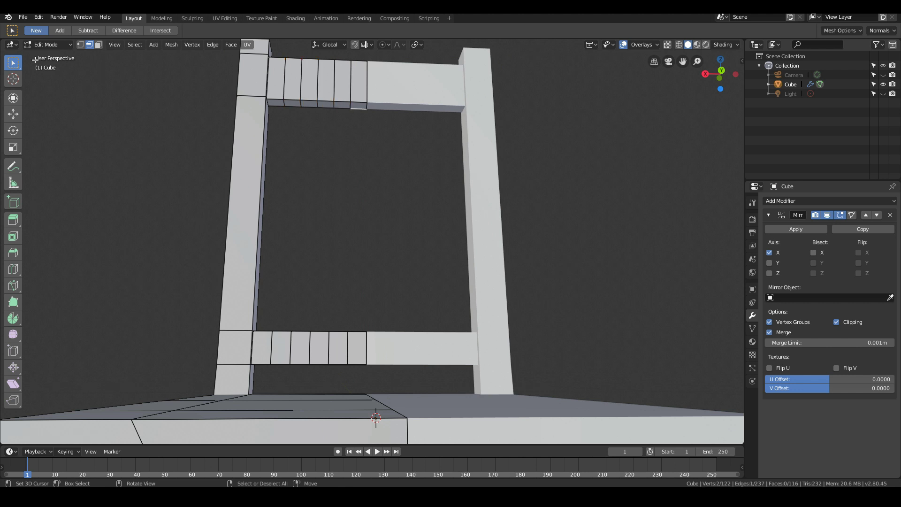
click(98, 44)
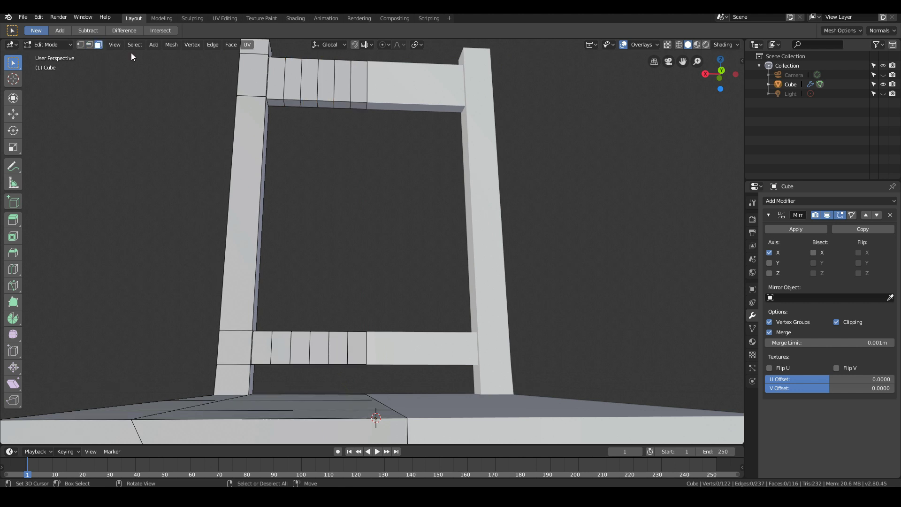
shift+click(325, 105)
shift+click(291, 106)
middle_drag(292, 115, 394, 333)
shift+click(359, 342)
shift+click(326, 343)
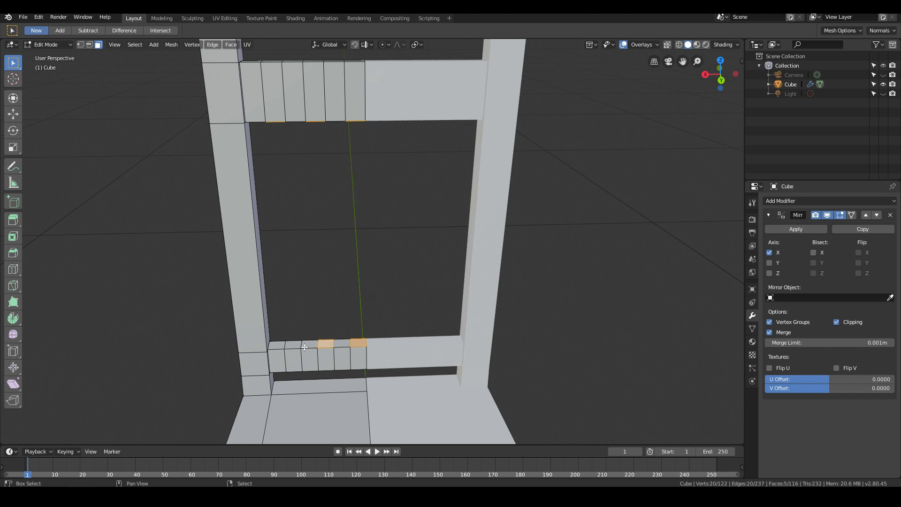
shift+click(293, 344)
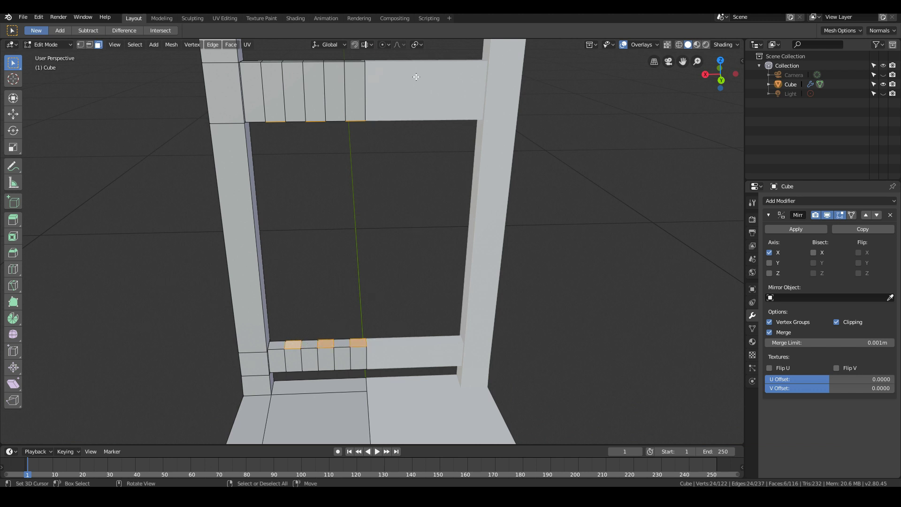
Step: Set the pivot point to Individual Origins and extrude the six selected crossrail faces in place
click(417, 45)
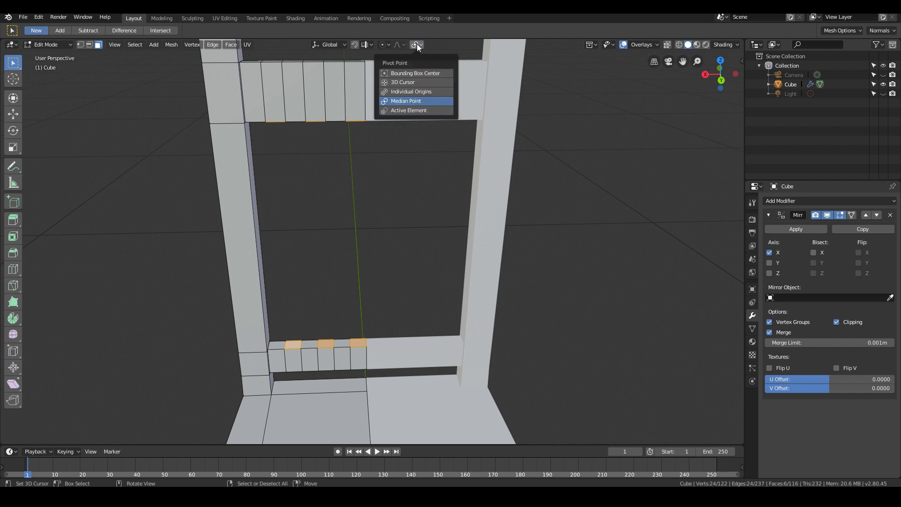
click(399, 91)
middle_drag(414, 270, 429, 308)
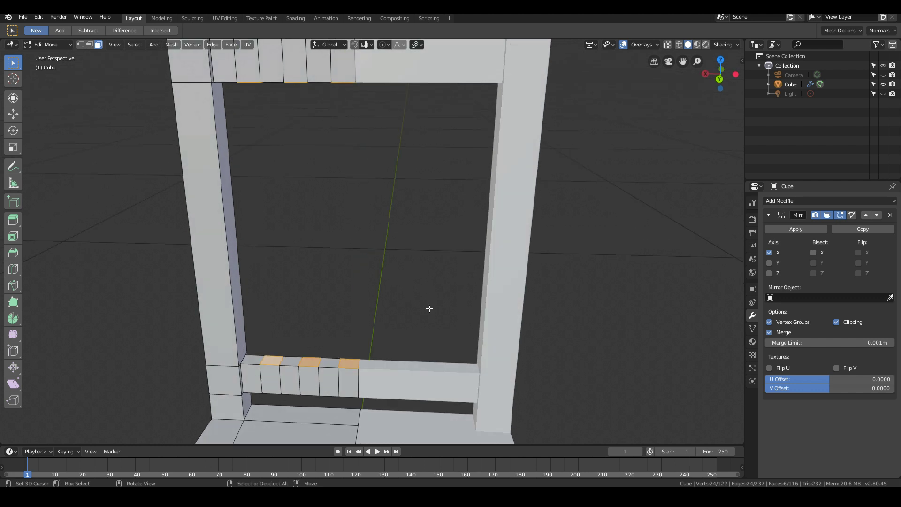
key(e)
right_click(458, 298)
key(s)
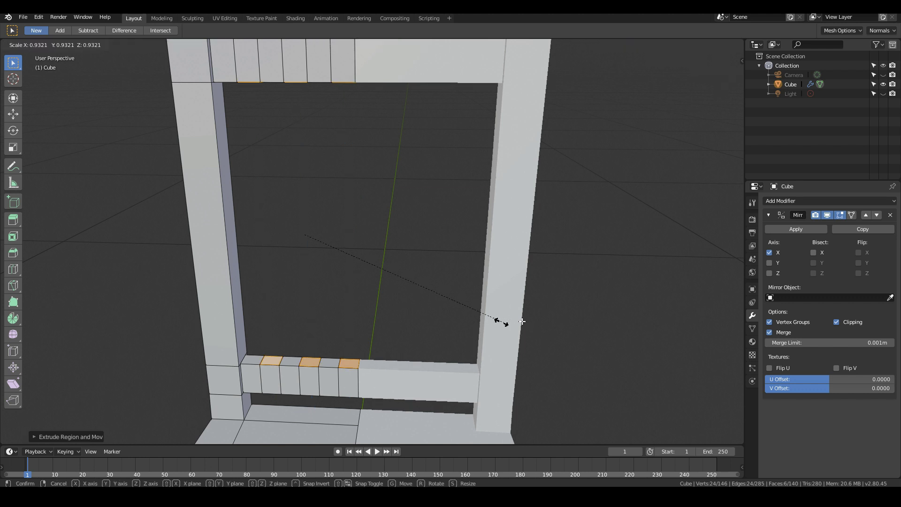
click(451, 310)
Step: Scale the six extruded crossrail faces along Y to about 0.59
middle_drag(458, 306, 402, 302)
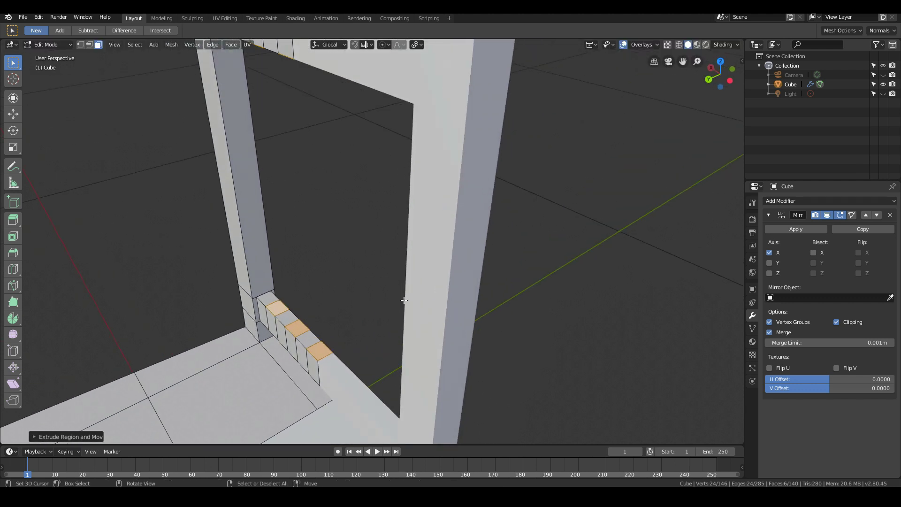
key(s)
key(y)
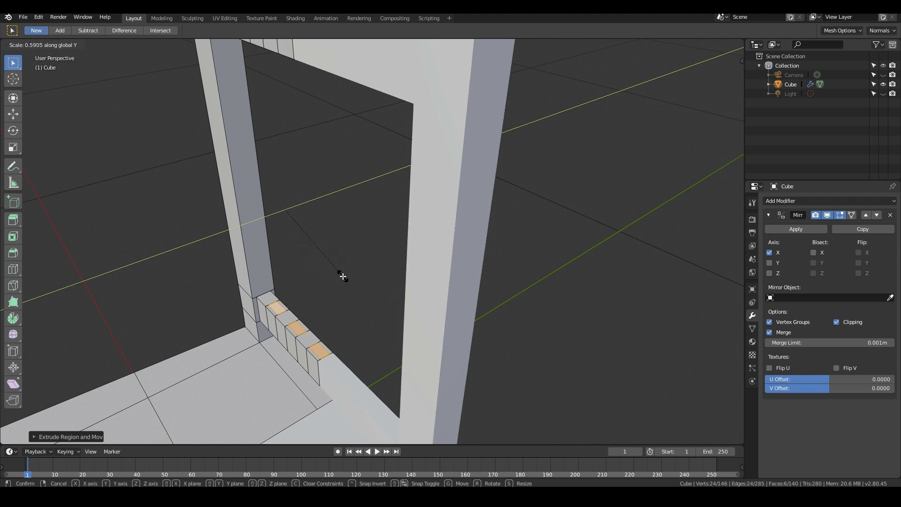
click(342, 276)
middle_drag(342, 281, 410, 305)
key(s)
key(y)
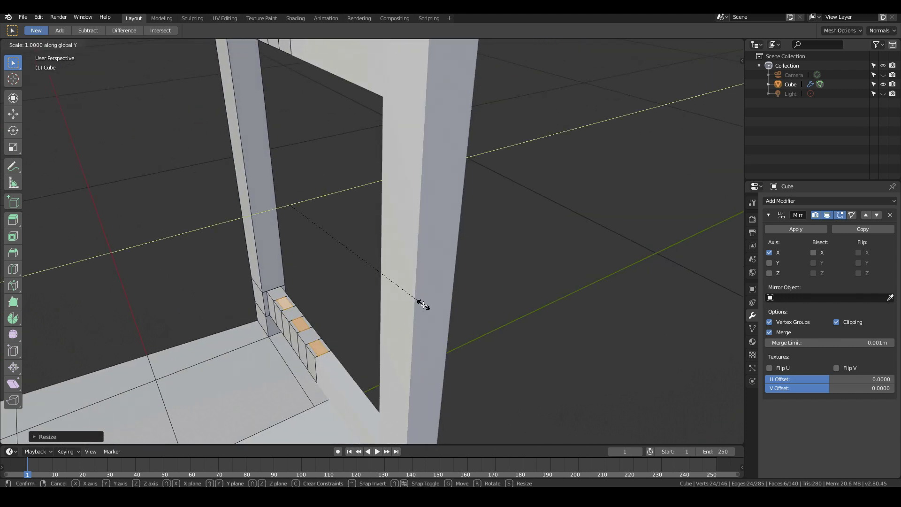
click(417, 304)
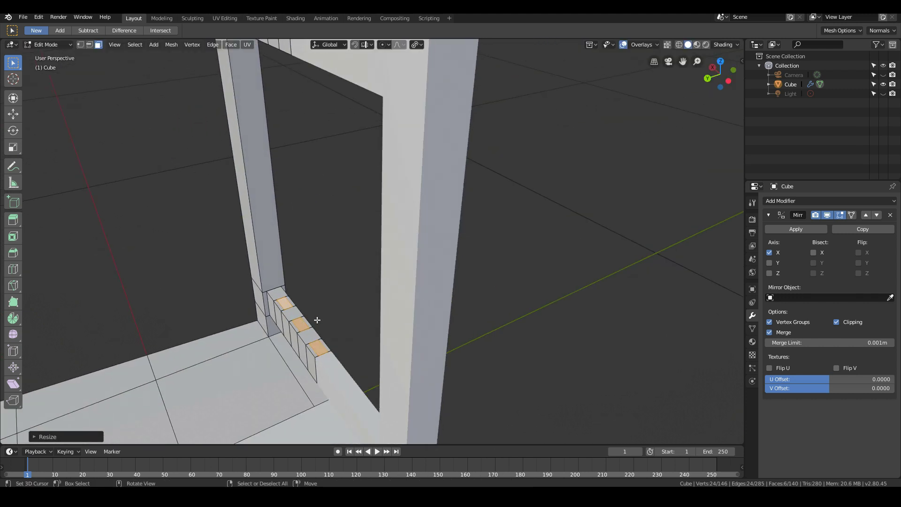
Step: Delete the six scaled faces to leave openings in the facing sides of the two crossrails
middle_drag(315, 318, 346, 302)
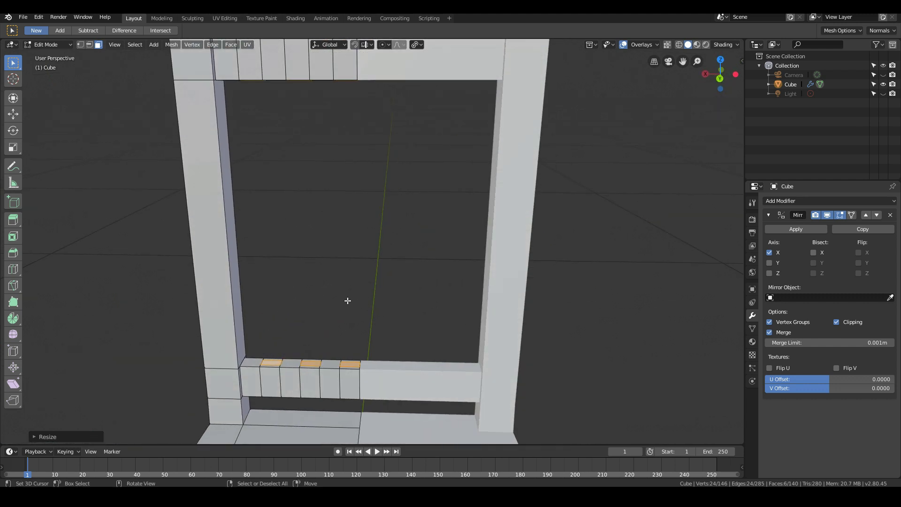
key(x)
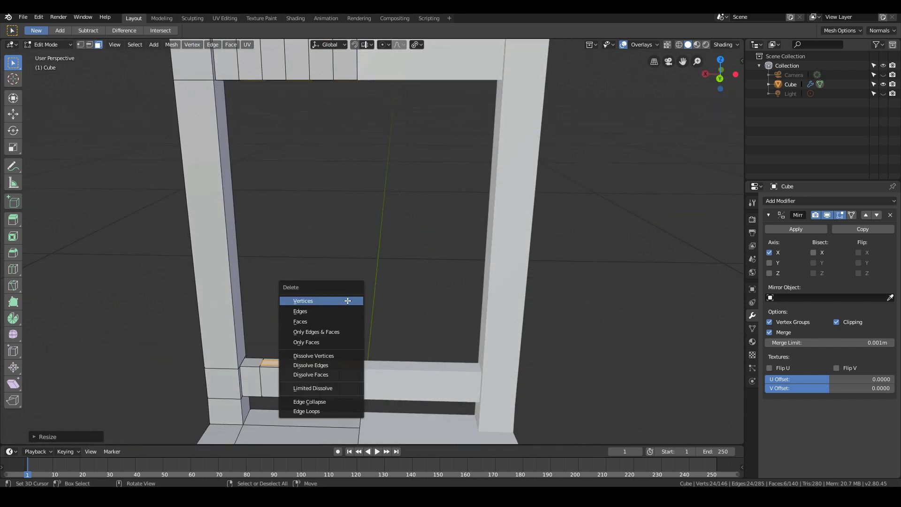
click(302, 320)
Step: Delete the inner end face on the mirror centre line in the lower crossrail's middle opening
middle_drag(277, 328, 212, 253)
scroll(368, 257, up, 6)
click(478, 273)
key(x)
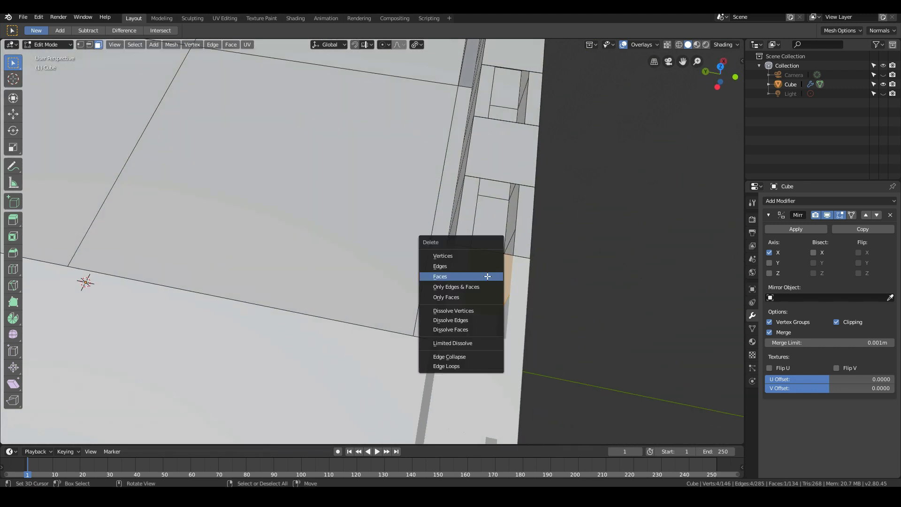
click(477, 274)
Step: In edge select mode, delete the leftover edges on the mirror centre line at the crossrails' middle openings
middle_drag(483, 277, 430, 285)
right_click(454, 231)
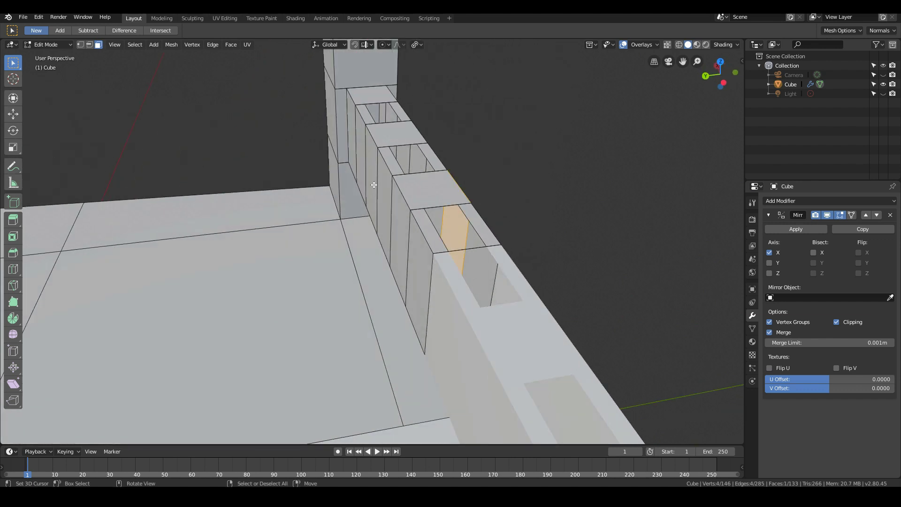
click(90, 45)
right_click(478, 256)
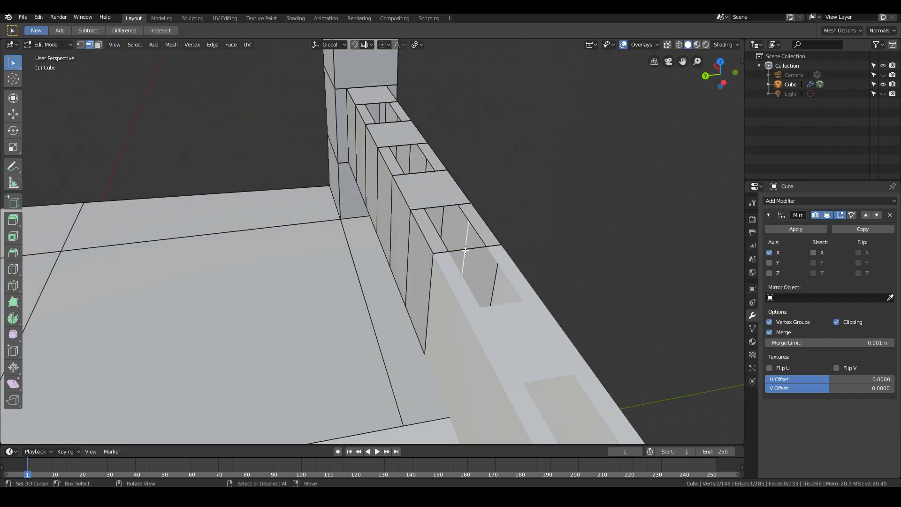
middle_drag(473, 250, 400, 238)
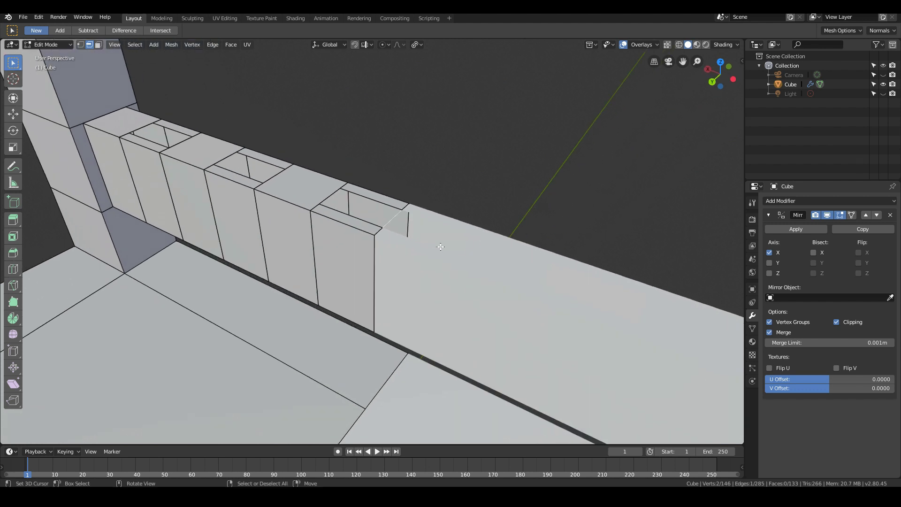
key(x)
click(366, 227)
middle_drag(370, 220, 352, 281)
key(x)
click(356, 212)
key(g)
right_click(402, 242)
Step: Bridge the edge loops of the two crossrails' outermost openings to form the vertical slat nearest the side post
scroll(394, 235, up, 1)
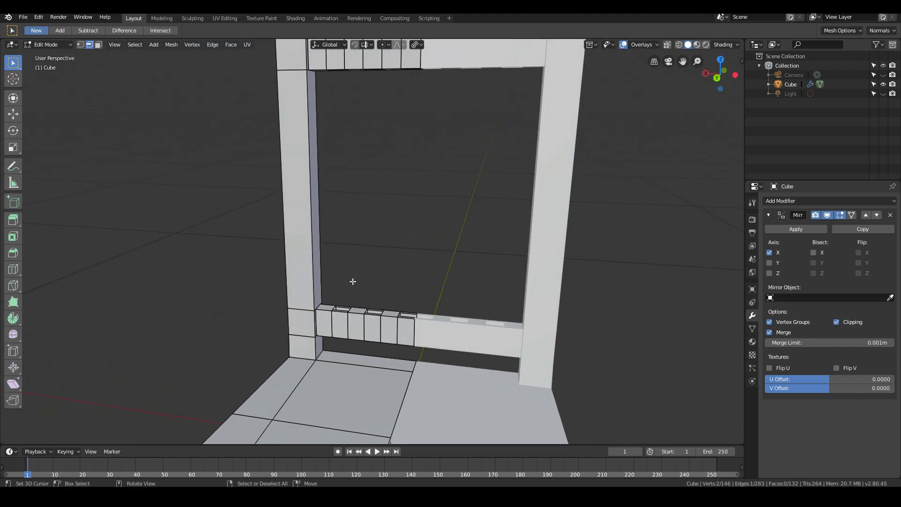
scroll(222, 277, up, 3)
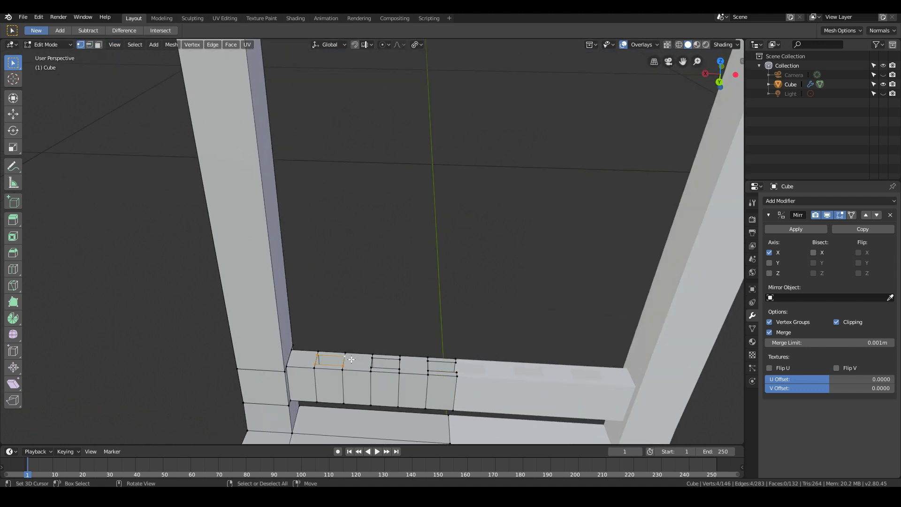
middle_drag(328, 326, 322, 79)
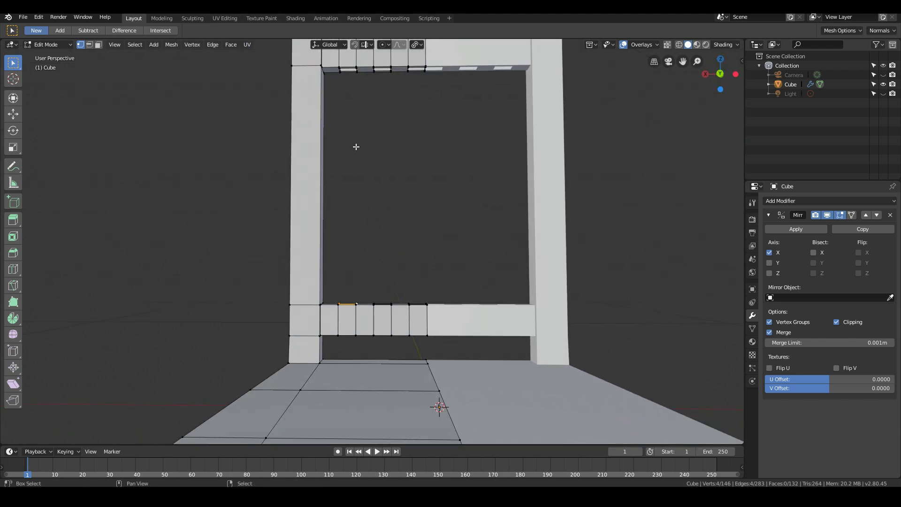
middle_drag(356, 147, 369, 268)
right_click(418, 294)
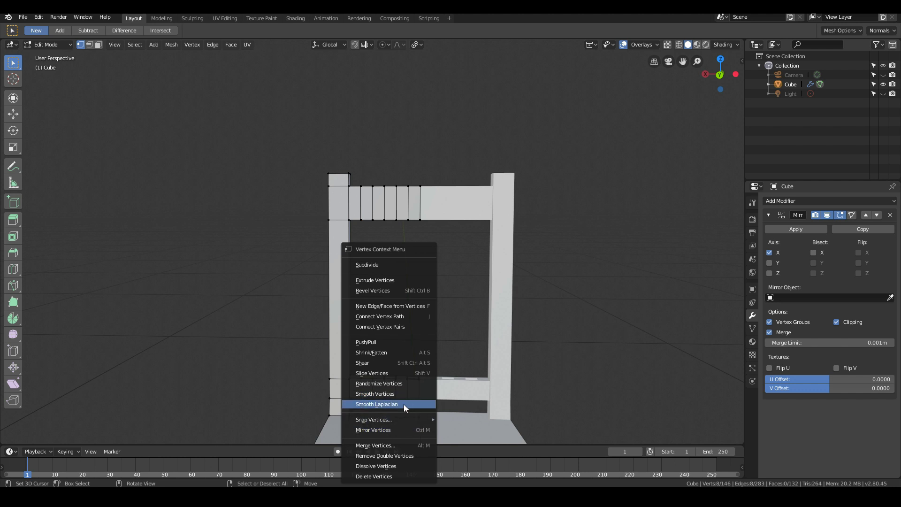
key(ctrl+e)
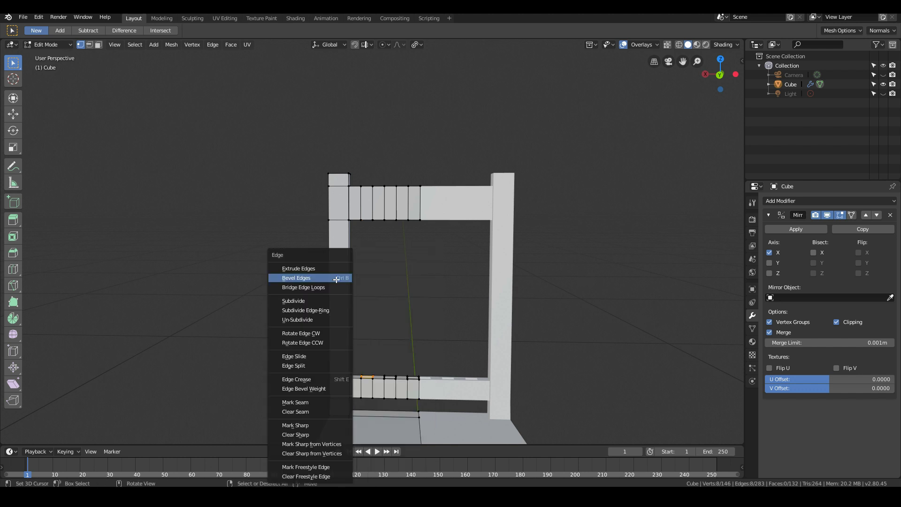
click(308, 288)
Step: Bridge the edge loops of the second pair of crossrail openings to form the next vertical slat
middle_drag(308, 291, 395, 323)
mouse_move(393, 369)
shift+middle_down()
mouse_move(401, 305)
mouse_move(398, 374)
shift+middle_up()
scroll(407, 306, up, 4)
right_click(402, 366)
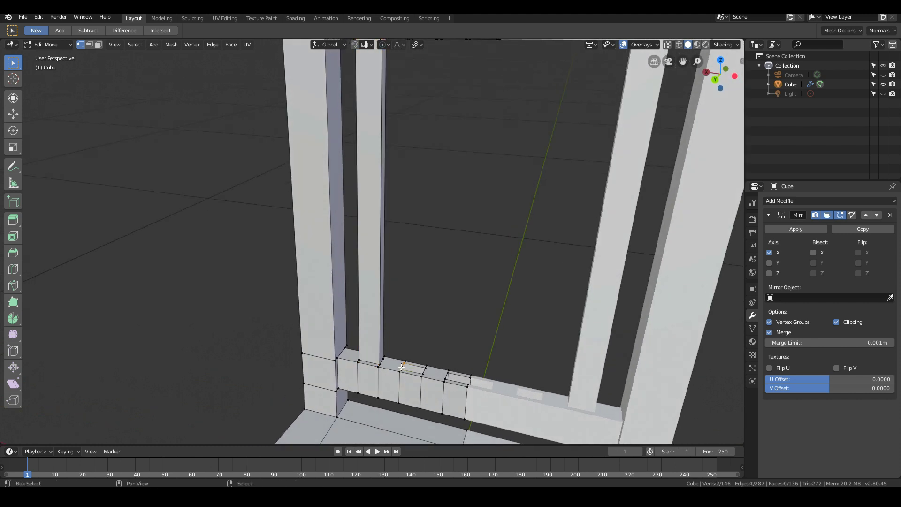
middle_drag(408, 312, 416, 262)
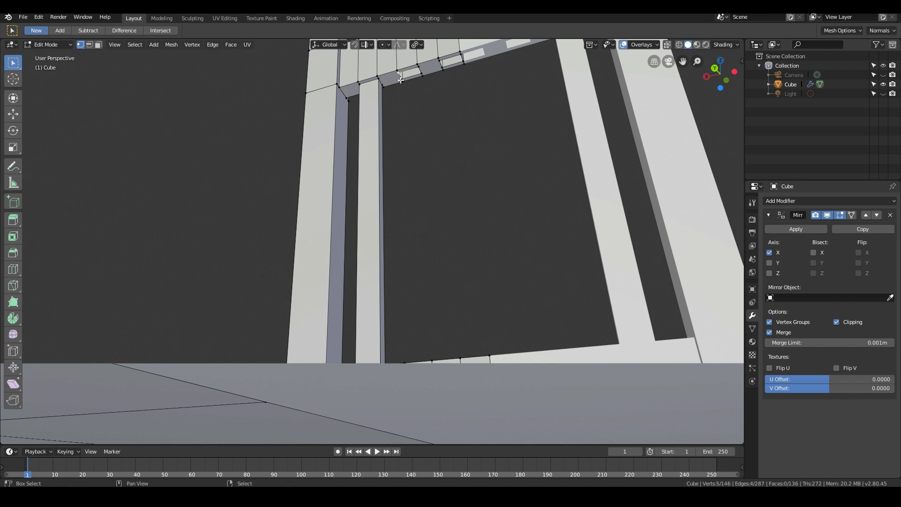
shift+right_click(420, 67)
scroll(417, 75, down, 2)
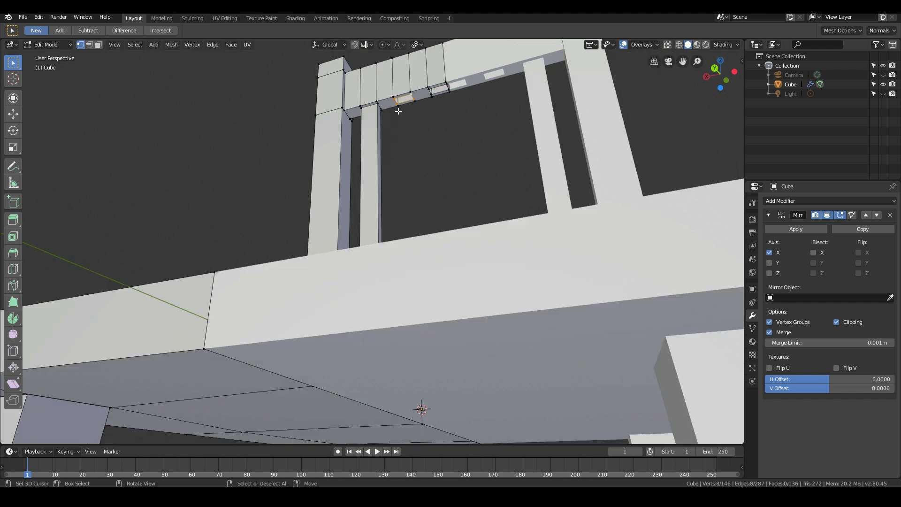
middle_drag(404, 113, 414, 203)
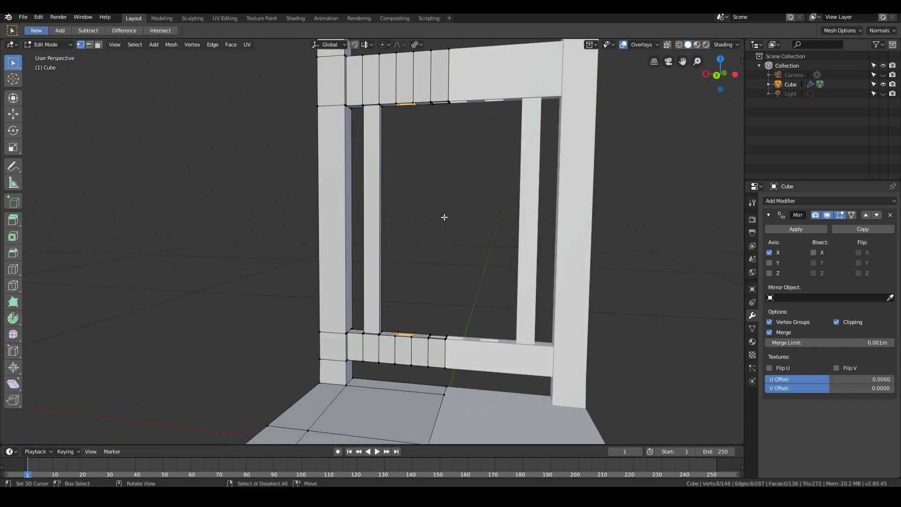
key(shift+e)
right_click(444, 218)
key(ctrl+e)
click(445, 217)
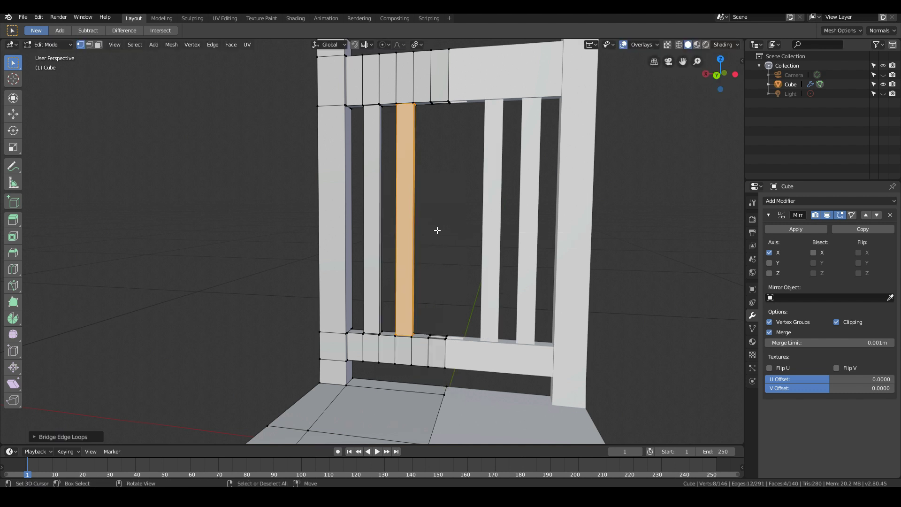
Step: Bridge the open edges of the middle crossrail openings to form the centre slat on the mirror line
scroll(434, 249, up, 5)
shift+middle_drag(411, 287, 364, 275)
scroll(418, 314, up, 2)
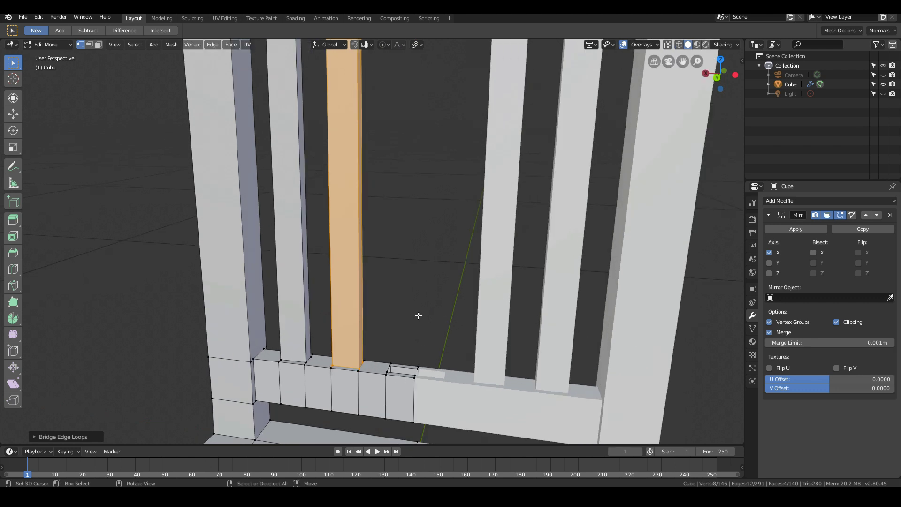
click(393, 394)
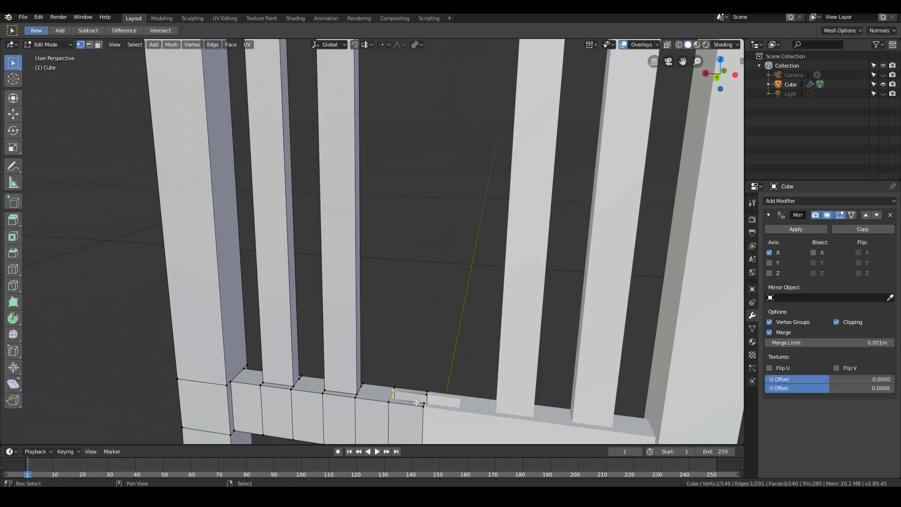
scroll(411, 388, down, 2)
middle_drag(381, 235, 395, 199)
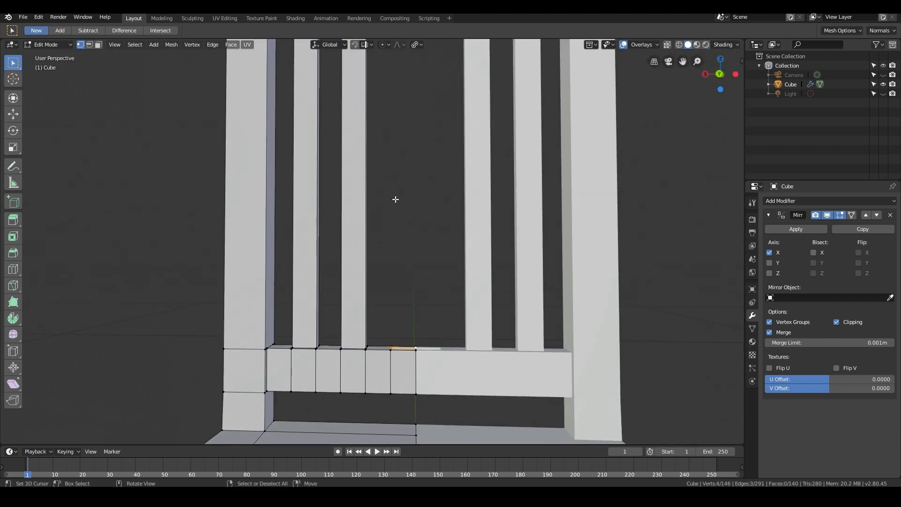
scroll(396, 198, down, 2)
middle_drag(381, 123, 396, 235)
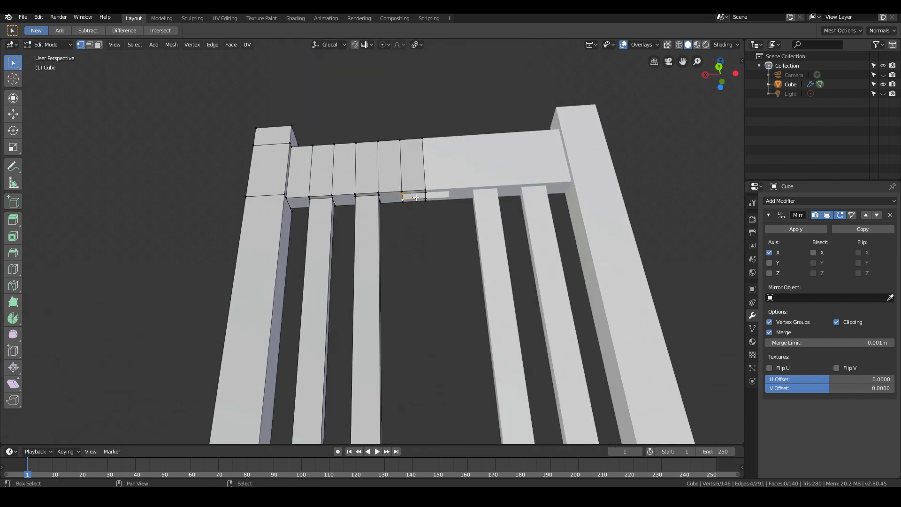
scroll(426, 194, down, 1)
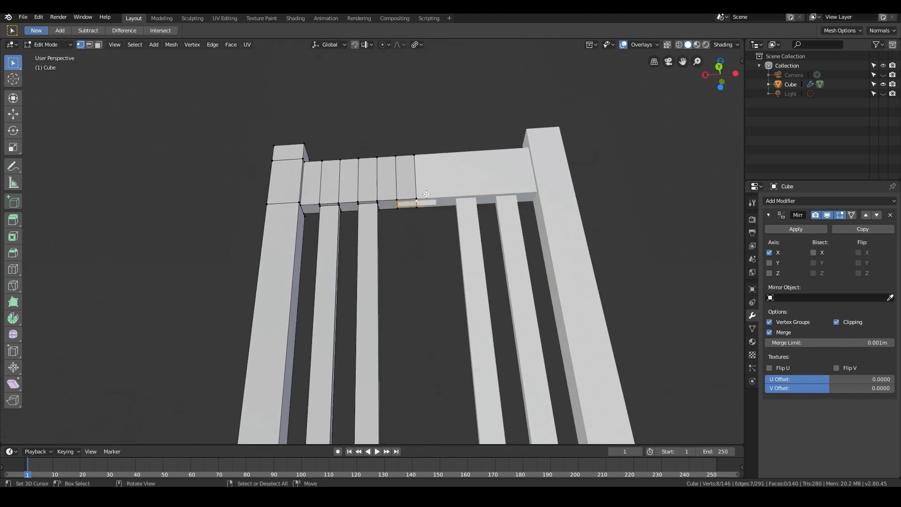
key(ctrl+e)
click(426, 194)
Step: Select the seat's front edge faces and move them inward along Y by about 0.013 m
scroll(426, 194, down, 4)
middle_drag(422, 235, 322, 214)
key(Tab)
scroll(435, 330, down, 2)
key(Tab)
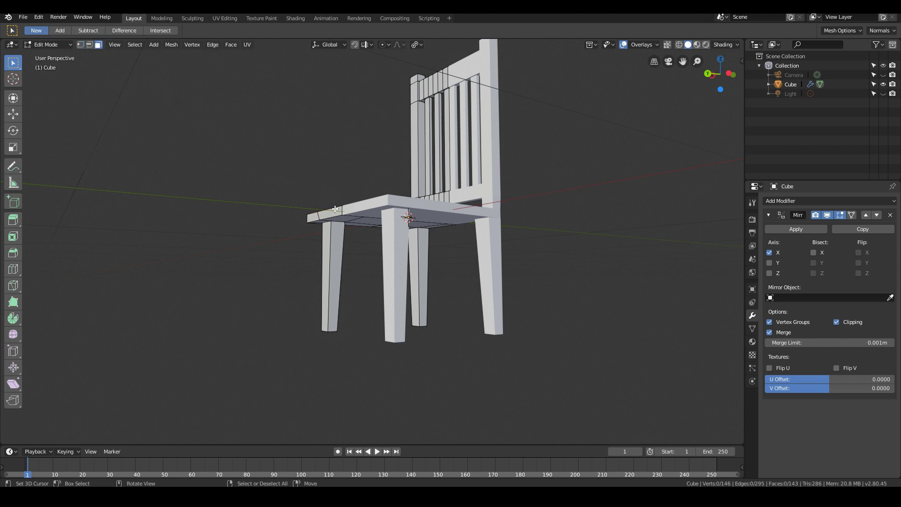
shift+right_click(316, 215)
scroll(378, 233, up, 2)
middle_drag(329, 223, 305, 207)
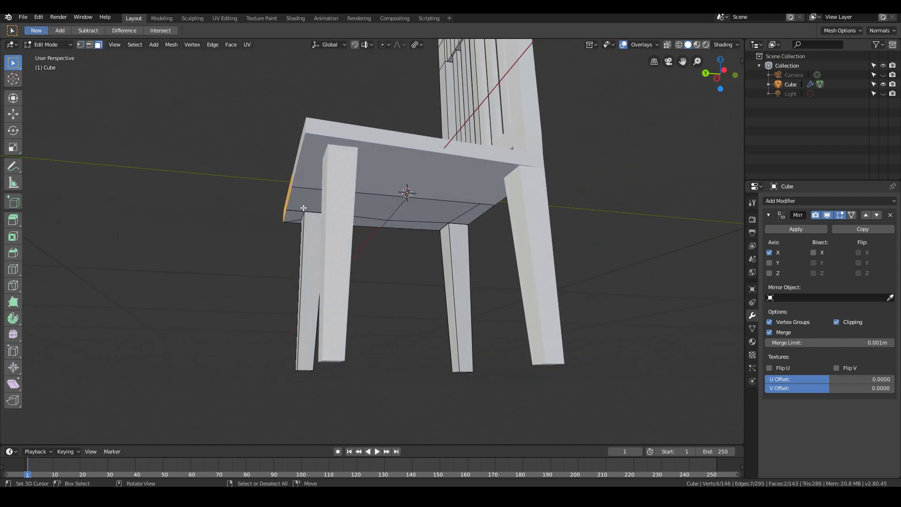
key(g)
key(y)
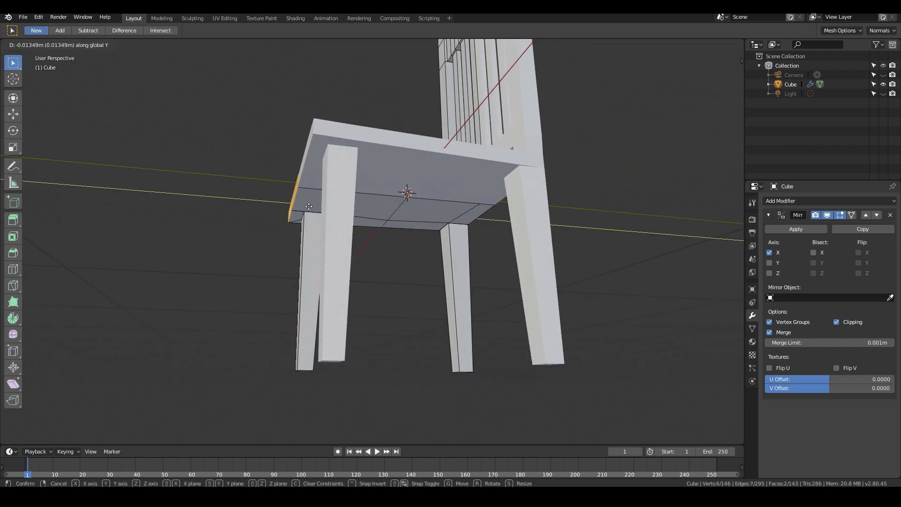
click(308, 206)
middle_drag(309, 207, 419, 272)
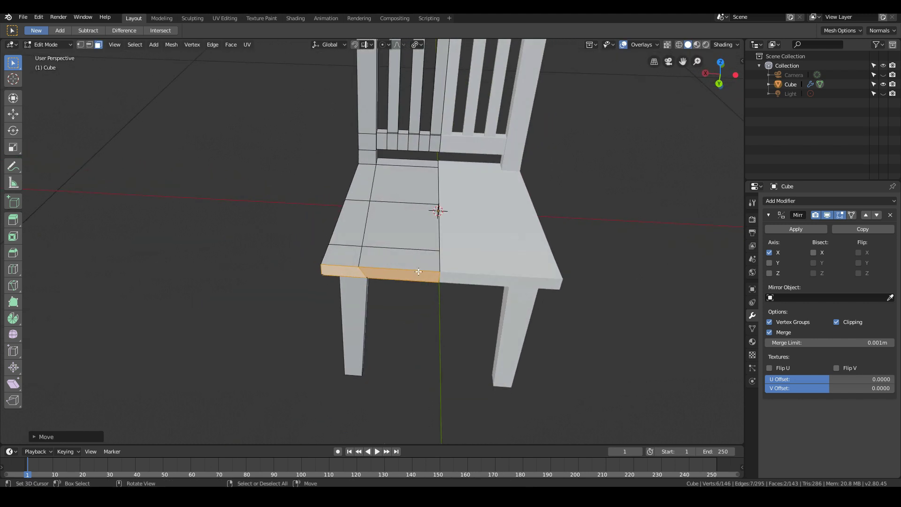
key(s)
key(x)
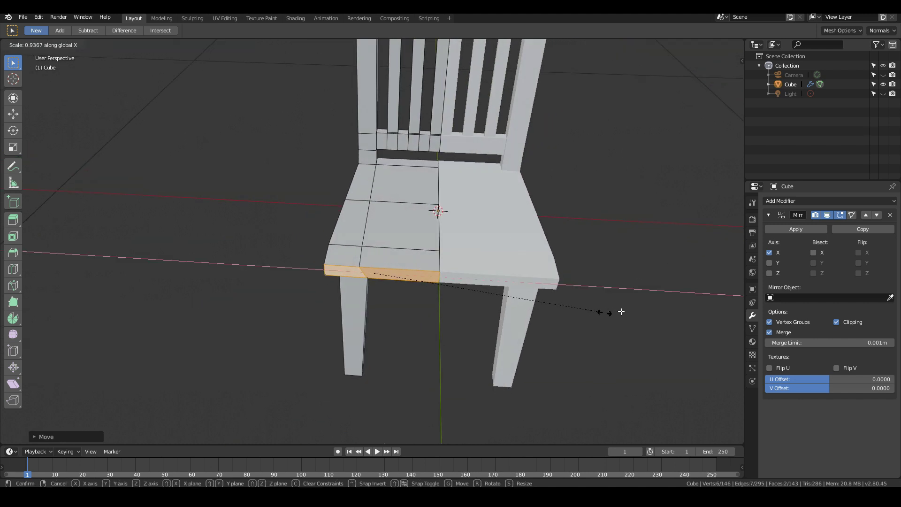
click(621, 312)
Step: Rotate the seat's outer side faces about 1° around Z and move them about -0.001 m along X
middle_drag(262, 261, 330, 264)
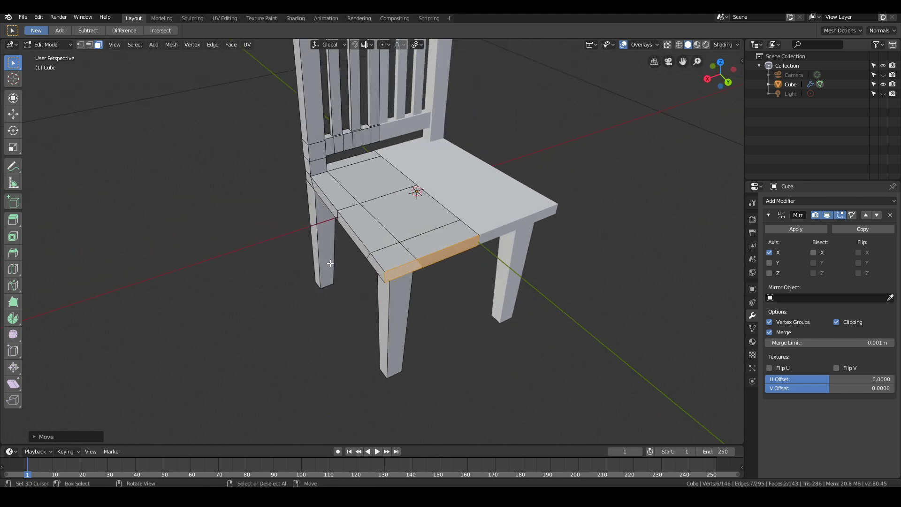
click(364, 259)
shift+click(341, 222)
shift+click(331, 209)
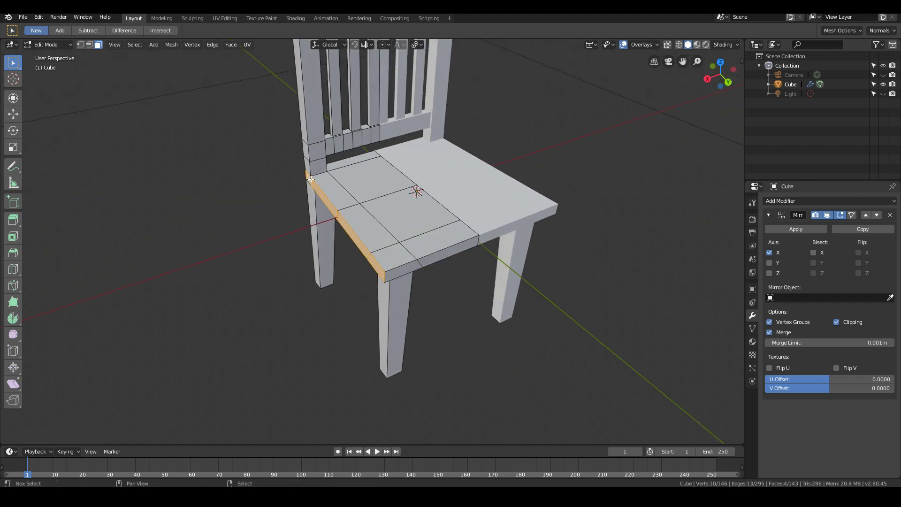
middle_drag(311, 179, 477, 331)
key(r)
key(z)
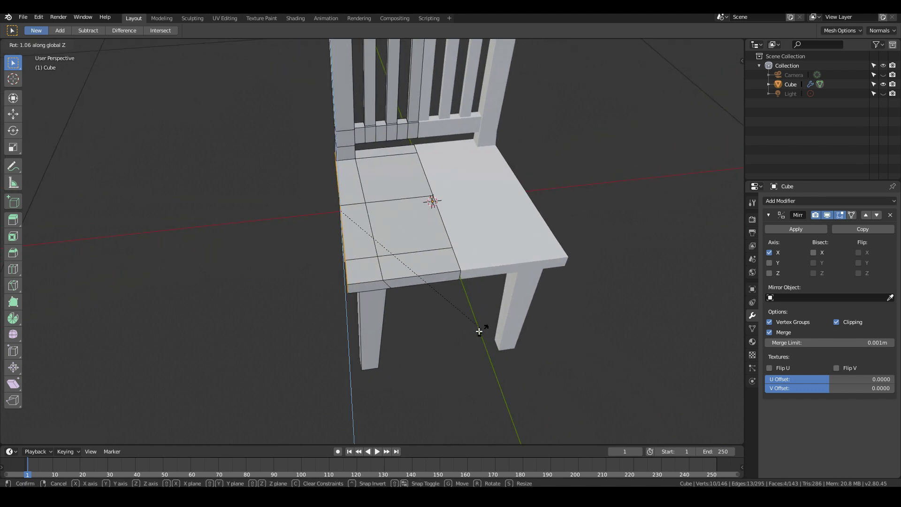
click(482, 331)
key(g)
key(x)
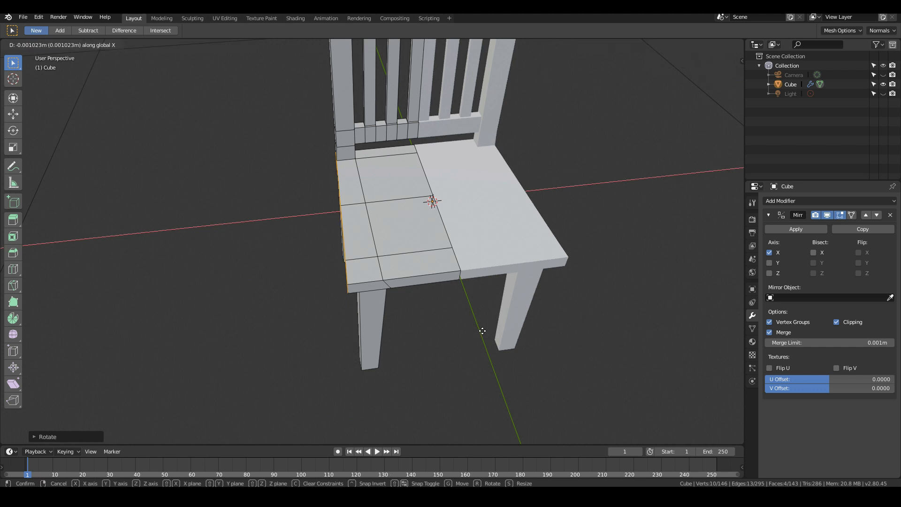
click(483, 331)
Step: Add three evenly spaced front-to-back loop cuts to the seat between the side strip and the centre line
middle_drag(482, 330, 424, 249)
key(Tab)
middle_drag(322, 215, 404, 249)
middle_drag(499, 292, 396, 317)
scroll(390, 310, up, 3)
key(Tab)
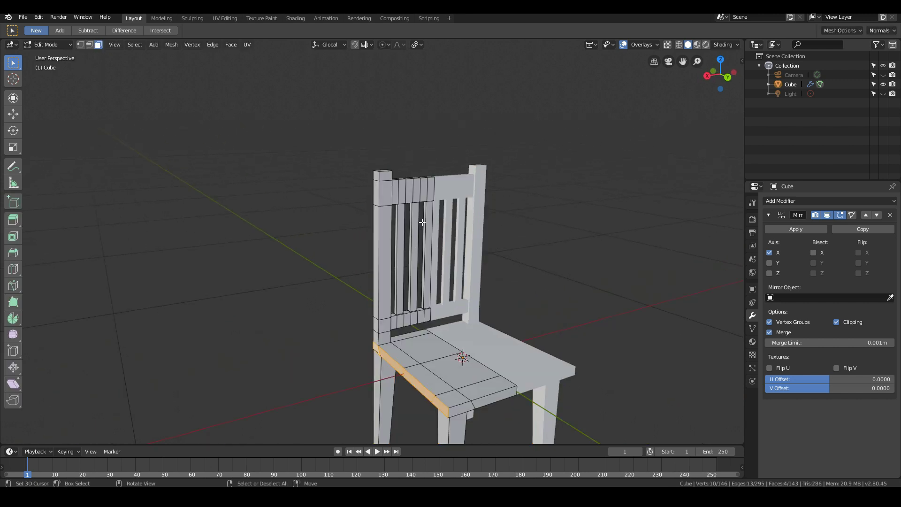
mouse_move(417, 250)
middle_down()
mouse_move(390, 231)
mouse_move(399, 246)
middle_up()
key(ctrl+r)
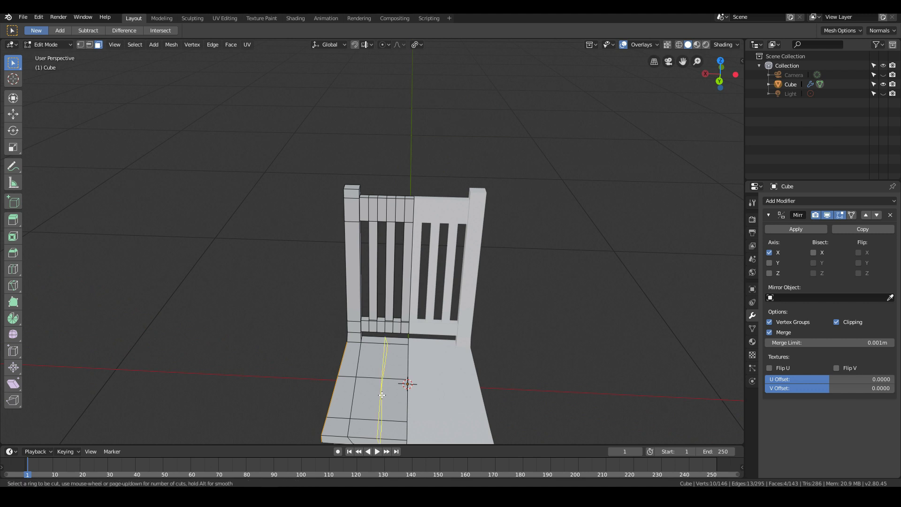
scroll(382, 395, up, 2)
click(382, 395)
right_click(382, 395)
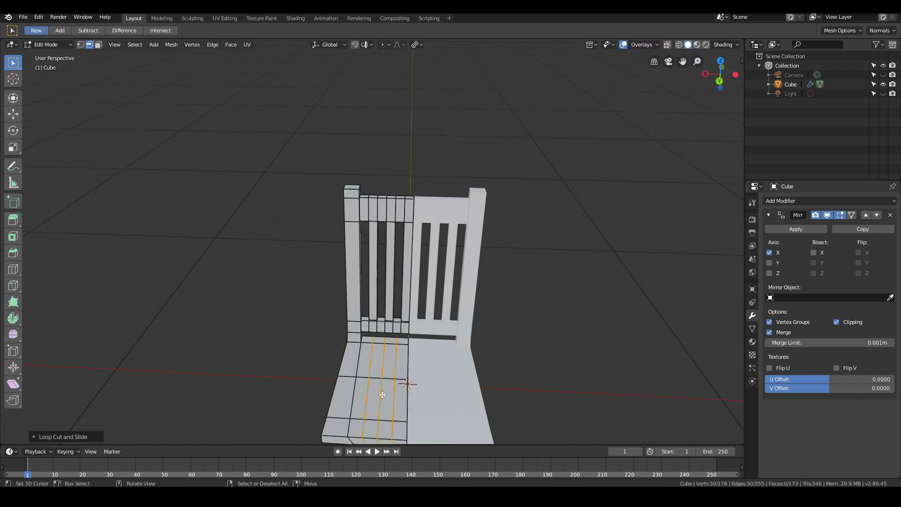
Step: From the front view, select the backrest's vertical edges on the mirror centre line and enable proportional editing
middle_drag(419, 338, 217, 308)
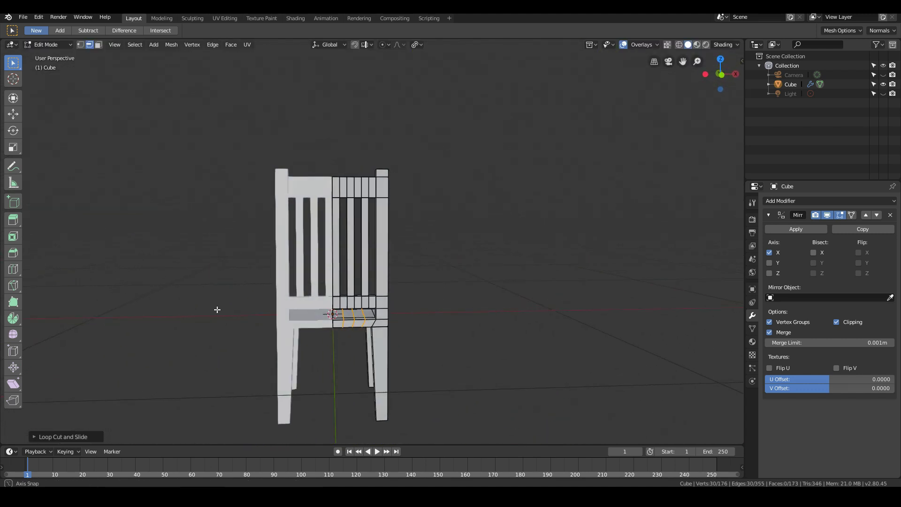
key(KP_1)
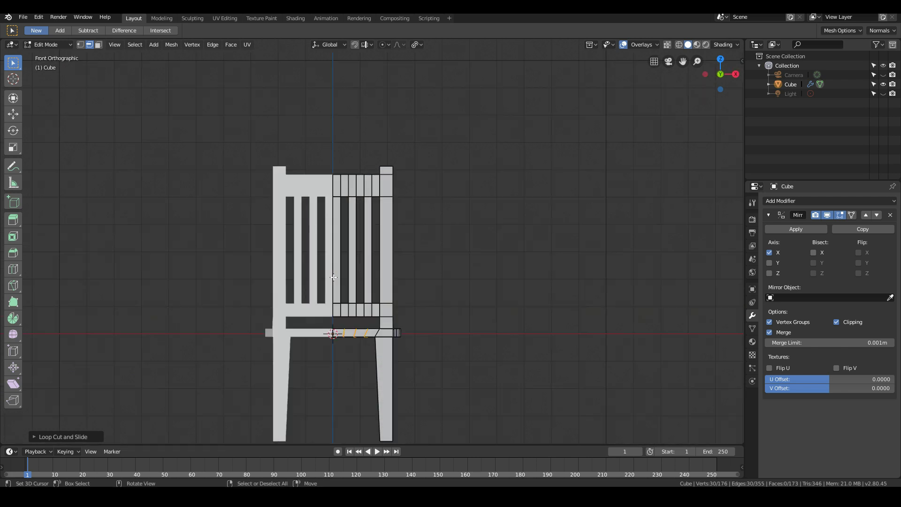
key(a)
key(alt+a)
key(b)
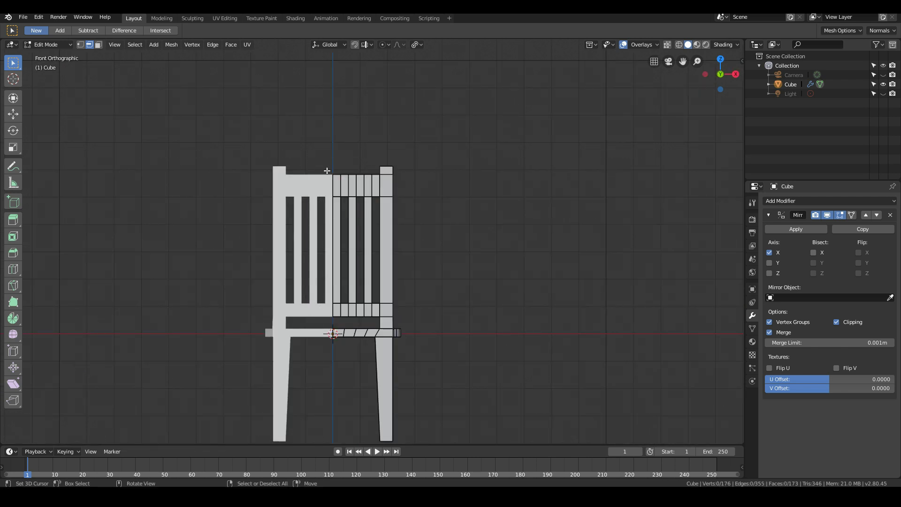
drag(320, 160, 336, 352)
middle_drag(333, 333, 390, 36)
click(387, 44)
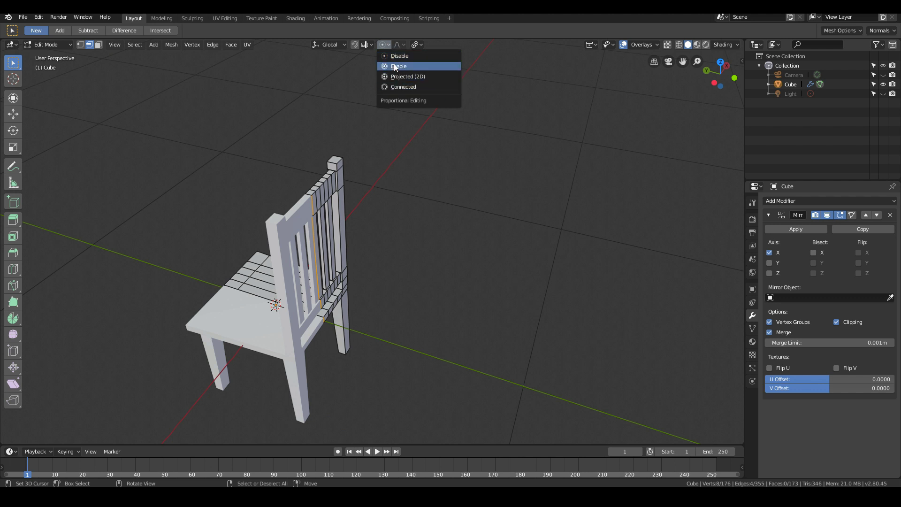
click(394, 66)
key(g)
scroll(388, 284, up, 2)
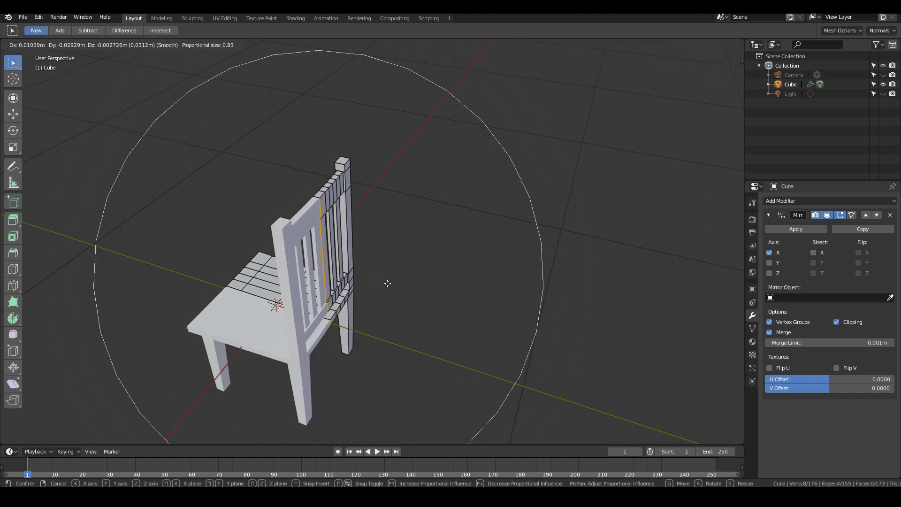
right_click(388, 283)
key(g)
right_click(388, 283)
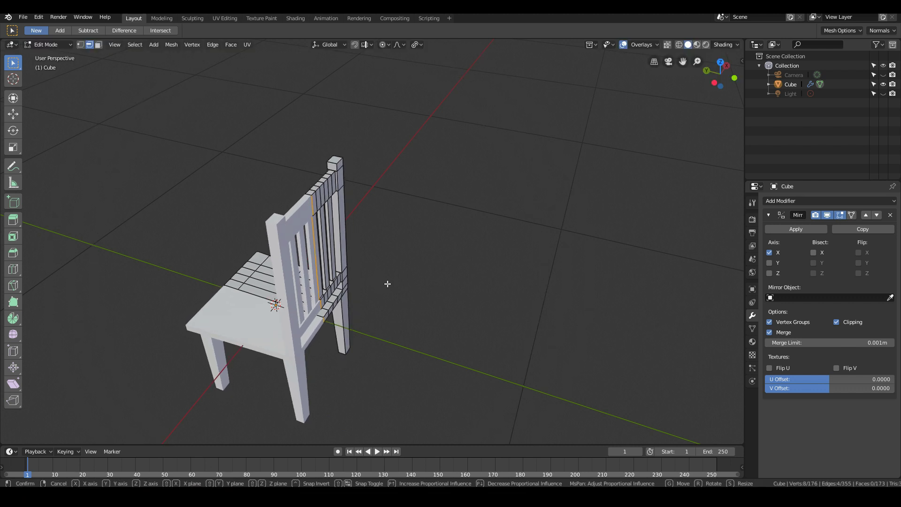
key(g)
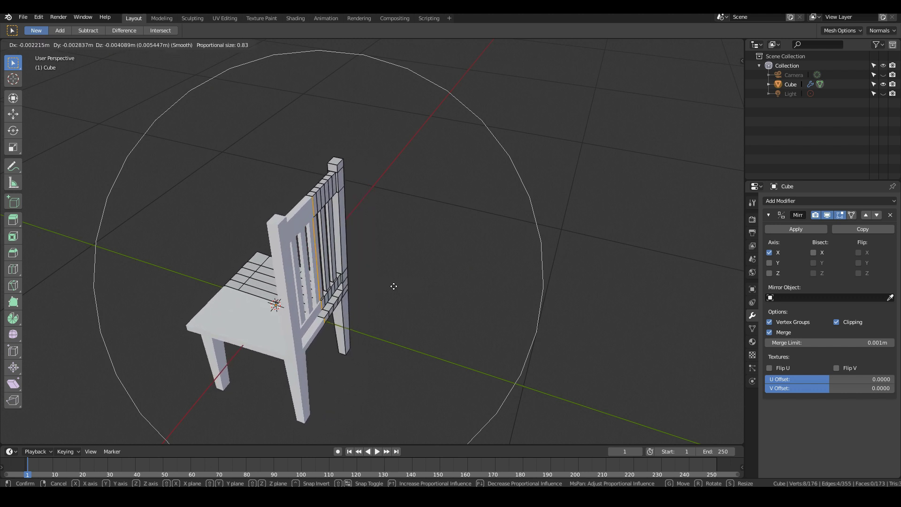
right_click(422, 284)
key(g)
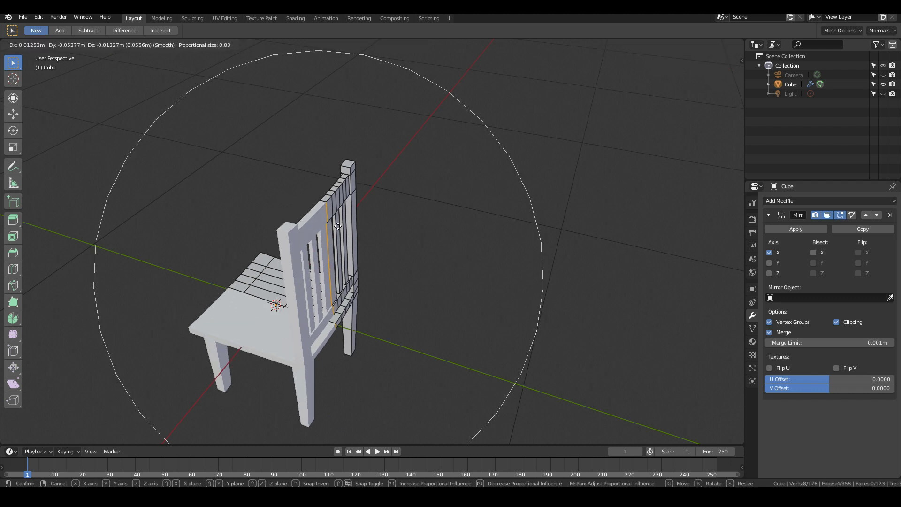
right_click(338, 225)
Step: Reduce the proportional editing size to about 0.35 while trying out a backward move of the backrest's centre edges
key(g)
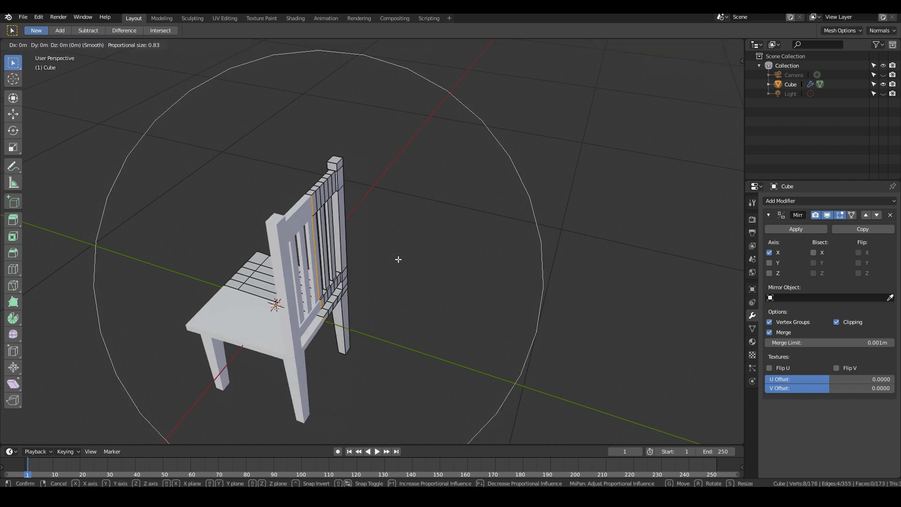
scroll(404, 260, up, 10)
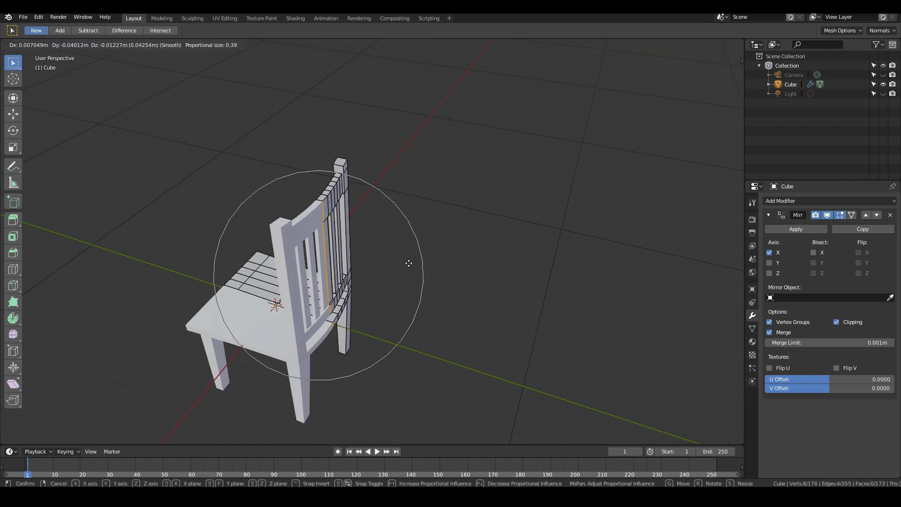
scroll(408, 262, up, 1)
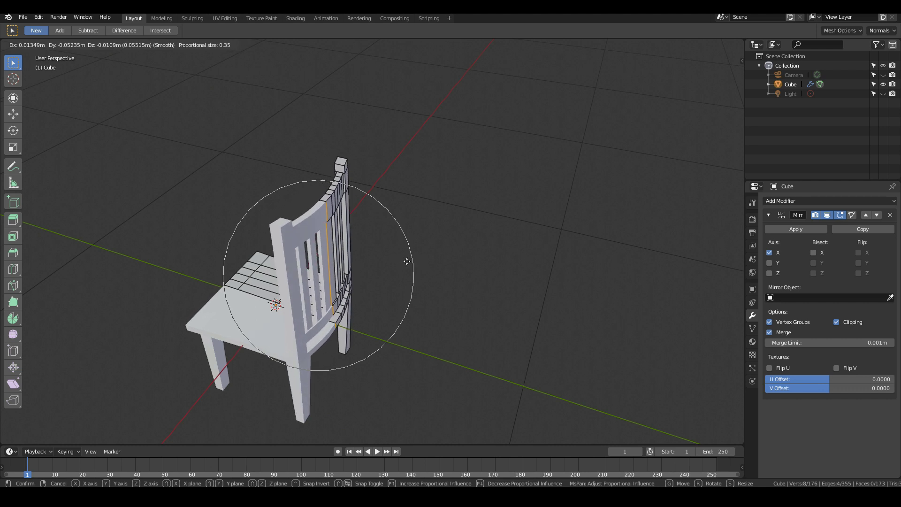
right_click(396, 260)
middle_drag(396, 260, 412, 254)
key(g)
right_click(419, 253)
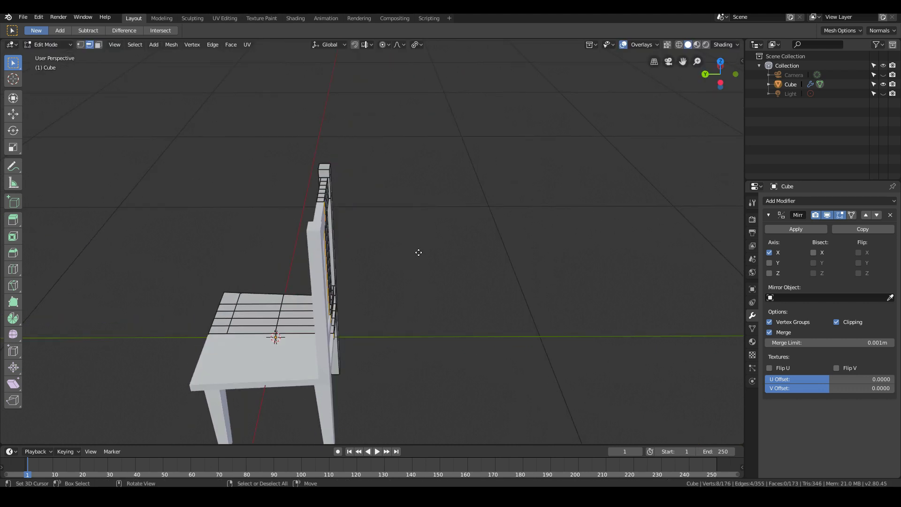
Step: Move the backrest's centre edges about -0.074 m along Y with smooth proportional falloff at a size of about 0.26
middle_drag(314, 260, 392, 313)
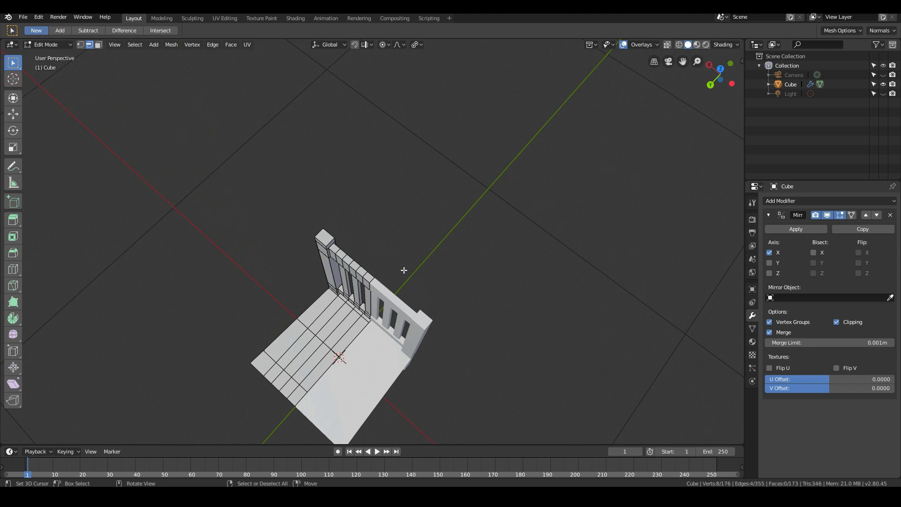
middle_drag(426, 322, 331, 241)
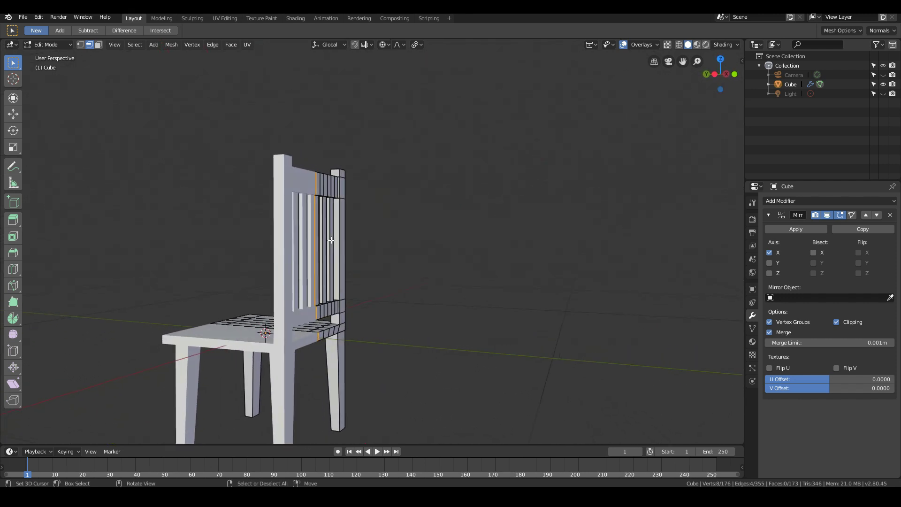
key(g)
key(x)
right_click(394, 309)
key(g)
key(y)
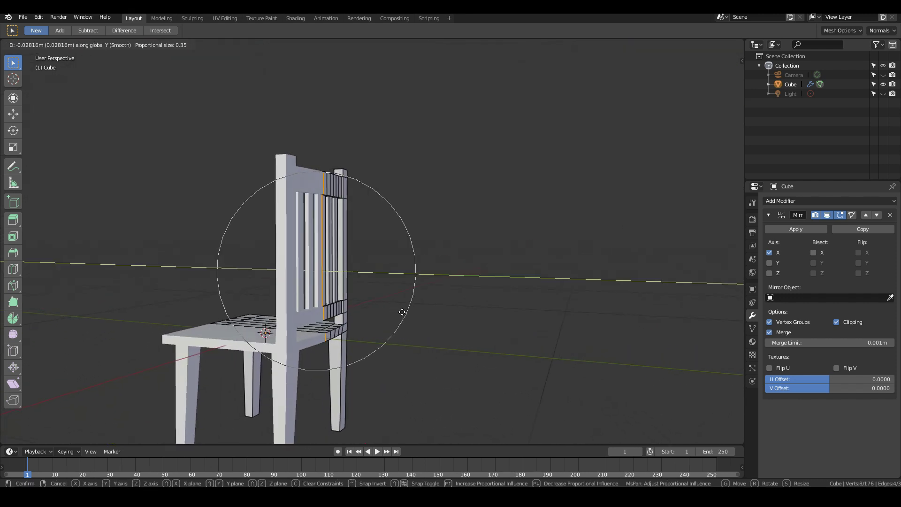
scroll(408, 311, up, 1)
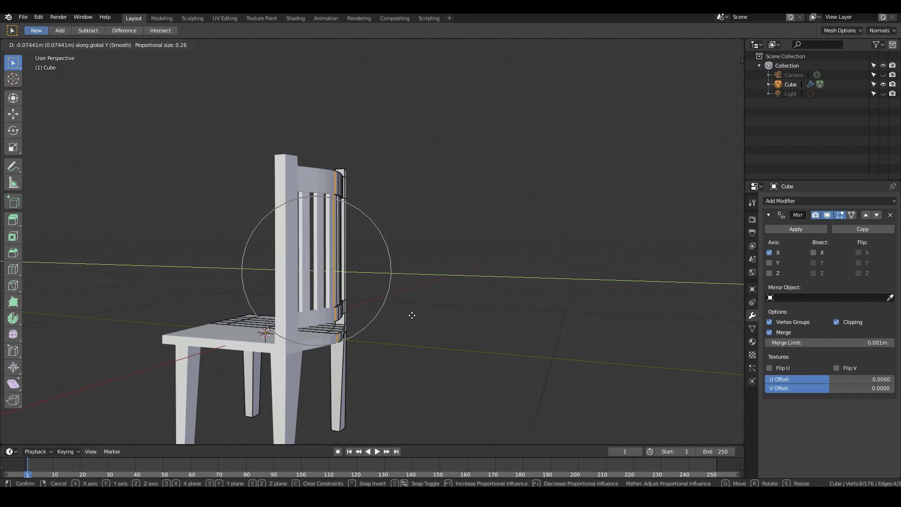
click(411, 314)
Step: Nudge the backrest's centre edges about 0.001 m along Y, keeping the proportional size at 0.26
middle_drag(411, 314, 389, 308)
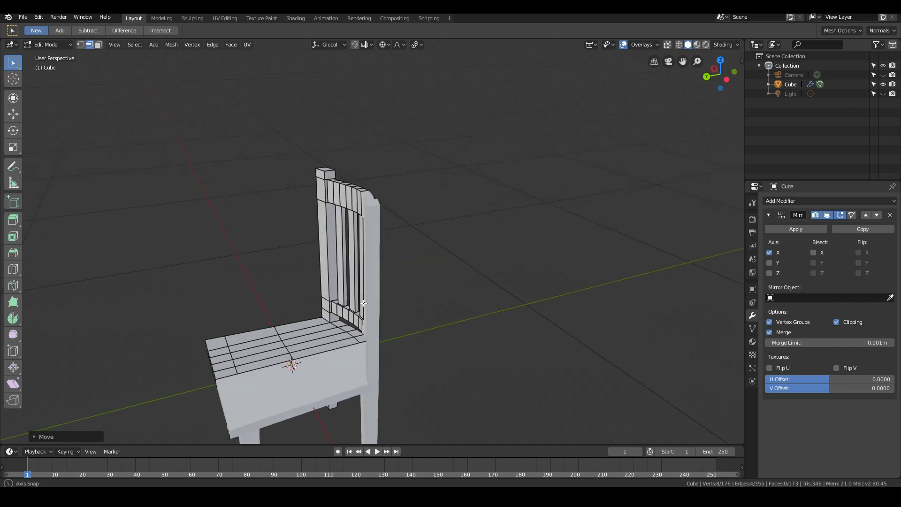
key(g)
key(y)
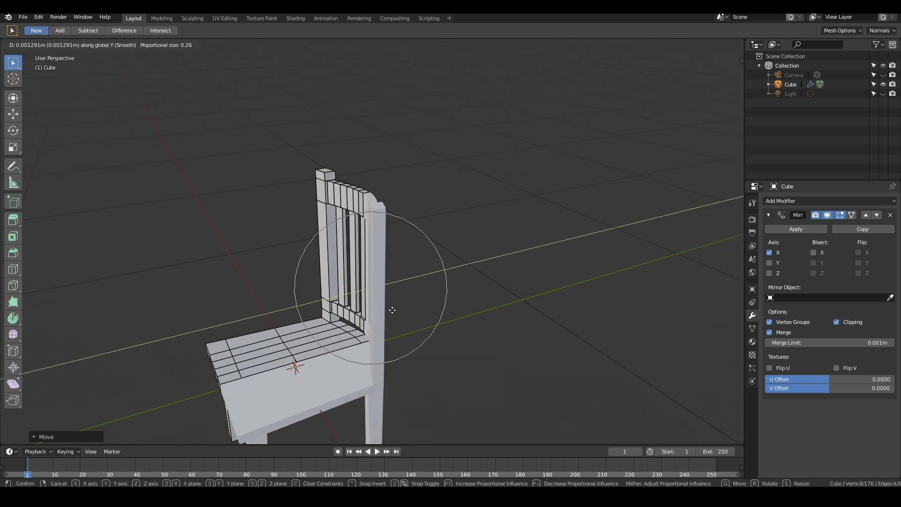
click(393, 310)
Step: Add four evenly spaced horizontal loop cuts to the backrest's centre slat and four to the slat beside it
middle_drag(402, 320, 267, 300)
scroll(339, 268, up, 3)
key(ctrl+r)
scroll(312, 246, up, 1)
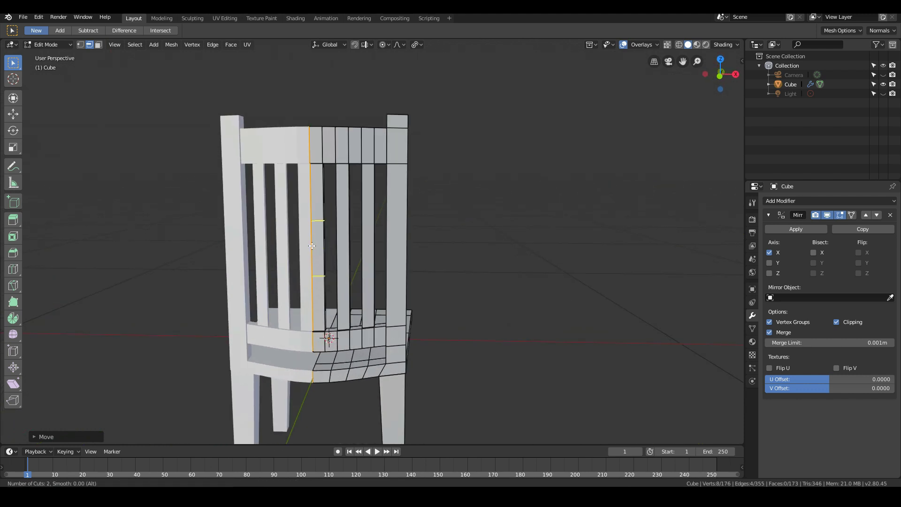
click(312, 246)
right_click(312, 246)
key(ctrl+f)
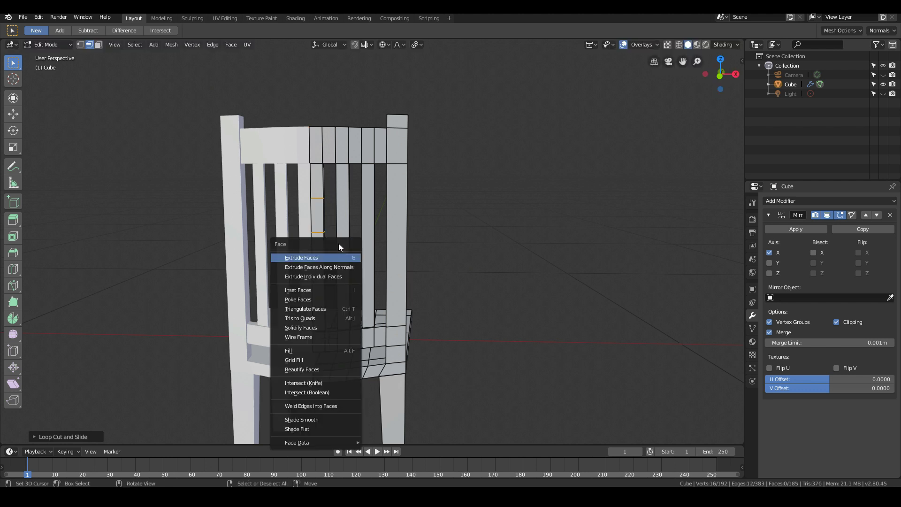
key(ctrl+r)
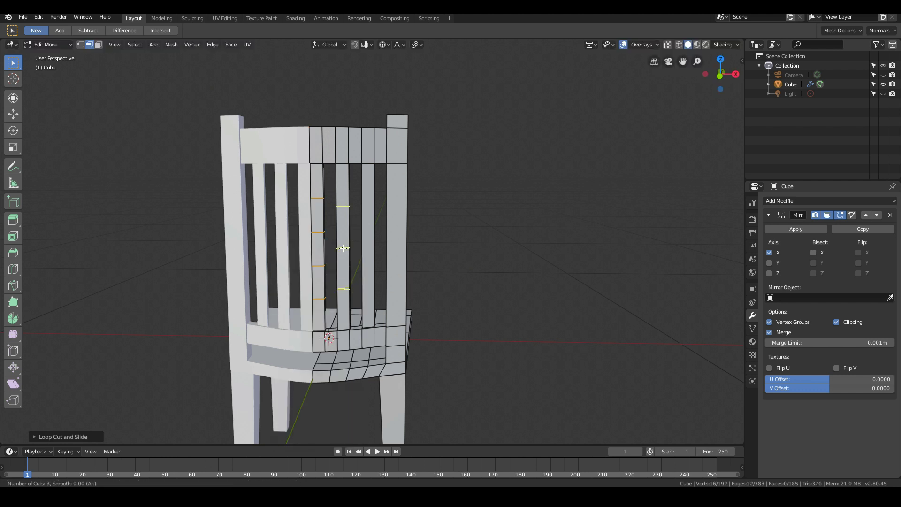
click(343, 247)
right_click(343, 248)
Step: Add four evenly spaced horizontal loop cuts to the outermost slat and four to the backrest's side post
key(ctrl+r)
scroll(370, 248, up, 3)
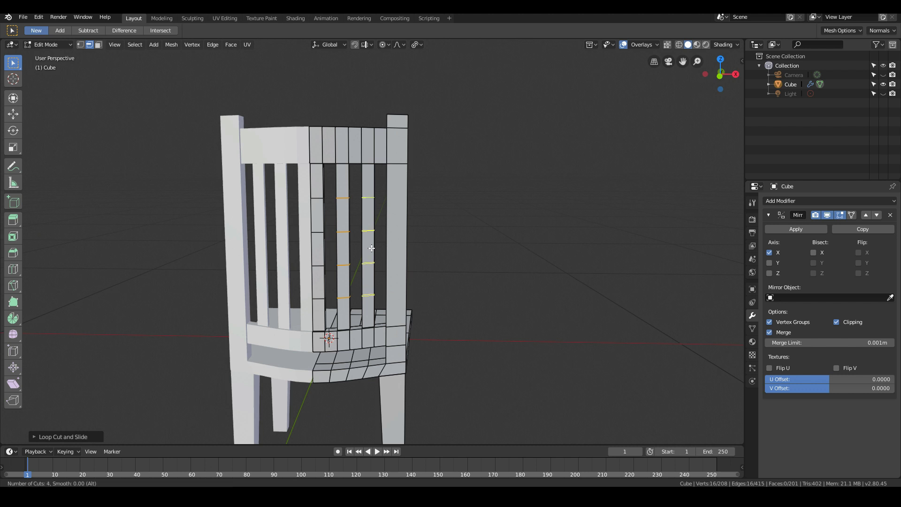
click(372, 248)
right_click(403, 248)
key(ctrl+r)
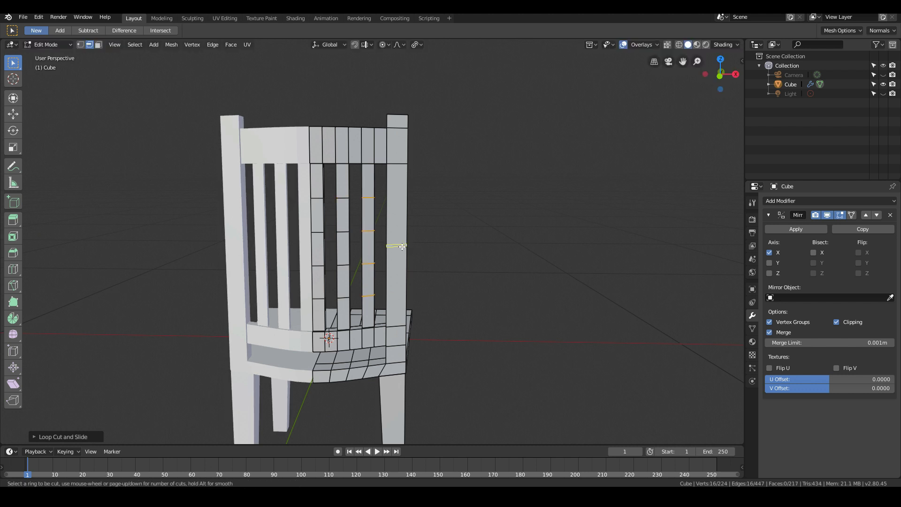
scroll(402, 246, up, 3)
click(402, 247)
right_click(402, 244)
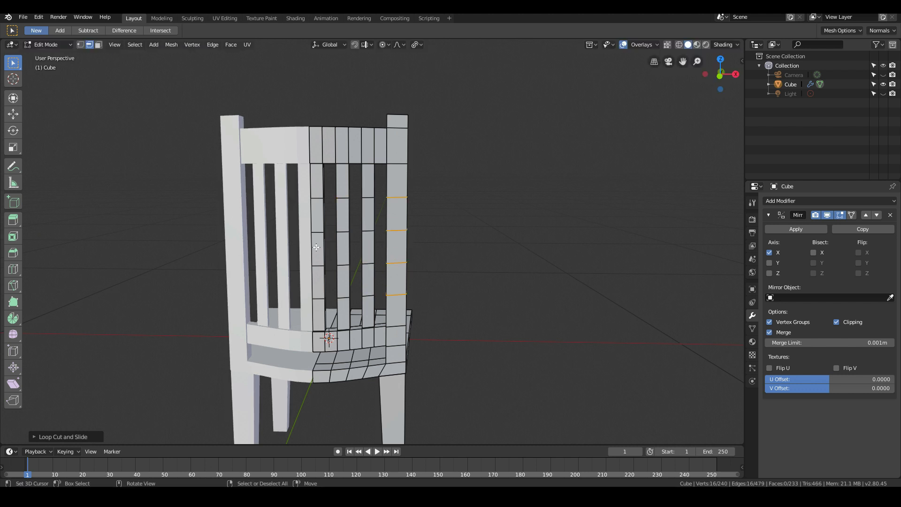
Step: Select the horizontal edge loops across the slats and side post at the second new cut from the top
click(317, 266)
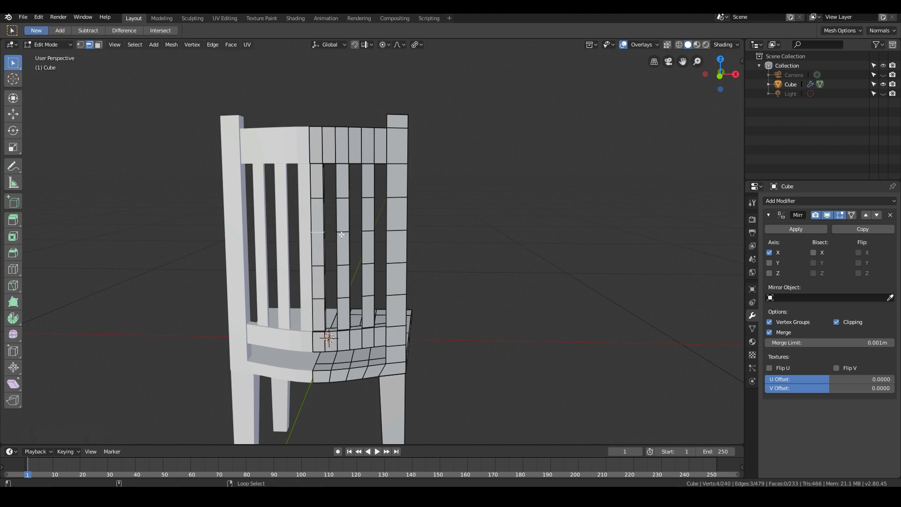
alt+shift+click(384, 228)
middle_drag(416, 256, 505, 274)
middle_drag(414, 255, 429, 253)
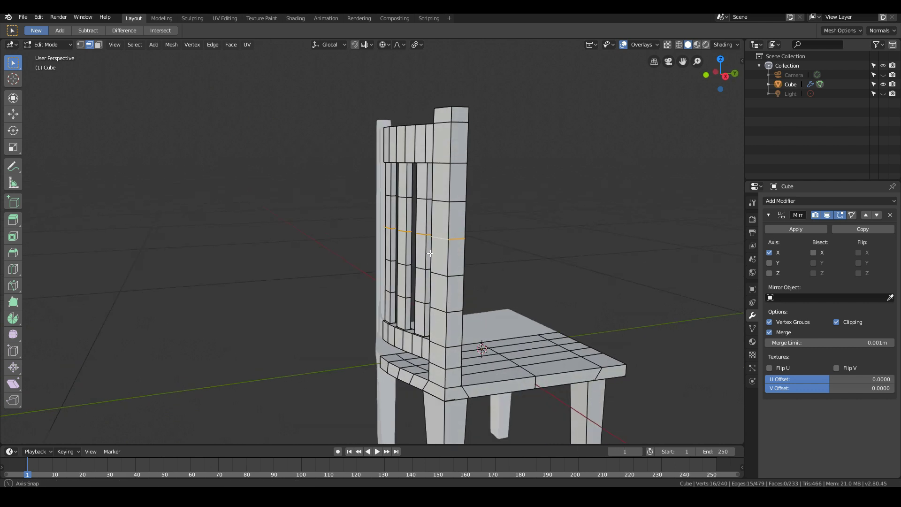
Step: Select the top of the backrest and rotate it about -8.7° in the right side view with a proportional size of 0.56
key(KP_3)
key(b)
drag(383, 91, 495, 135)
middle_drag(503, 161, 406, 189)
key(KP_3)
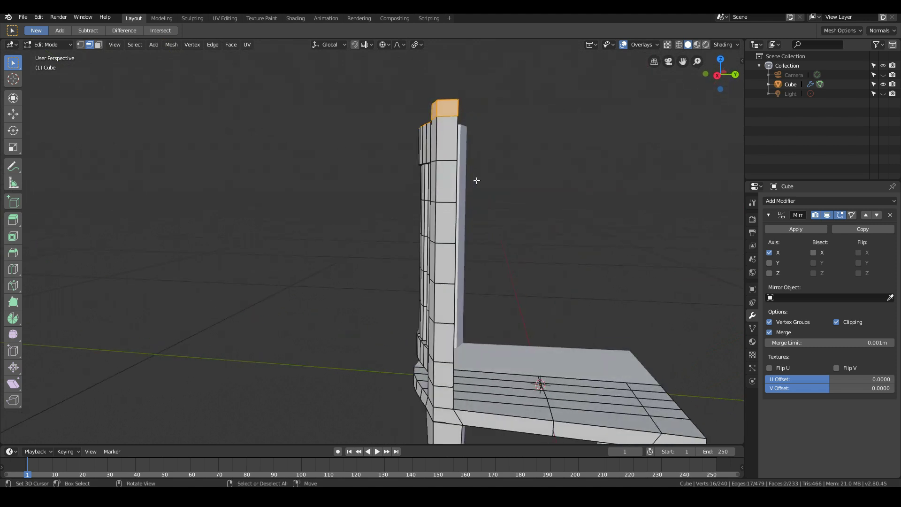
key(r)
scroll(555, 354, down, 6)
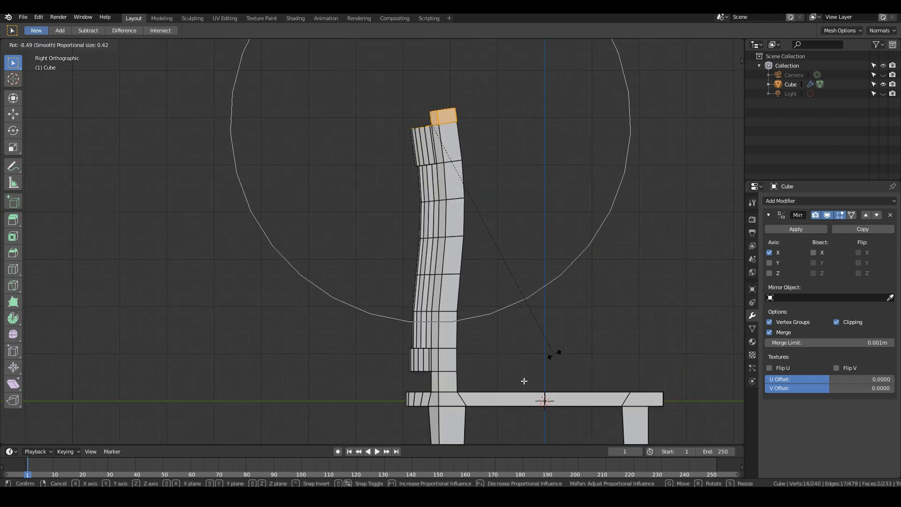
scroll(555, 354, down, 2)
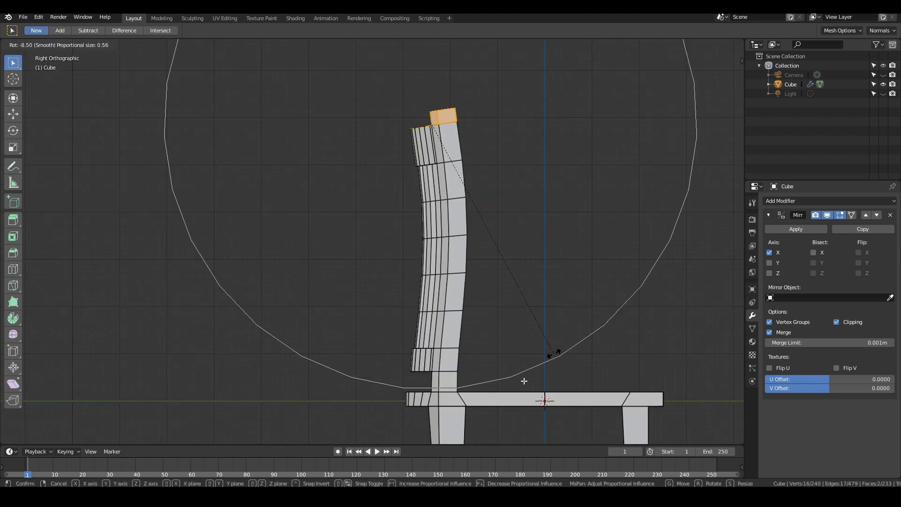
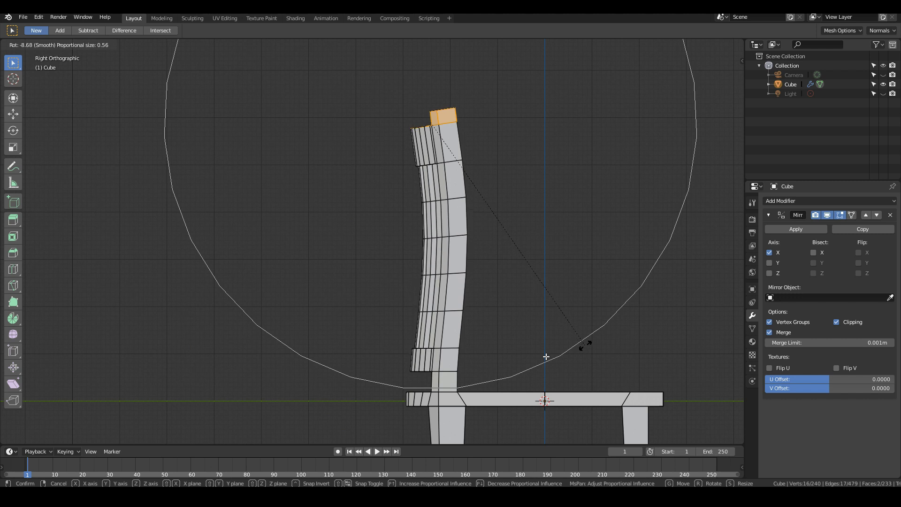
click(586, 345)
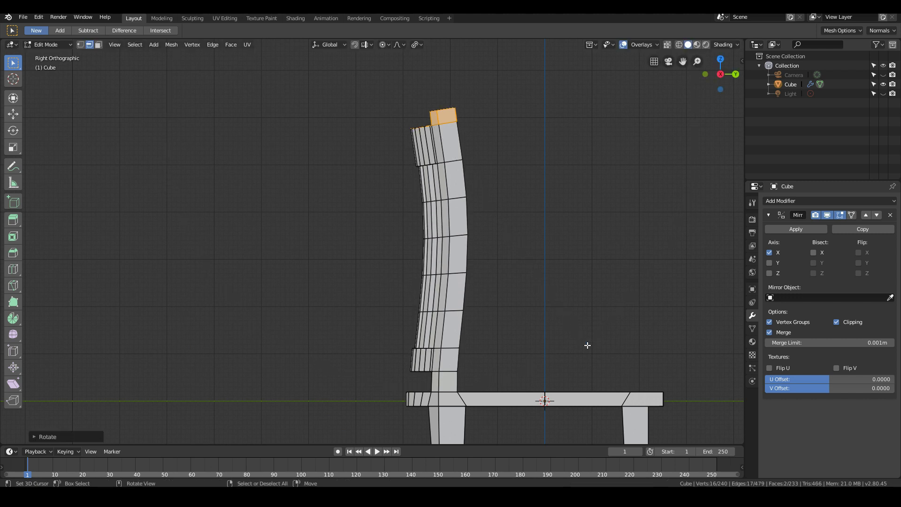
Step: Move the top of the backrest backward about -0.065 m along Y with a proportional size of 0.56
scroll(587, 344, down, 2)
middle_drag(552, 318, 346, 325)
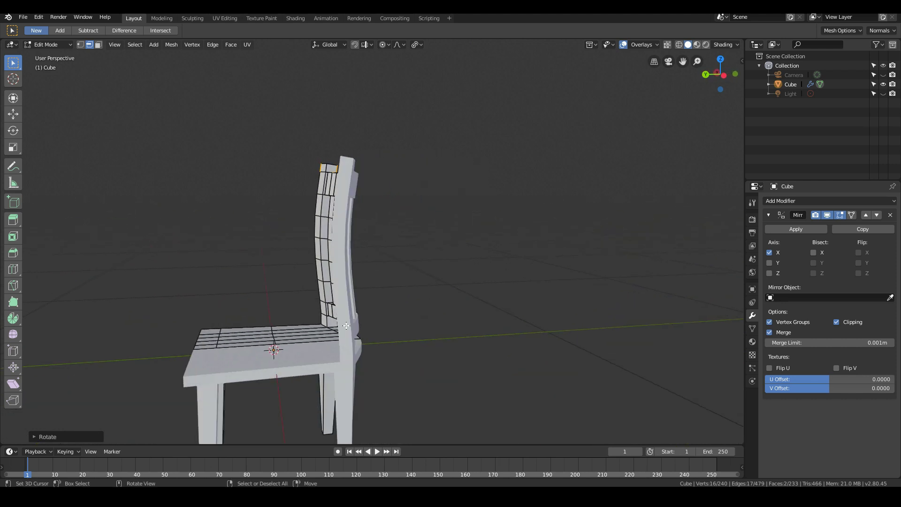
key(KP_3)
key(g)
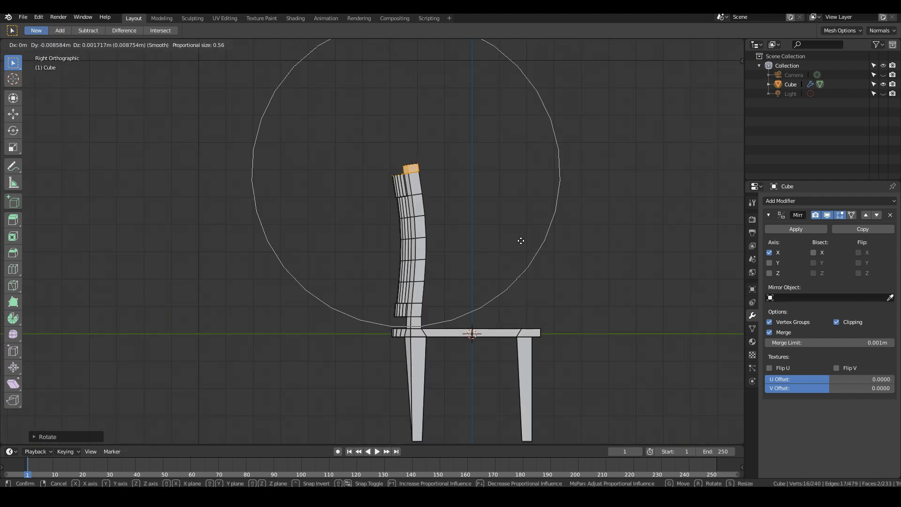
key(y)
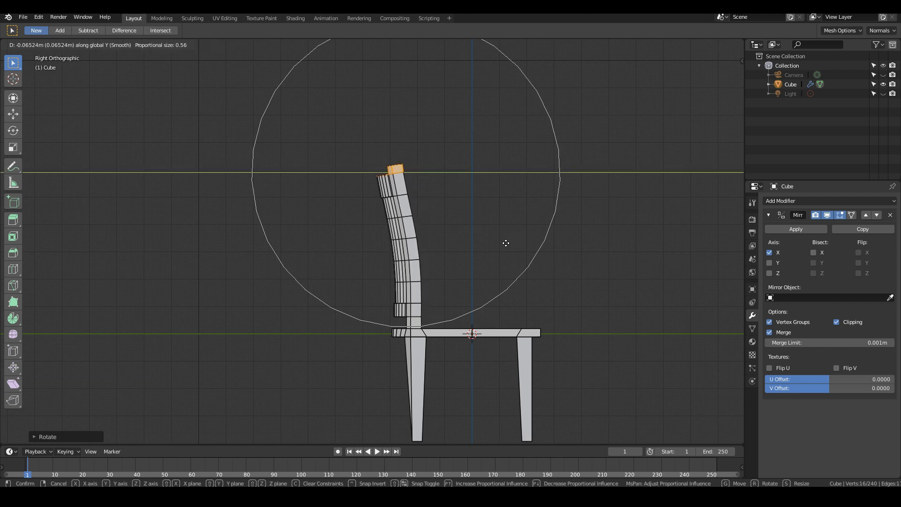
click(507, 244)
Step: Inspect the curved backrest and the whole chair in Object Mode from several angles, then return to Edit Mode
key(Tab)
middle_drag(559, 356, 393, 370)
scroll(393, 369, up, 2)
middle_drag(395, 331, 339, 366)
scroll(397, 375, up, 4)
scroll(397, 375, down, 1)
scroll(340, 365, down, 2)
key(Tab)
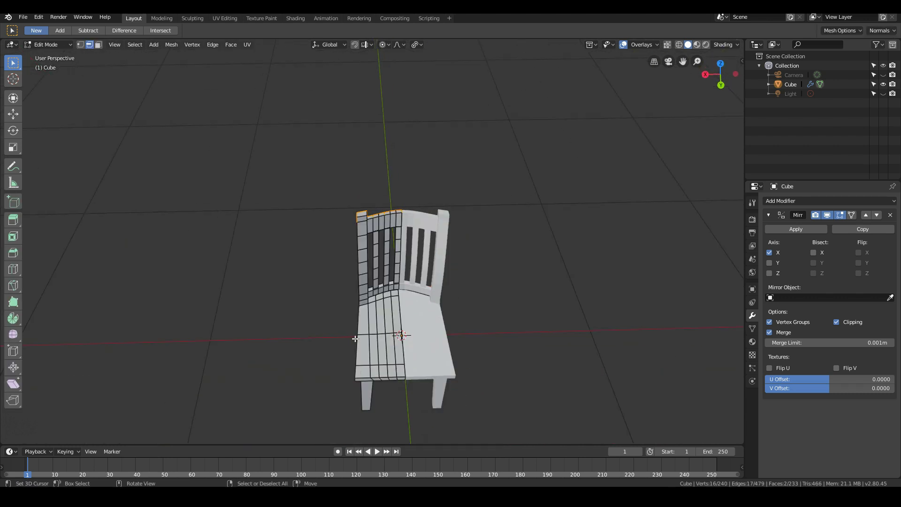
middle_drag(355, 342, 387, 384)
right_click(406, 381)
key(g)
key(y)
scroll(384, 397, up, 4)
click(384, 396)
scroll(392, 391, down, 2)
key(g)
key(x)
scroll(381, 386, up, 3)
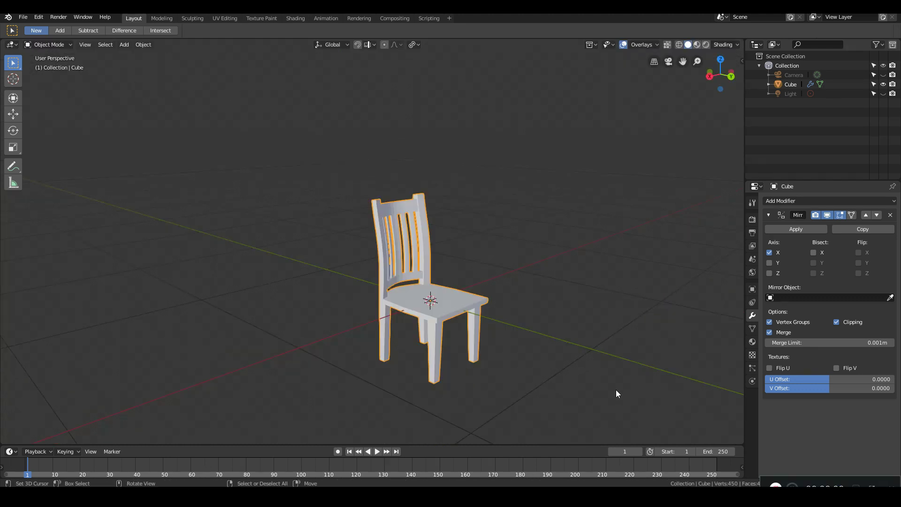
Step: Check the finished chair from the front and side and switch to the UV Editing workspace
middle_drag(615, 389, 564, 314)
scroll(564, 314, up, 2)
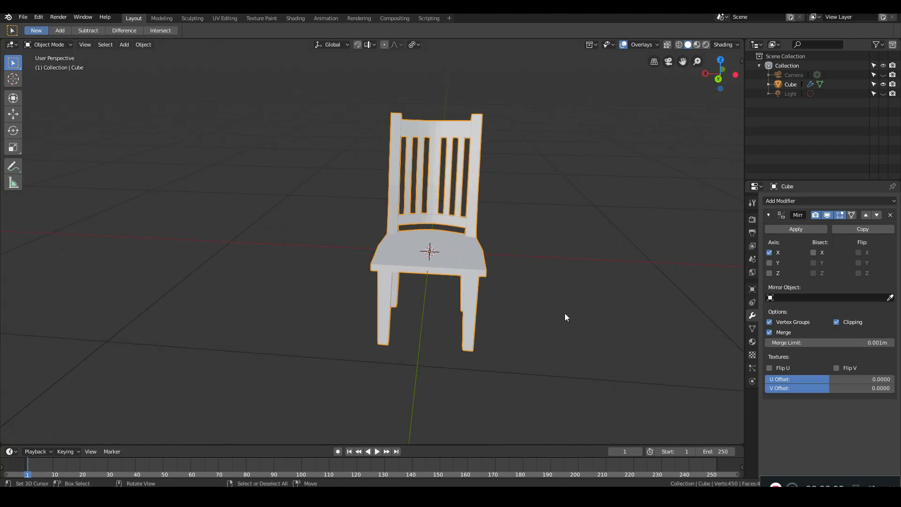
scroll(565, 314, up, 1)
middle_drag(439, 293, 359, 287)
scroll(358, 288, up, 1)
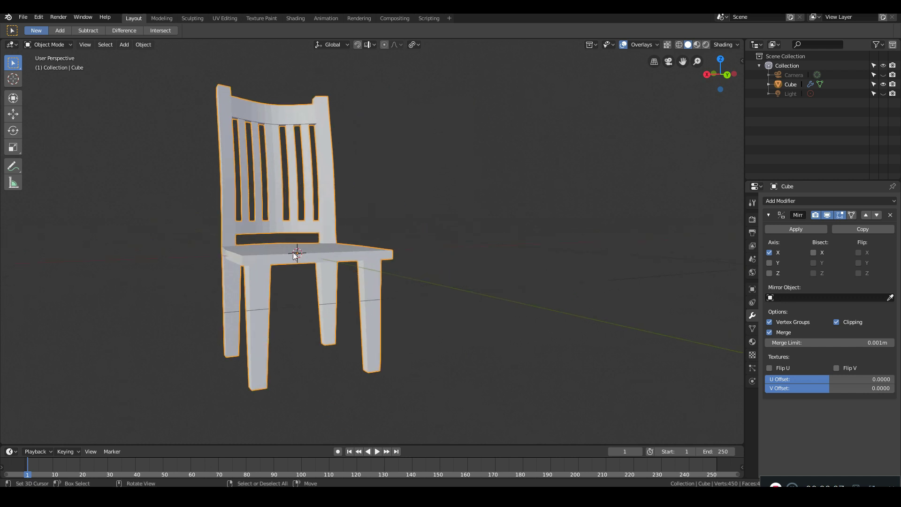
click(218, 20)
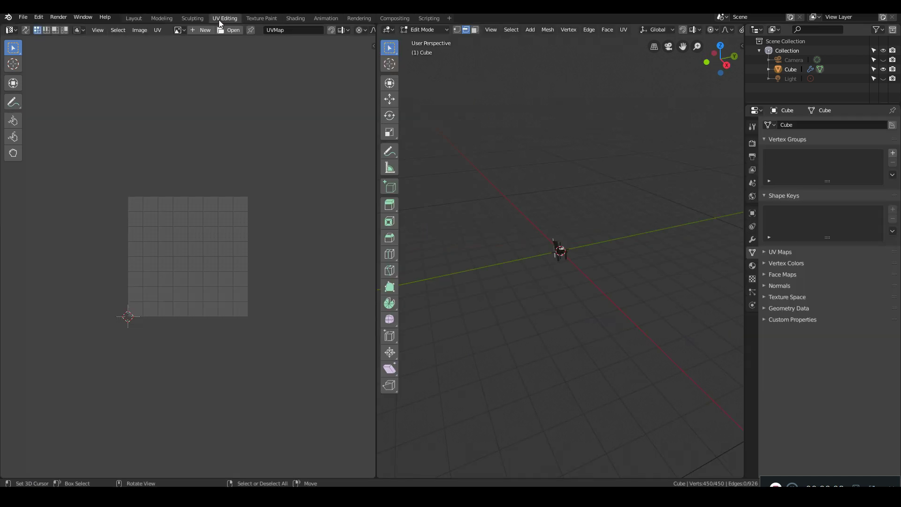
Step: Save the file and look over the chair's legs, seat underside and backrest from several angles
click(38, 18)
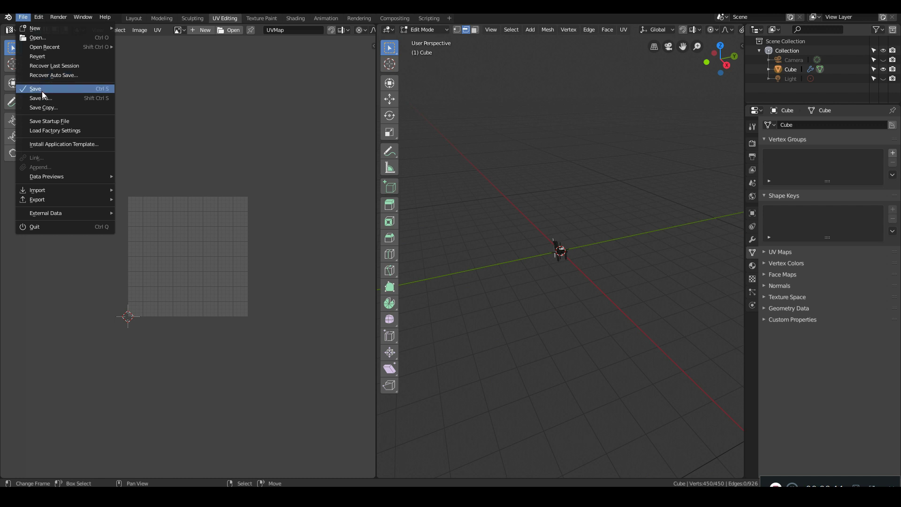
click(42, 88)
scroll(582, 328, up, 6)
middle_drag(605, 342, 470, 348)
scroll(494, 310, up, 3)
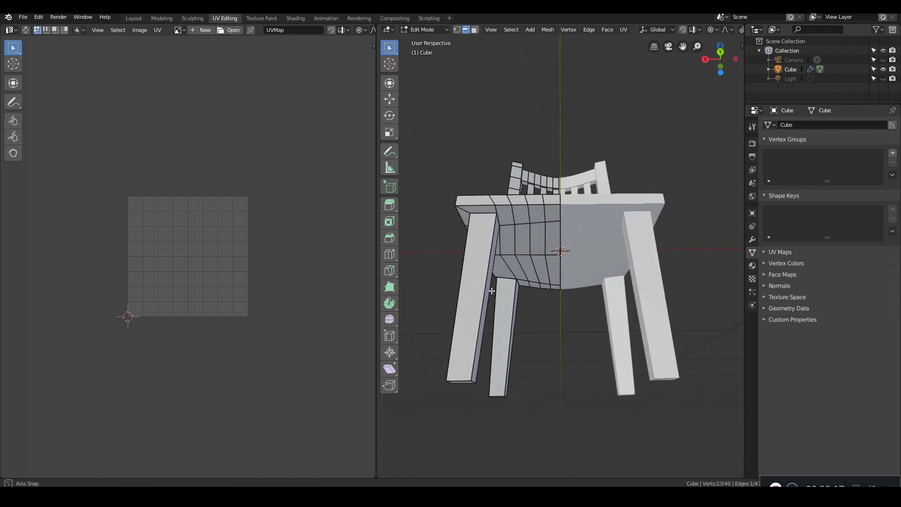
middle_drag(459, 383, 521, 375)
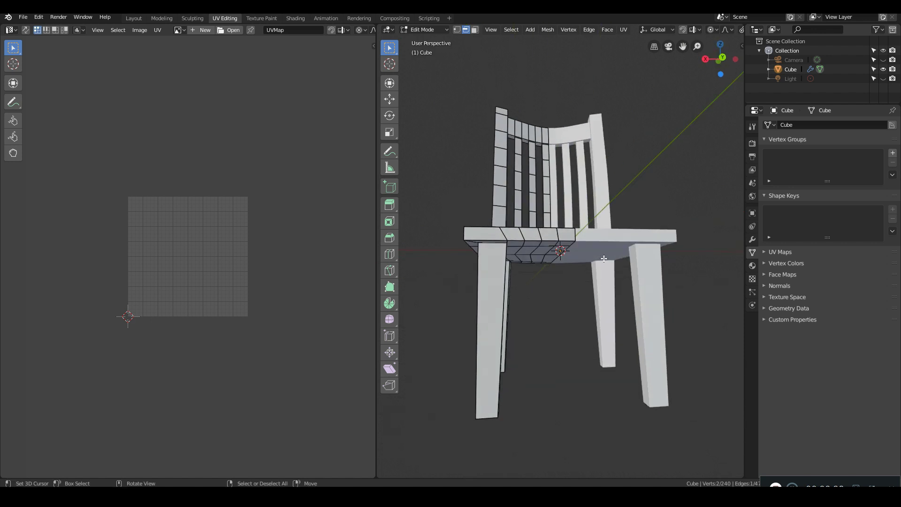
middle_drag(603, 258, 590, 281)
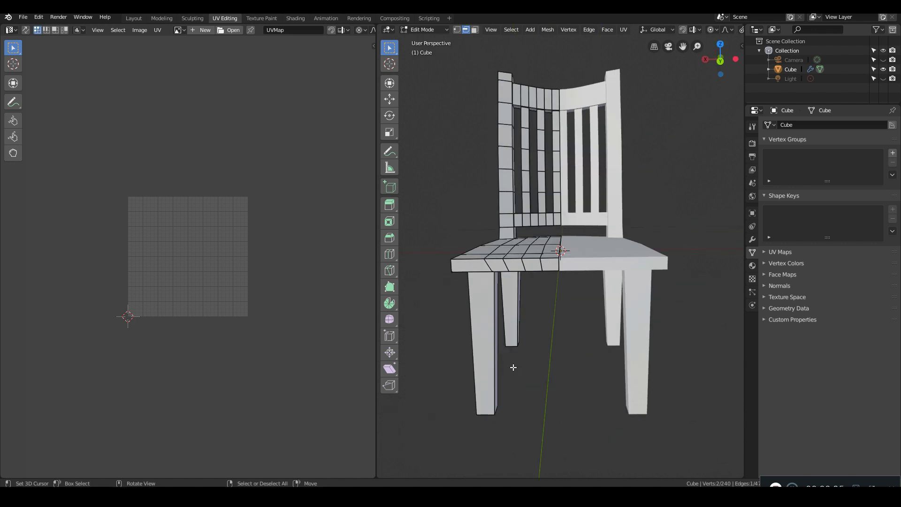
middle_drag(543, 362, 523, 329)
scroll(511, 328, up, 2)
middle_drag(424, 258, 394, 197)
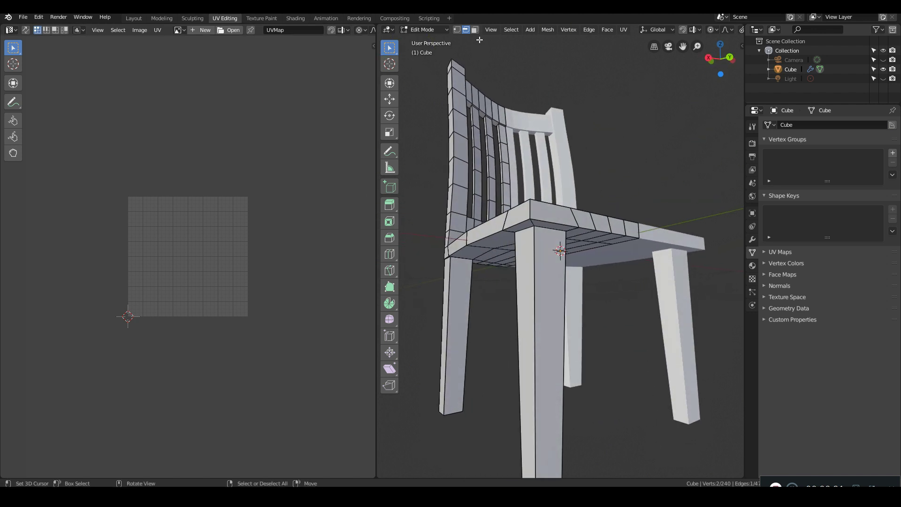
Step: Select the four edges around the top of the front leg where it meets the underside of the seat
scroll(563, 251, up, 4)
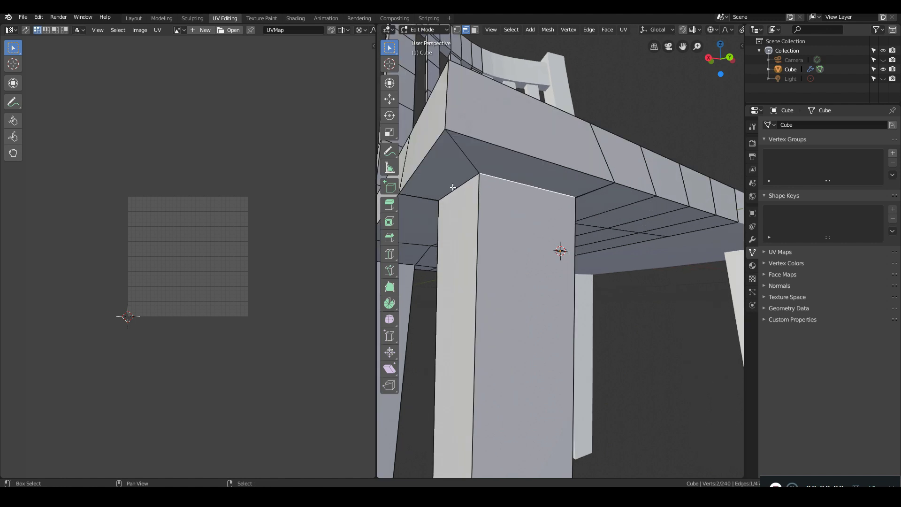
middle_drag(602, 218, 668, 263)
scroll(488, 223, down, 3)
middle_drag(569, 247, 541, 247)
scroll(499, 263, up, 2)
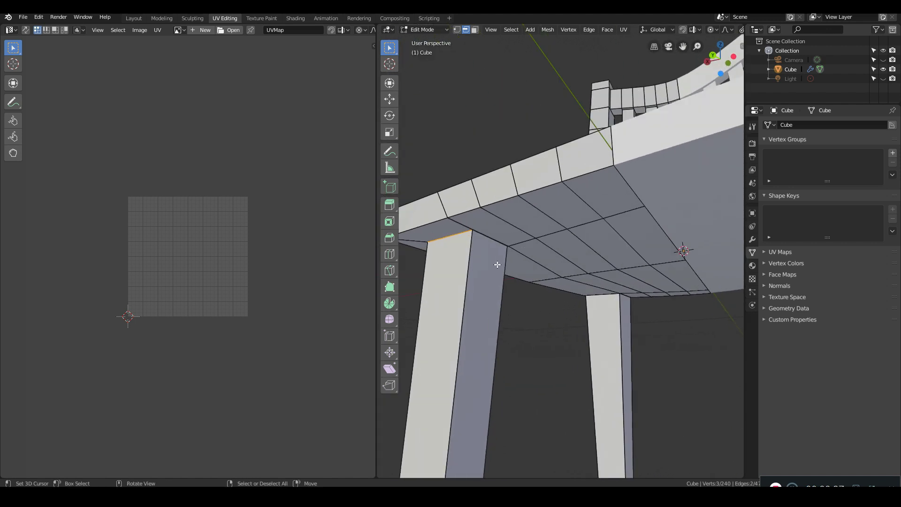
shift+right_click(452, 231)
scroll(453, 231, up, 1)
middle_drag(452, 231, 504, 190)
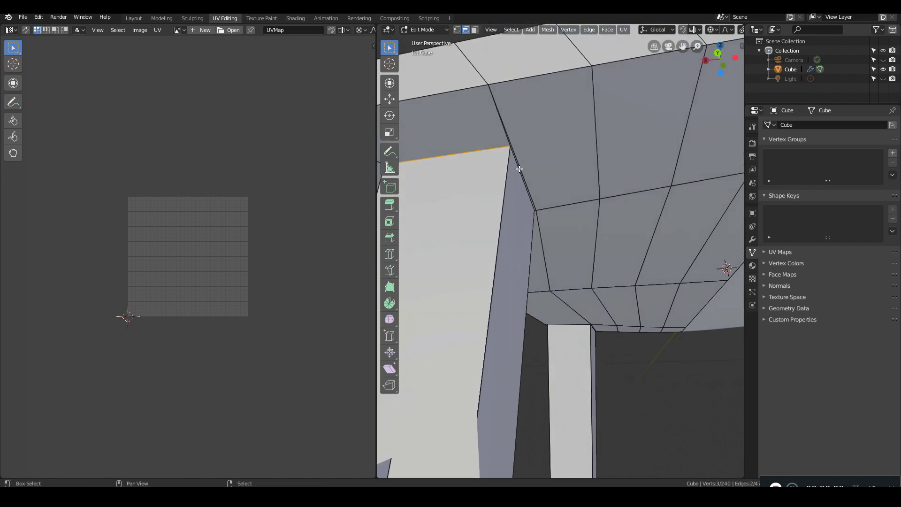
middle_drag(546, 219, 599, 354)
scroll(437, 299, down, 5)
key(g)
key(Escape)
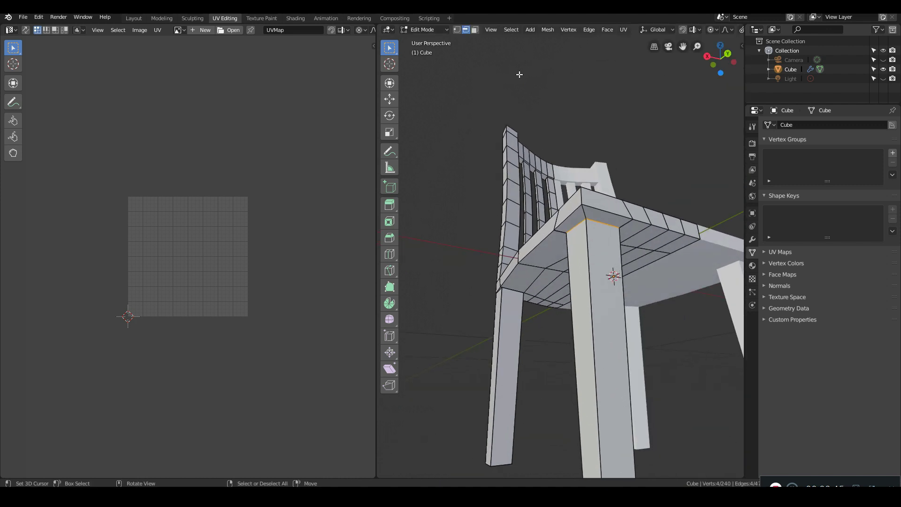
Step: Disable proportional editing while keeping the front leg's top edges selected
scroll(691, 30, down, 3)
click(656, 30)
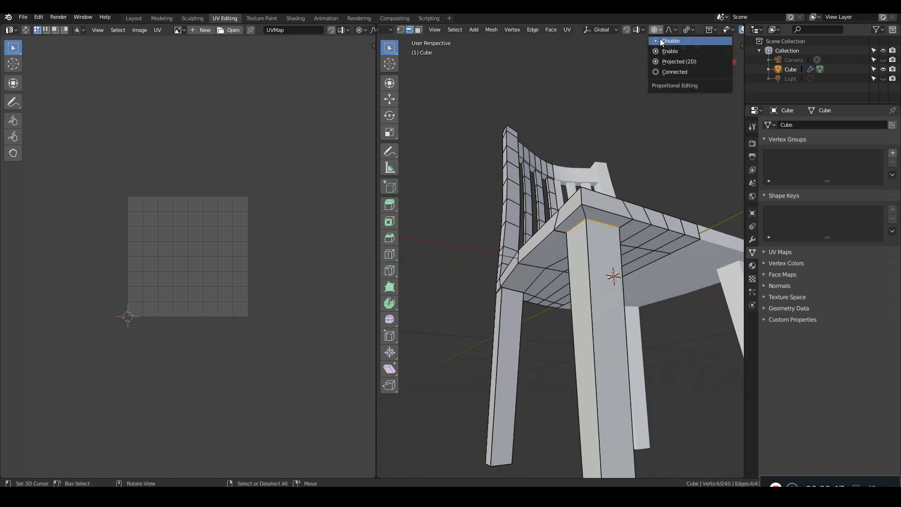
click(661, 41)
scroll(609, 253, up, 4)
key(g)
key(Escape)
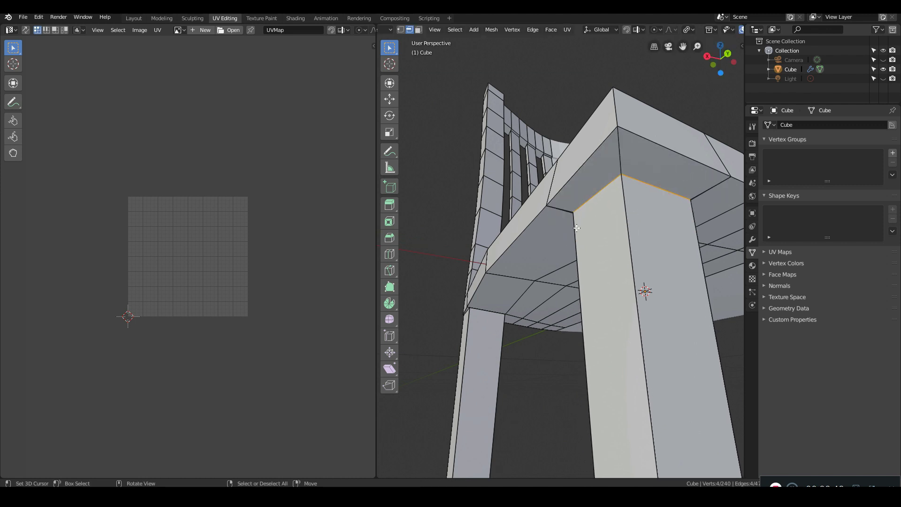
Step: Mark the selected edge loop at the top of the front leg as a seam
middle_drag(577, 225, 520, 290)
scroll(685, 258, down, 5)
key(ctrl+e)
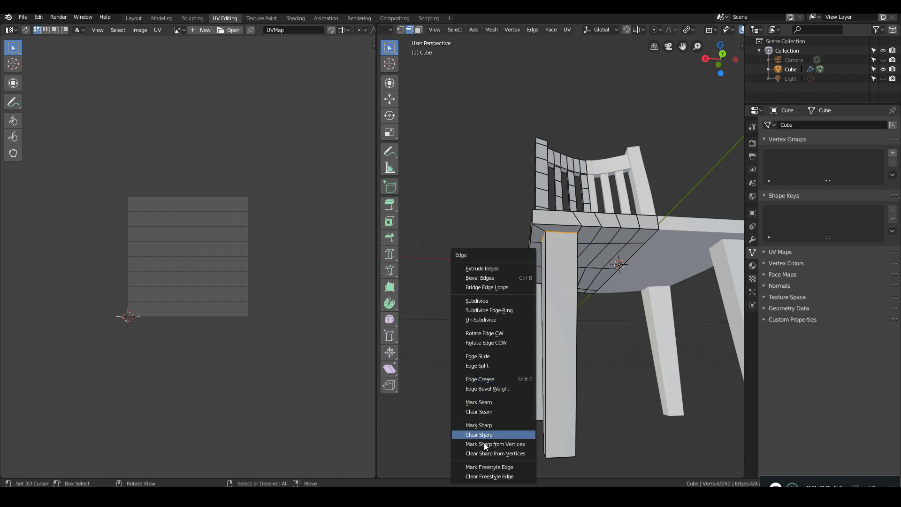
click(489, 402)
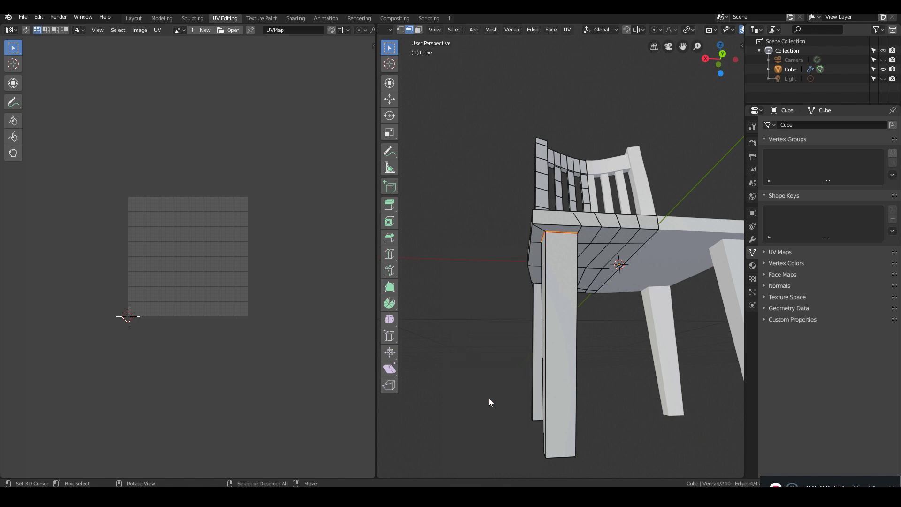
Step: Mark seams on the front leg's four bottom edges and one of its vertical corner edges
middle_drag(443, 251, 557, 240)
middle_drag(483, 243, 511, 252)
scroll(511, 252, up, 8)
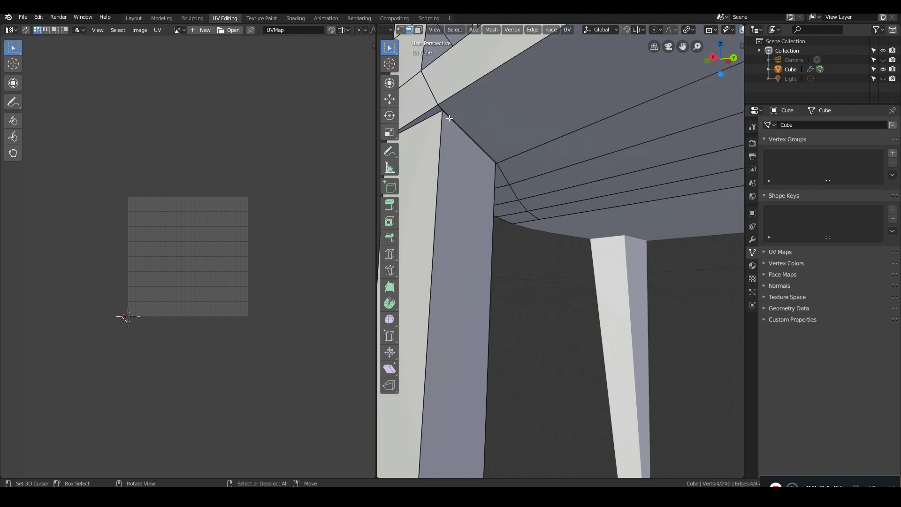
scroll(449, 118, down, 8)
middle_drag(583, 246, 607, 233)
scroll(620, 277, up, 2)
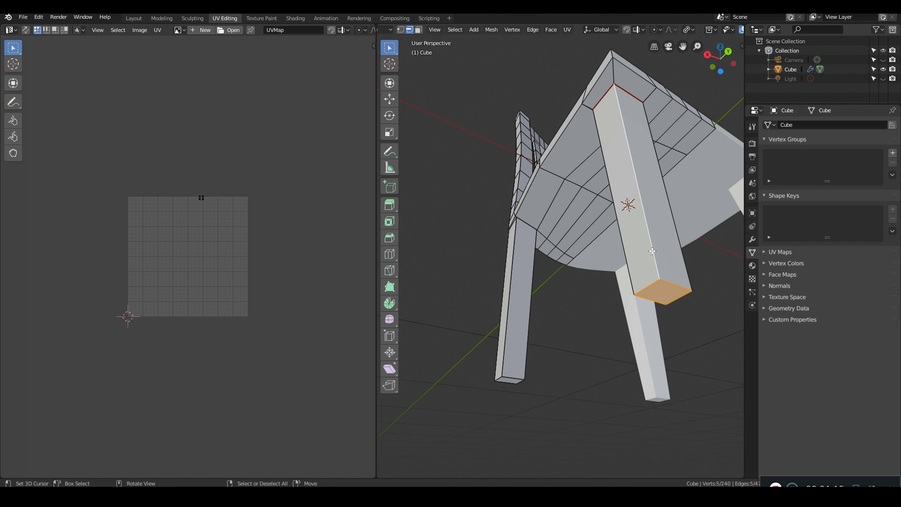
right_click(652, 251)
click(619, 306)
Step: Mark seams on the rear leg's bottom edges and its inner vertical corner edge
scroll(619, 306, down, 3)
middle_drag(620, 305, 537, 319)
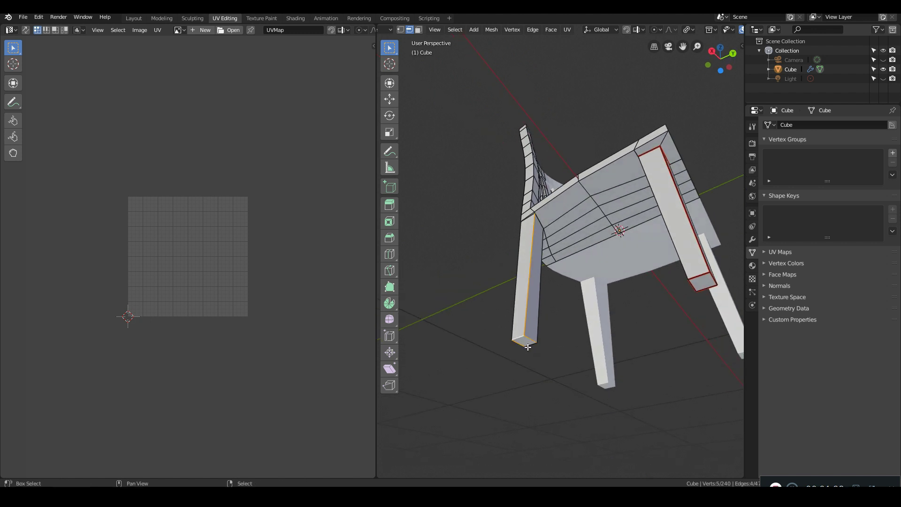
right_click(528, 344)
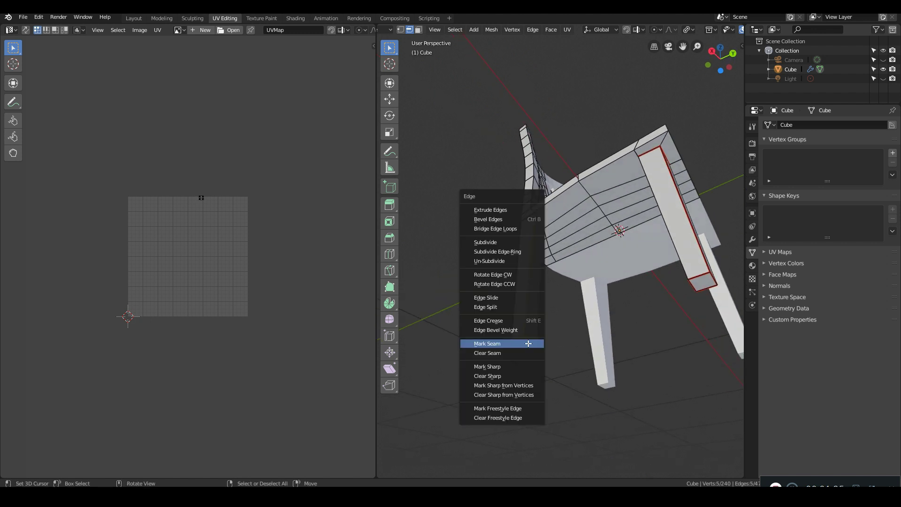
click(498, 342)
Step: Mark a seam on the four edges where the top of the rear leg meets the seat
middle_drag(557, 221, 567, 231)
scroll(566, 230, up, 6)
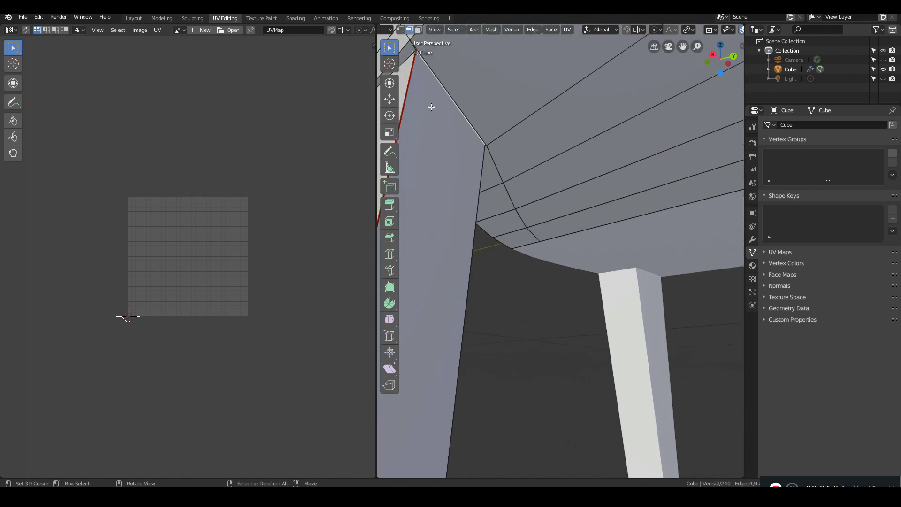
middle_drag(432, 107, 712, 181)
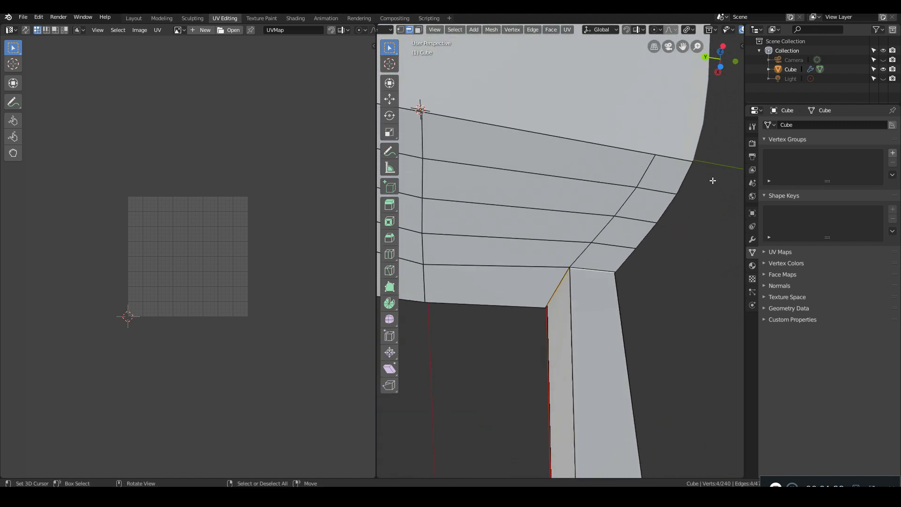
key(ctrl+e)
click(589, 254)
Step: Mark seams along the seat's lower outer edges at the front, side and back, plus its vertical front and rear corner edges
scroll(590, 254, down, 5)
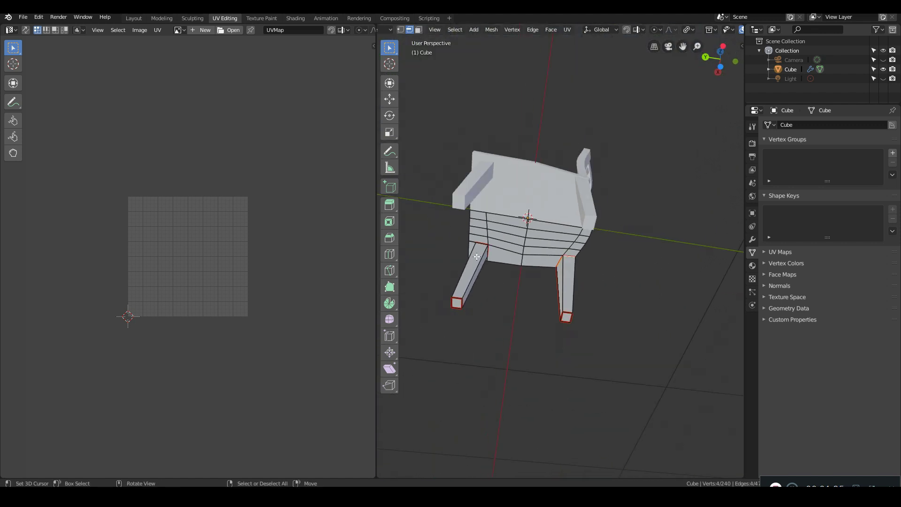
middle_drag(476, 257, 594, 346)
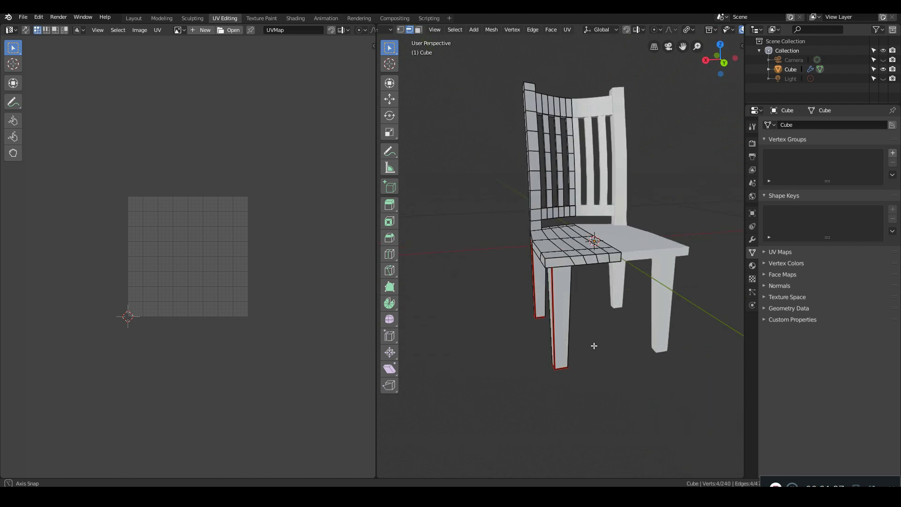
scroll(603, 346, up, 5)
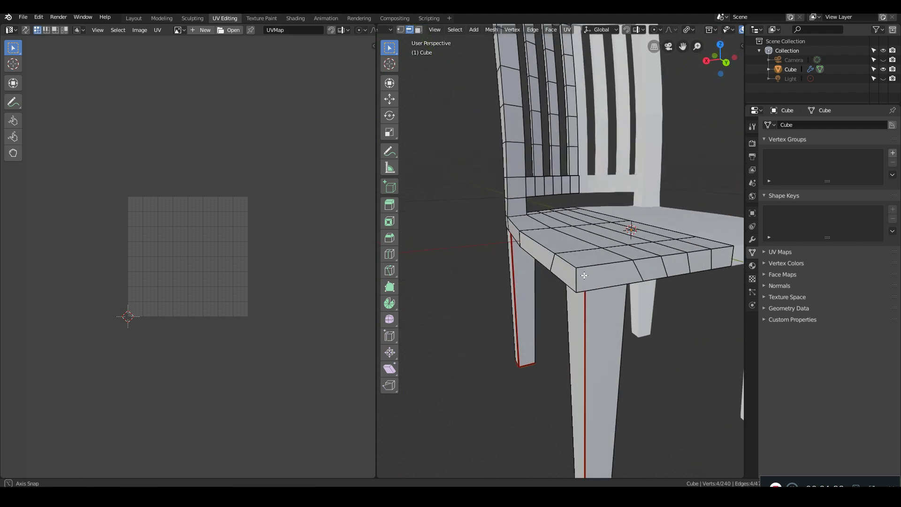
middle_drag(583, 276, 579, 256)
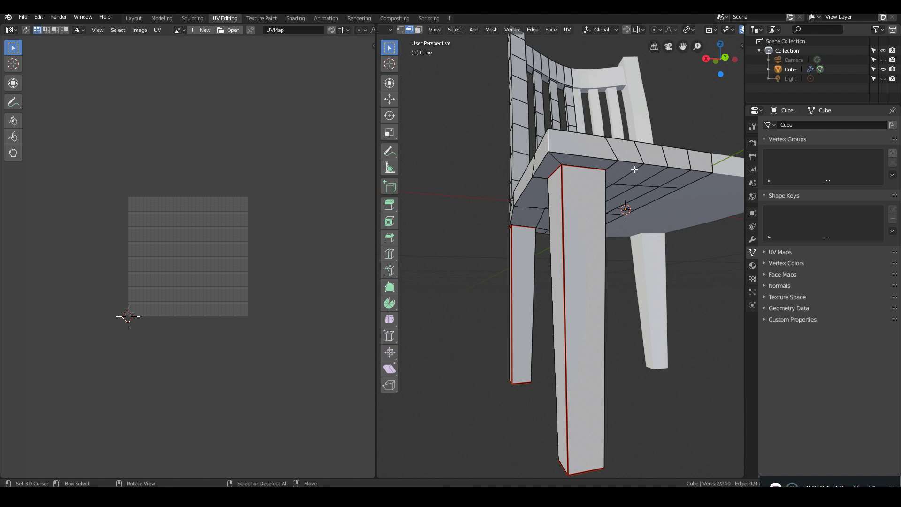
middle_drag(660, 166, 636, 164)
scroll(637, 164, down, 2)
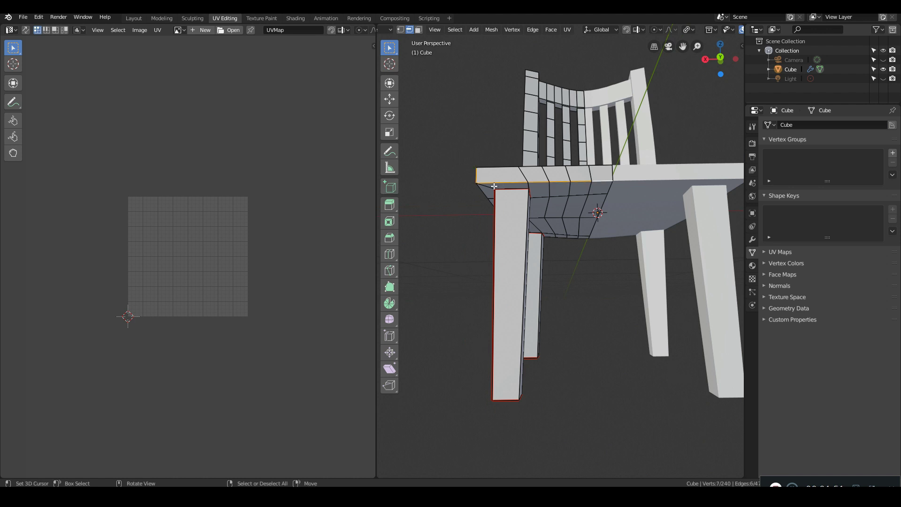
middle_drag(495, 186, 645, 190)
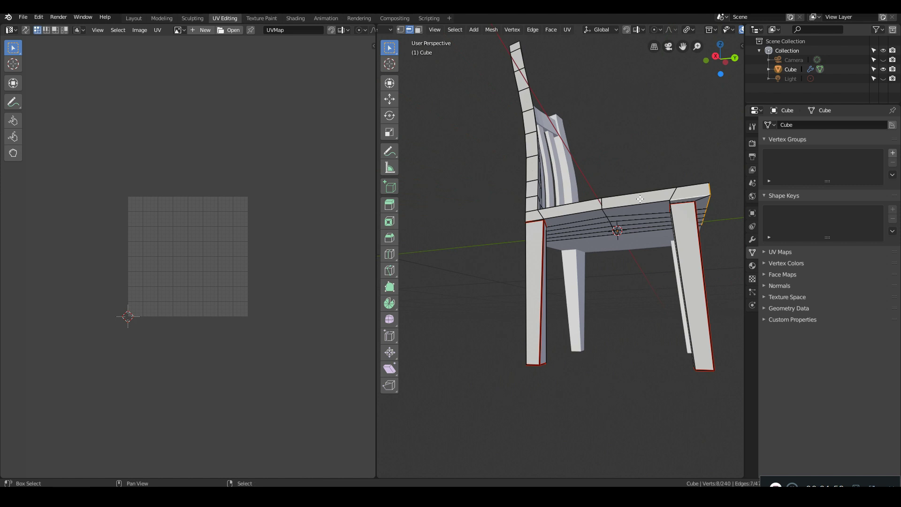
shift+click(580, 209)
middle_drag(580, 209, 621, 210)
scroll(557, 212, up, 4)
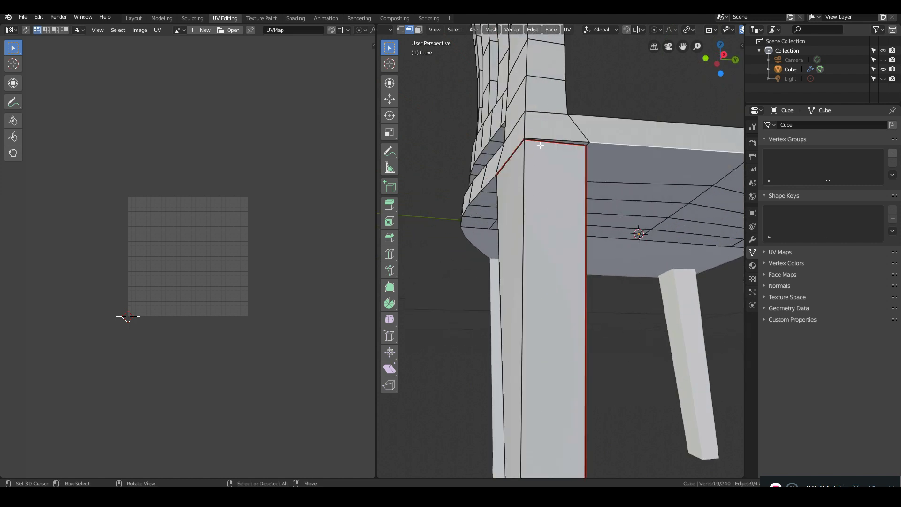
middle_drag(558, 136, 538, 160)
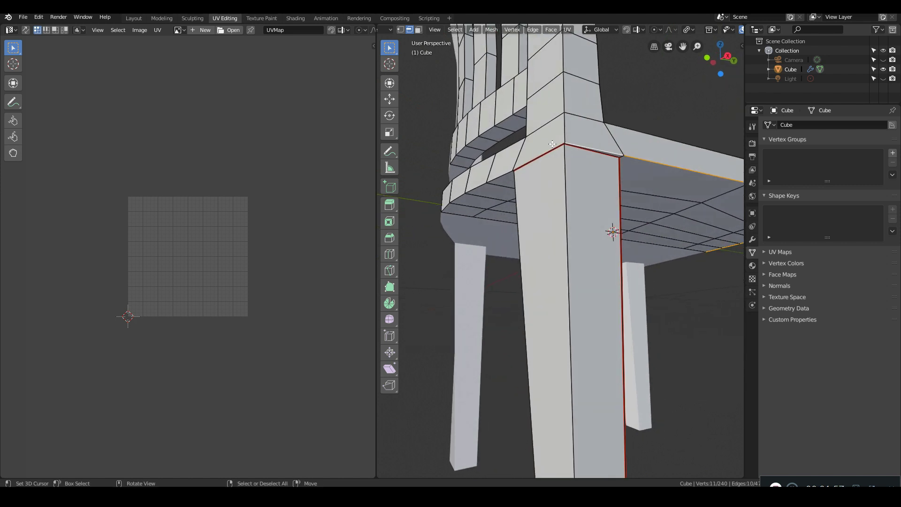
middle_drag(566, 127, 601, 184)
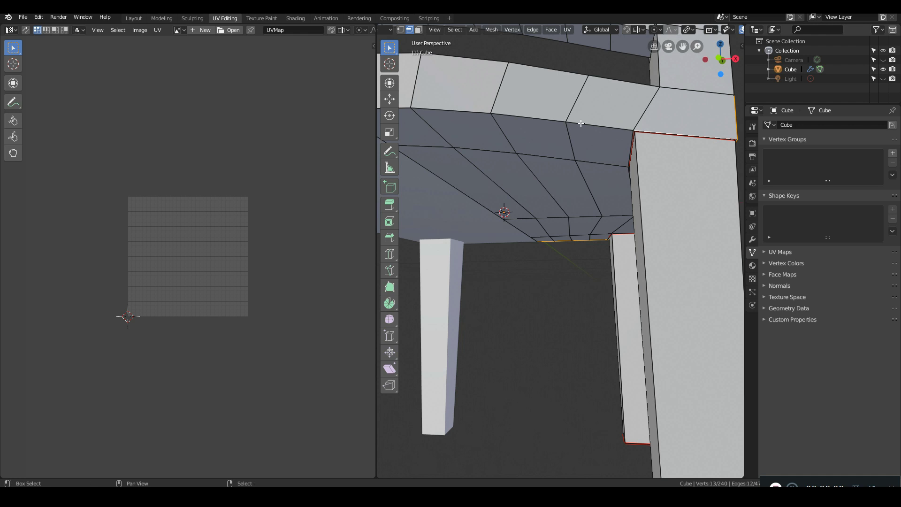
scroll(452, 109, down, 3)
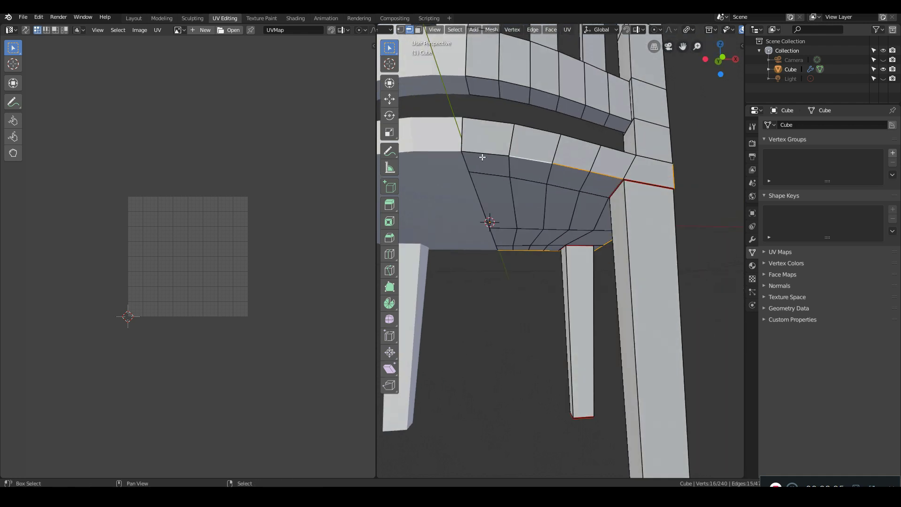
scroll(481, 157, down, 4)
middle_drag(565, 205, 449, 253)
right_click(587, 225)
click(587, 225)
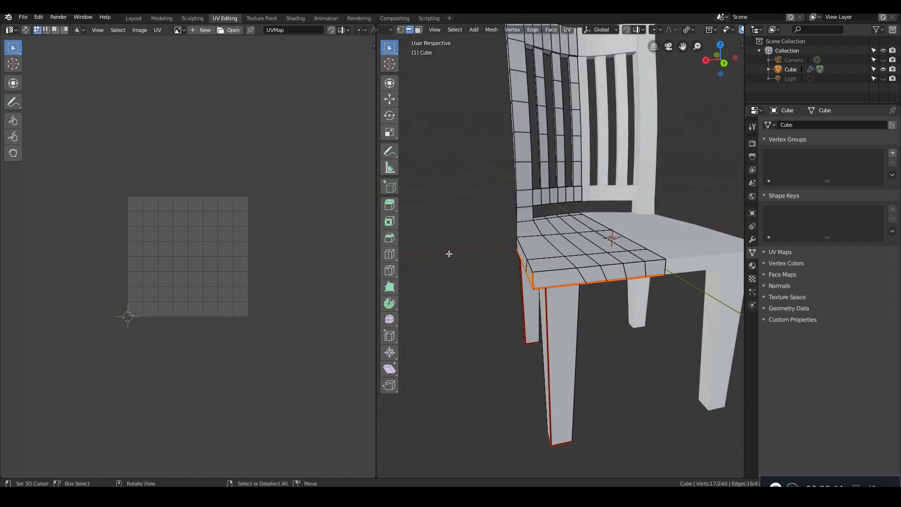
Step: Mark a seam on the four edges where the base of the backrest post meets the seat
middle_drag(534, 217, 547, 230)
scroll(547, 230, up, 6)
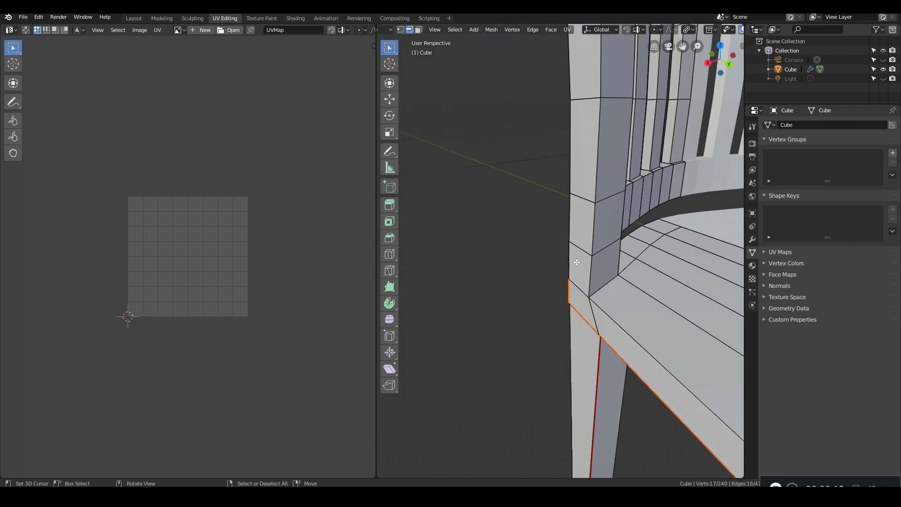
click(595, 286)
middle_drag(581, 287, 537, 306)
scroll(629, 269, up, 2)
shift+click(624, 258)
scroll(501, 273, down, 8)
key(ctrl+e)
click(504, 276)
scroll(538, 277, up, 4)
scroll(537, 305, up, 3)
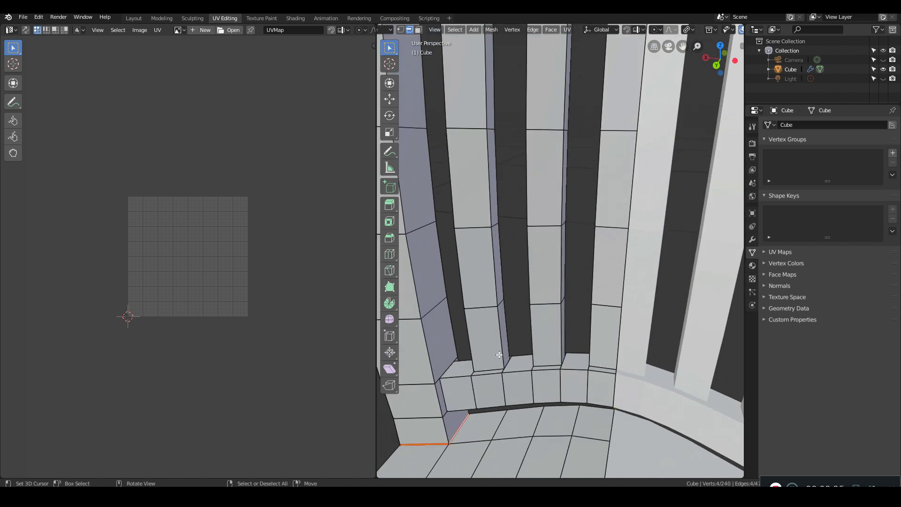
shift+right_click(489, 203)
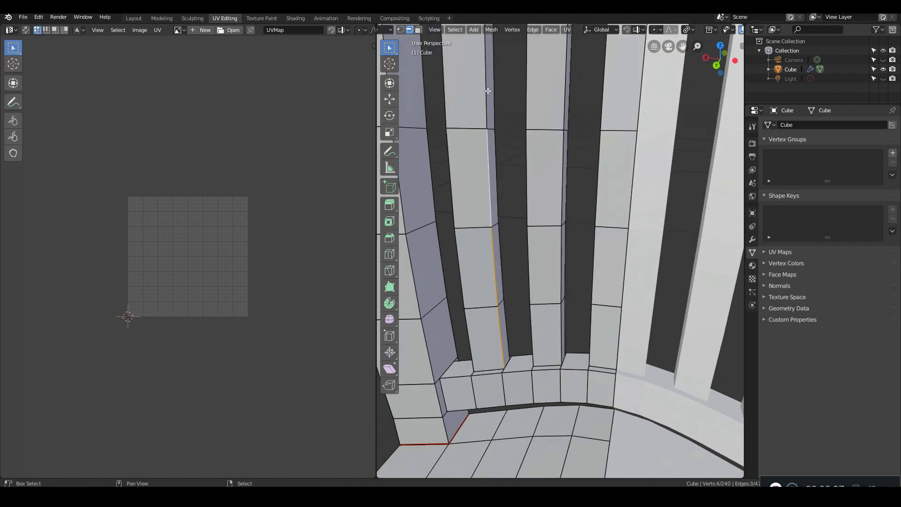
shift+right_click(486, 89)
shift+right_click(569, 109)
shift+right_click(564, 178)
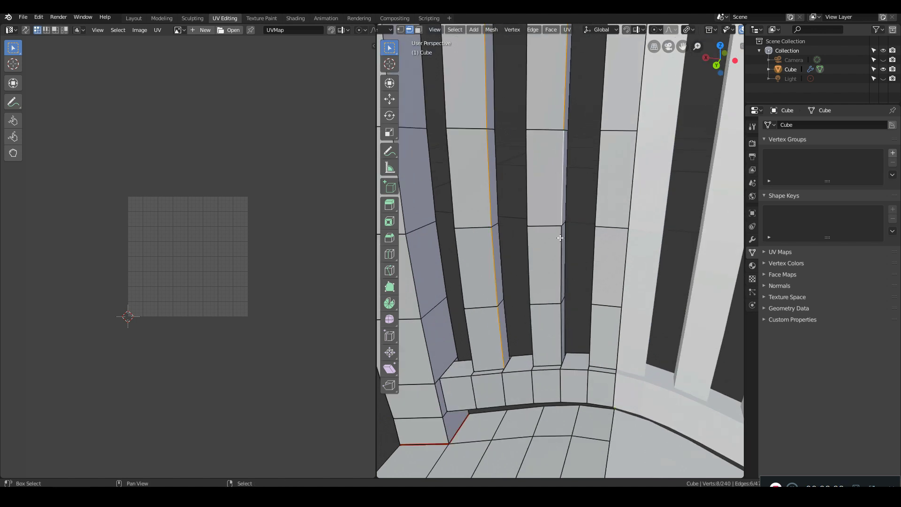
shift+right_click(562, 265)
shift+right_click(561, 334)
shift+right_click(498, 370)
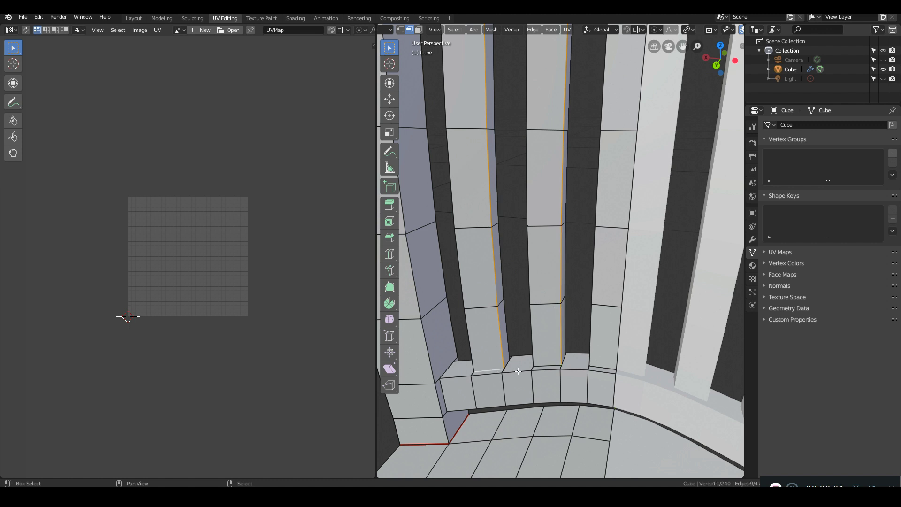
shift+right_click(506, 365)
shift+right_click(507, 364)
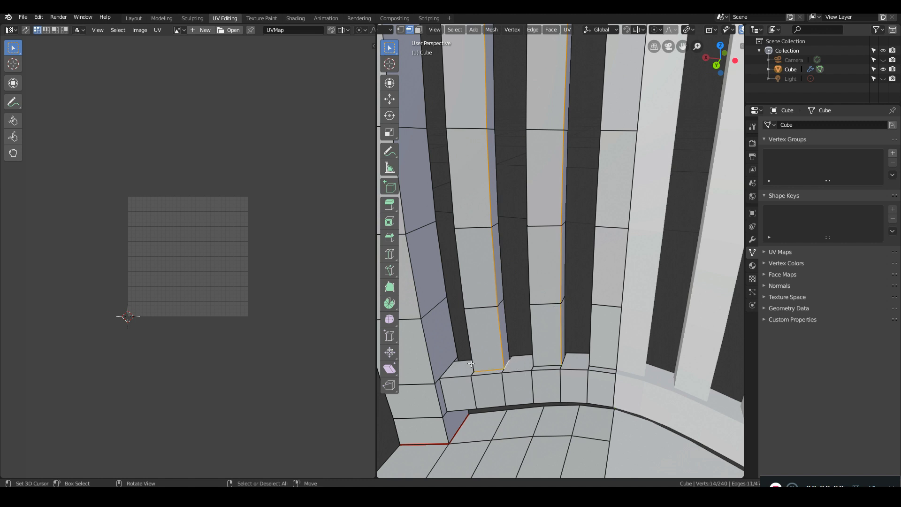
middle_drag(472, 364, 533, 332)
shift+right_click(553, 383)
key(ctrl+z)
scroll(587, 320, up, 4)
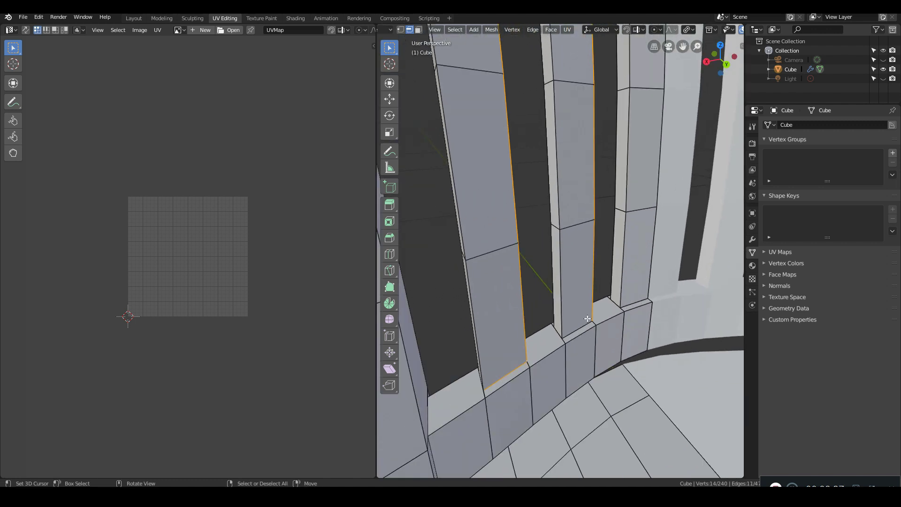
scroll(588, 334, down, 6)
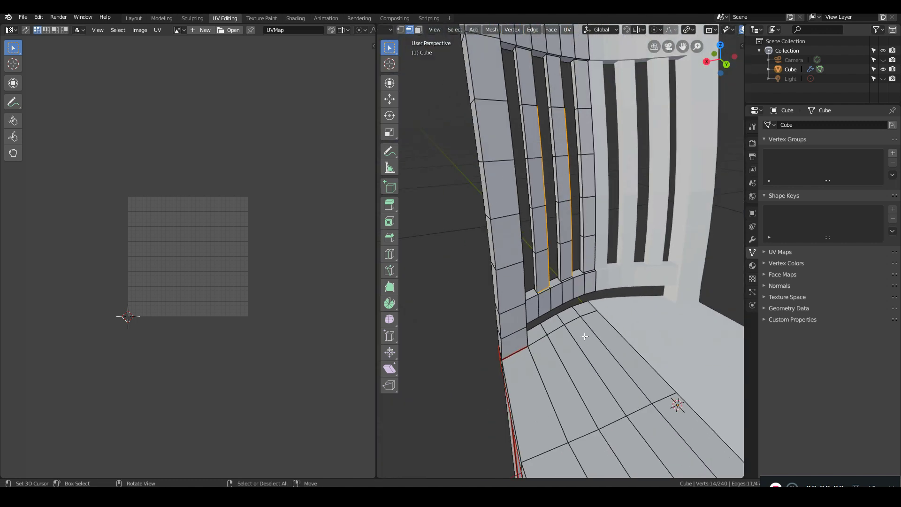
scroll(578, 333, down, 3)
middle_drag(564, 304, 522, 292)
scroll(522, 292, up, 2)
key(a)
key(a)
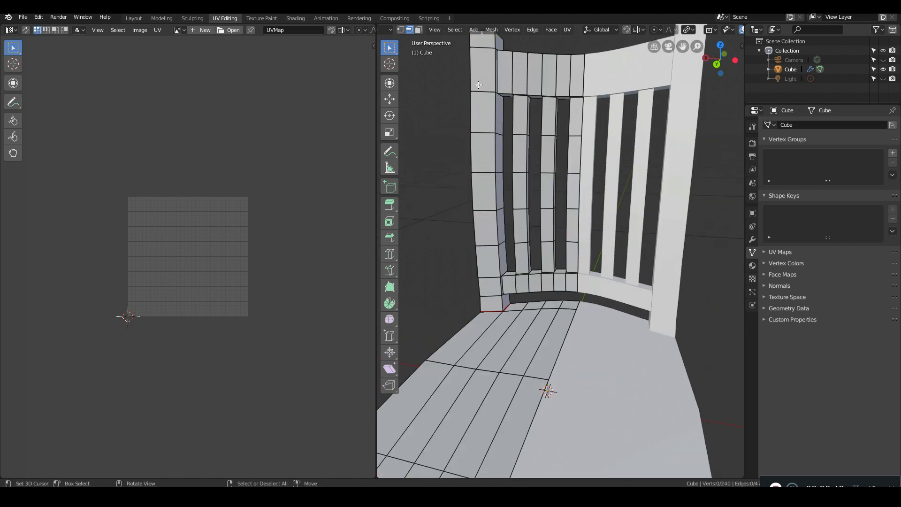
Step: Select the entire half-chair mesh and unwrap it along the marked seams
scroll(479, 85, down, 3)
middle_drag(527, 185, 505, 193)
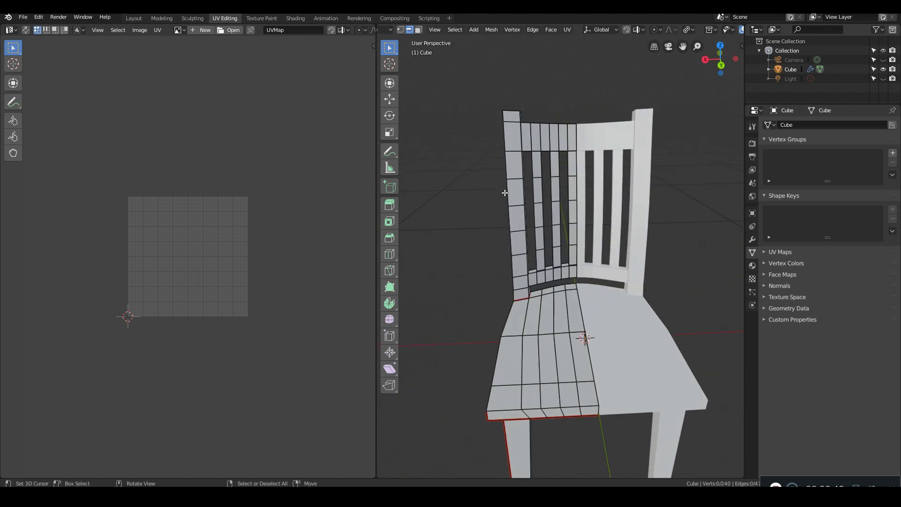
key(KP_1)
middle_drag(665, 270, 477, 280)
scroll(476, 280, down, 4)
key(a)
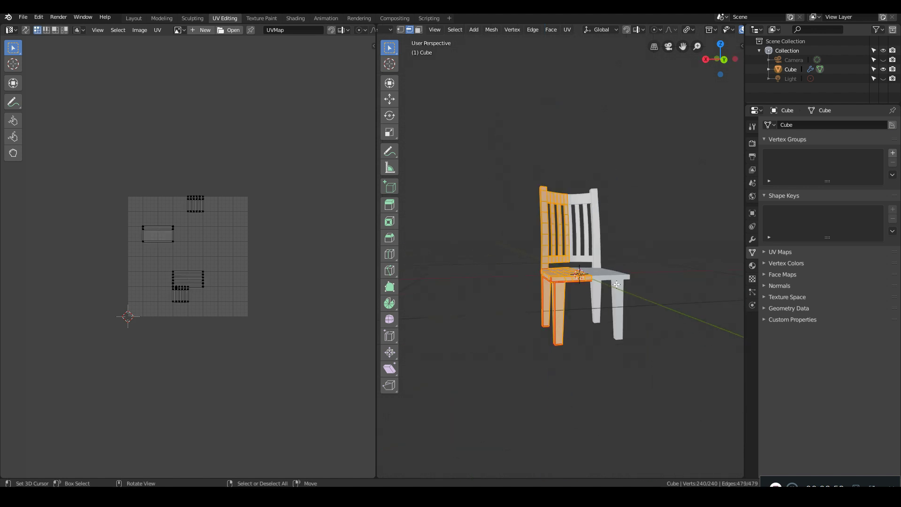
key(u)
click(616, 284)
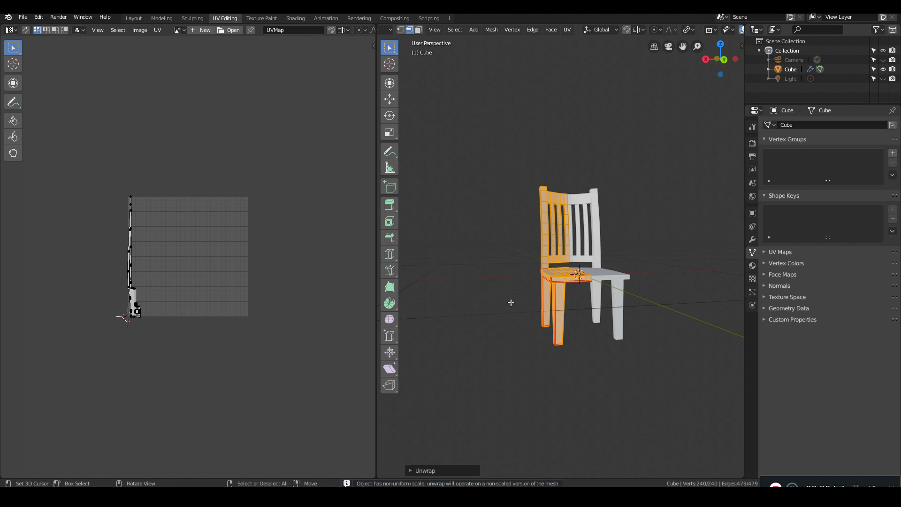
scroll(131, 287, up, 2)
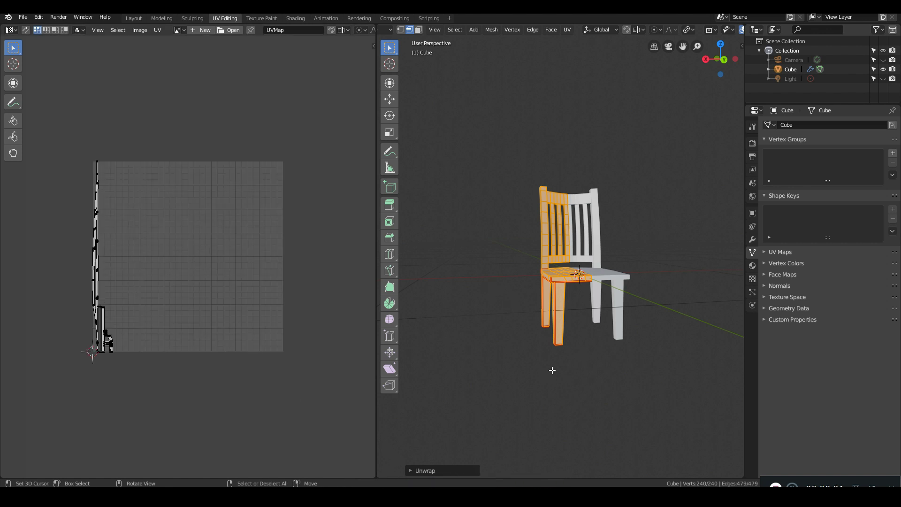
key(u)
click(505, 357)
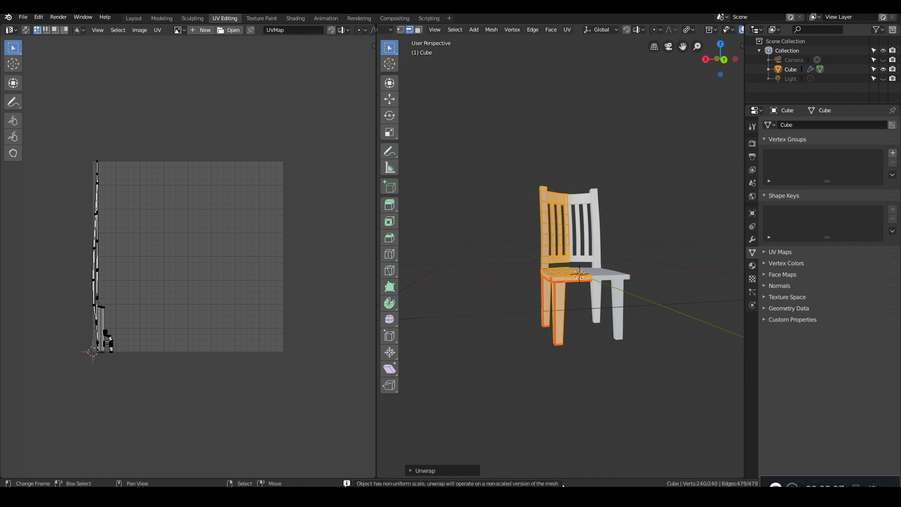
Step: Leave Edit Mode and apply the chair object's scale
key(Tab)
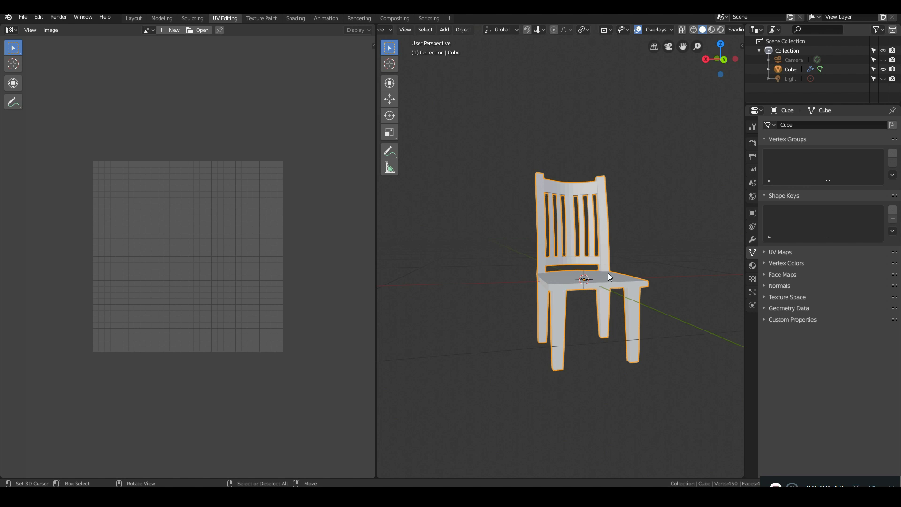
click(742, 47)
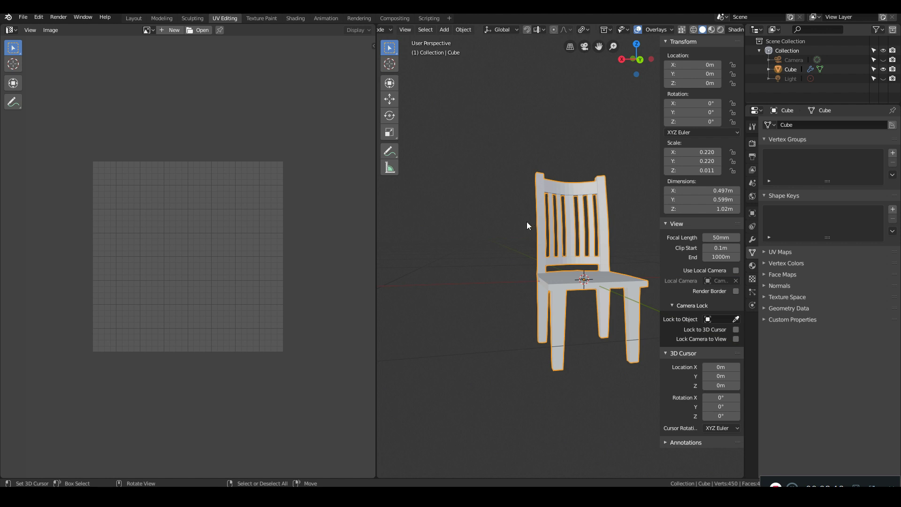
key(ctrl+a)
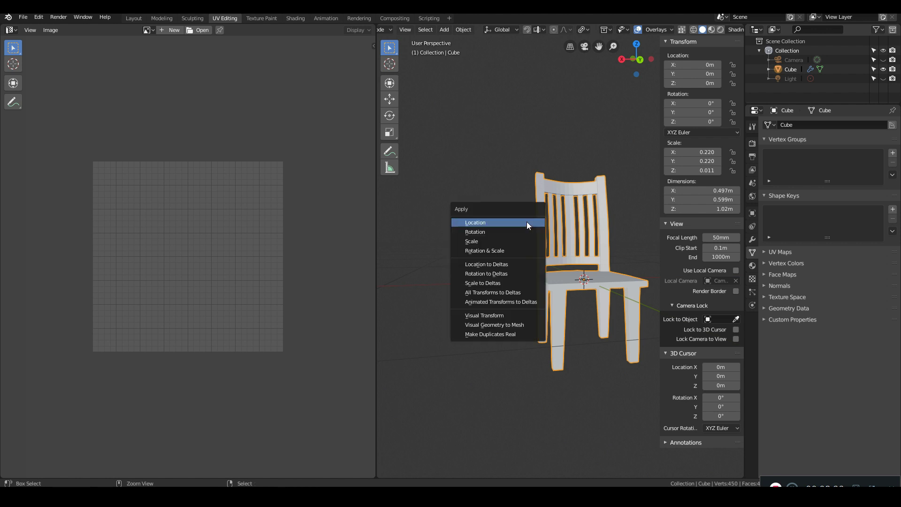
click(503, 238)
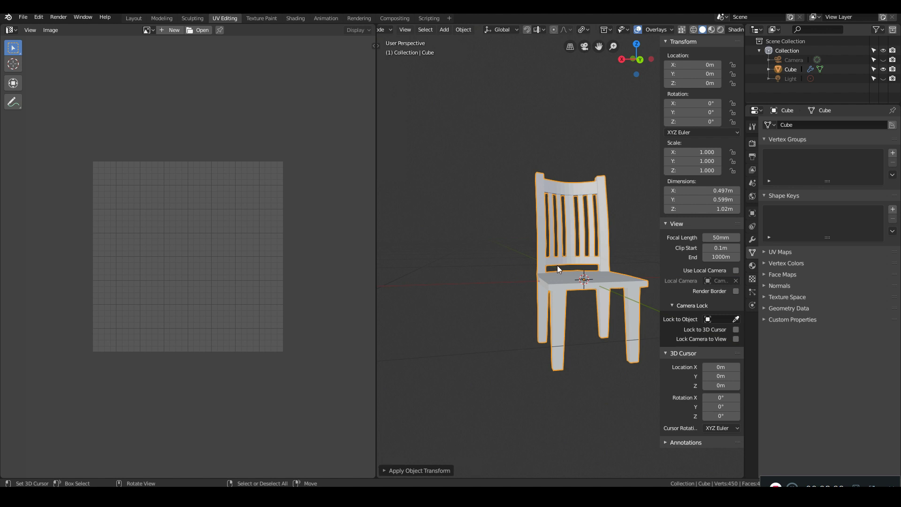
key(n)
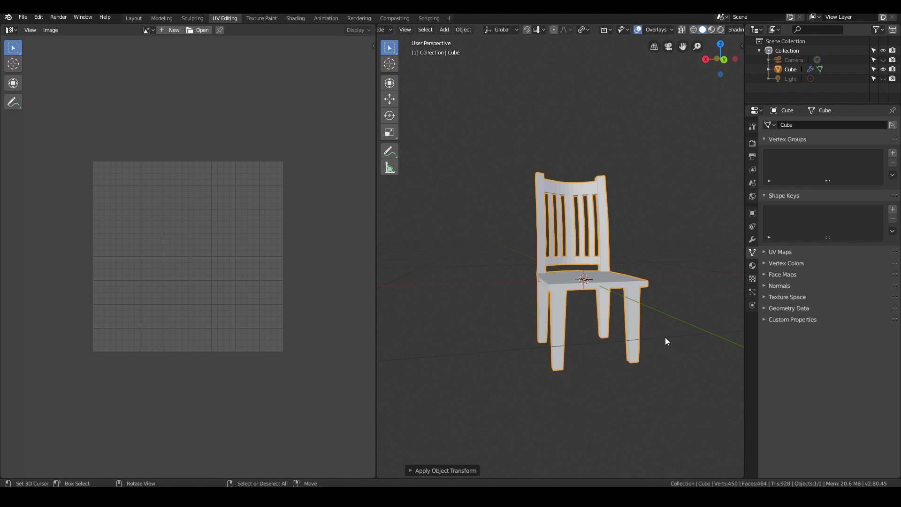
Step: Return to Edit Mode and unwrap the half-chair mesh again with the applied scale
key(Tab)
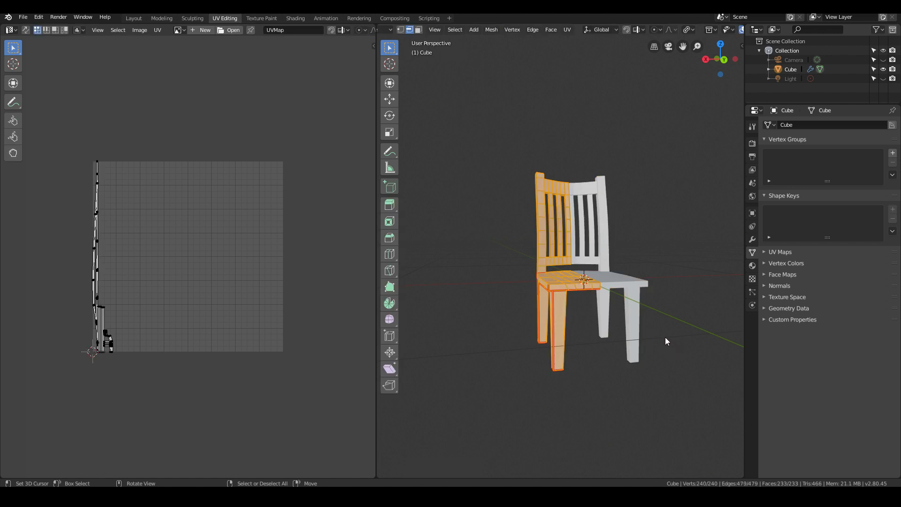
key(u)
click(666, 338)
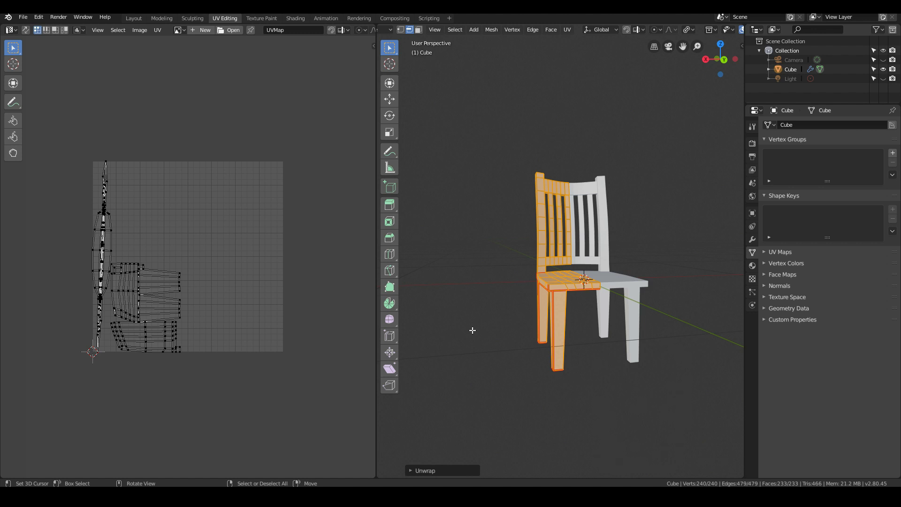
scroll(75, 331, up, 2)
scroll(75, 332, down, 1)
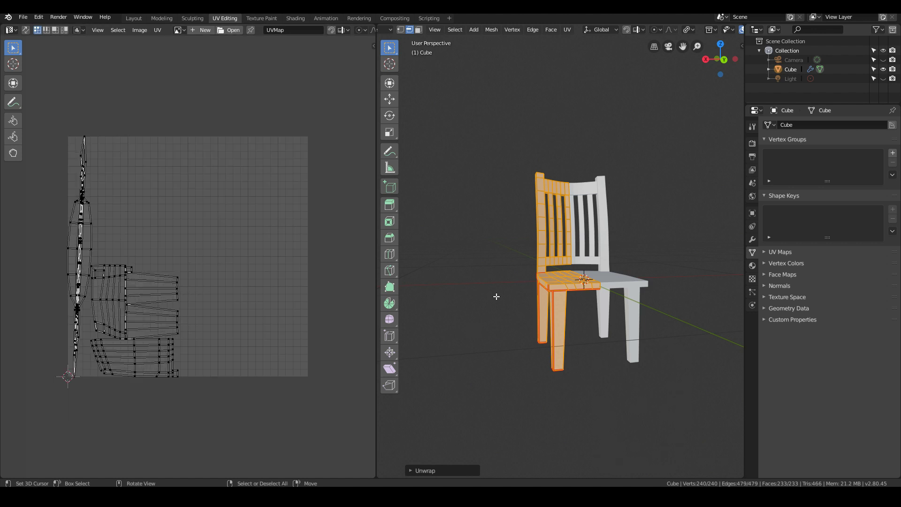
Step: Apply the chair's Mirror modifier in Object Mode
key(Tab)
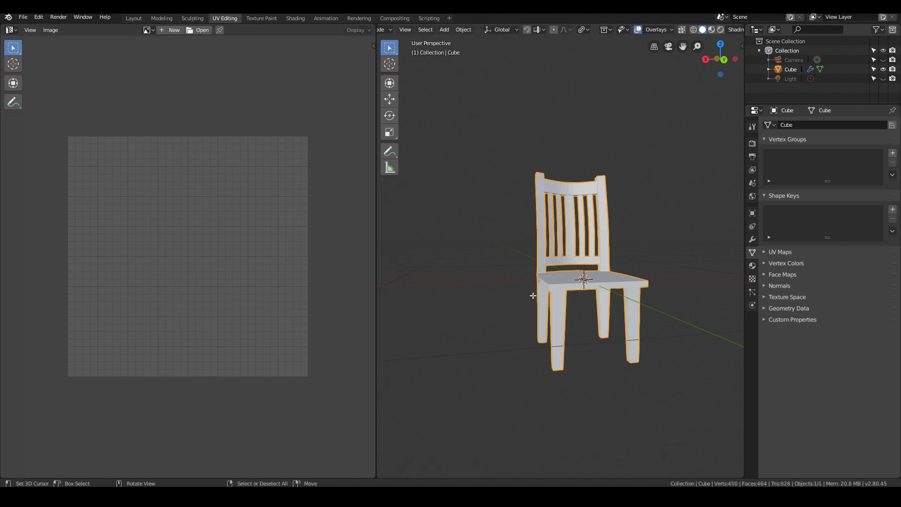
click(754, 242)
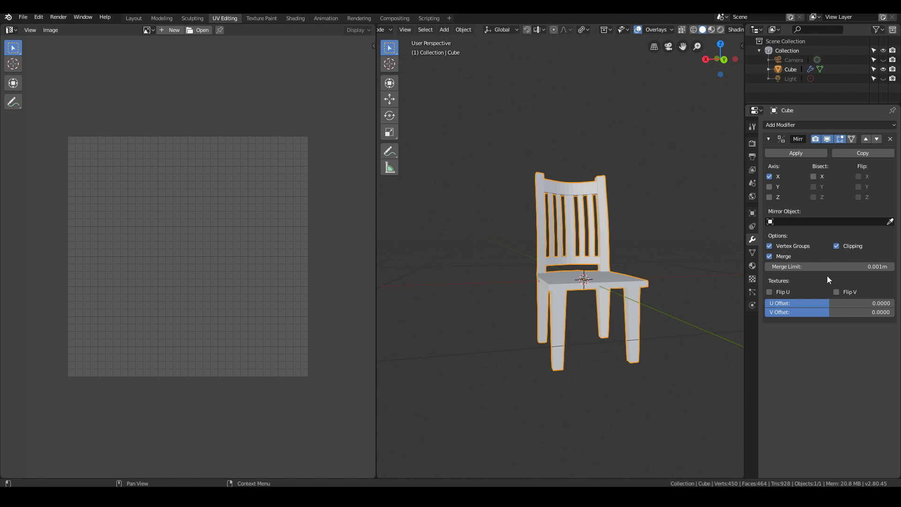
click(797, 153)
key(Tab)
key(Tab)
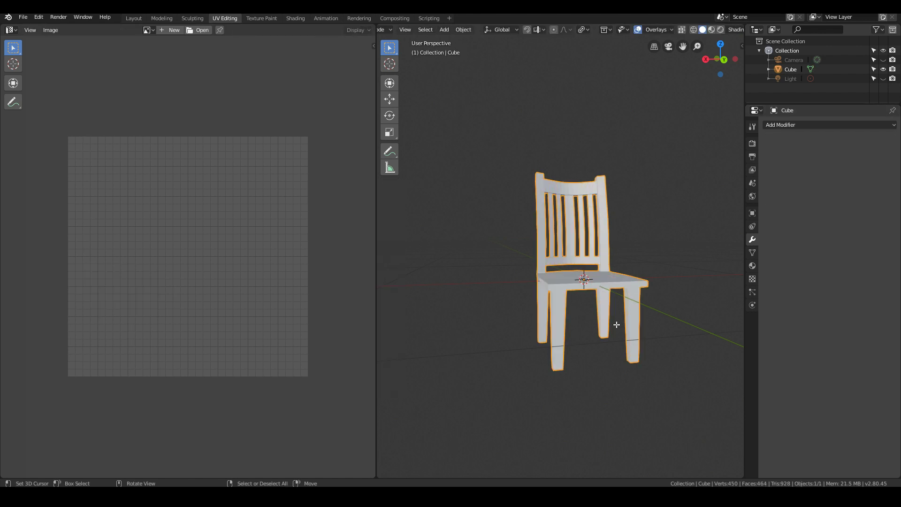
Step: Unwrap the complete chair mesh in Edit Mode with all its geometry selected
key(Tab)
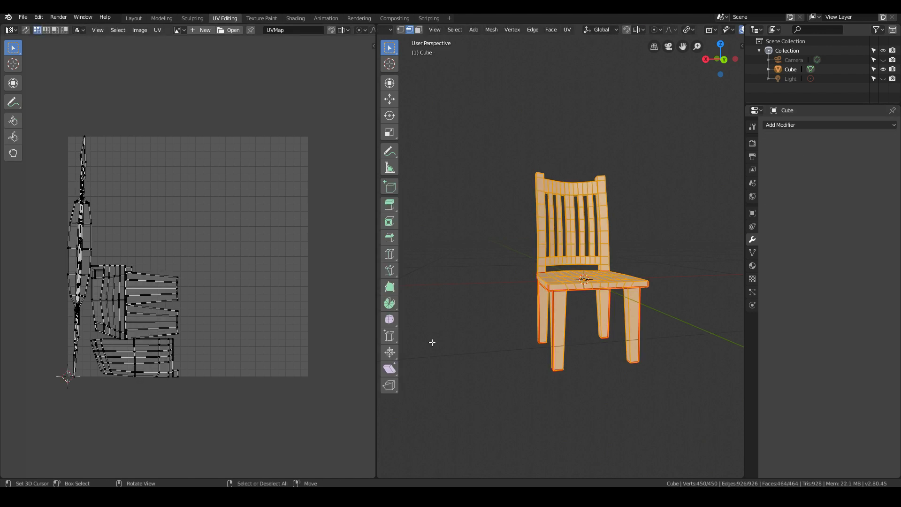
key(u)
click(503, 341)
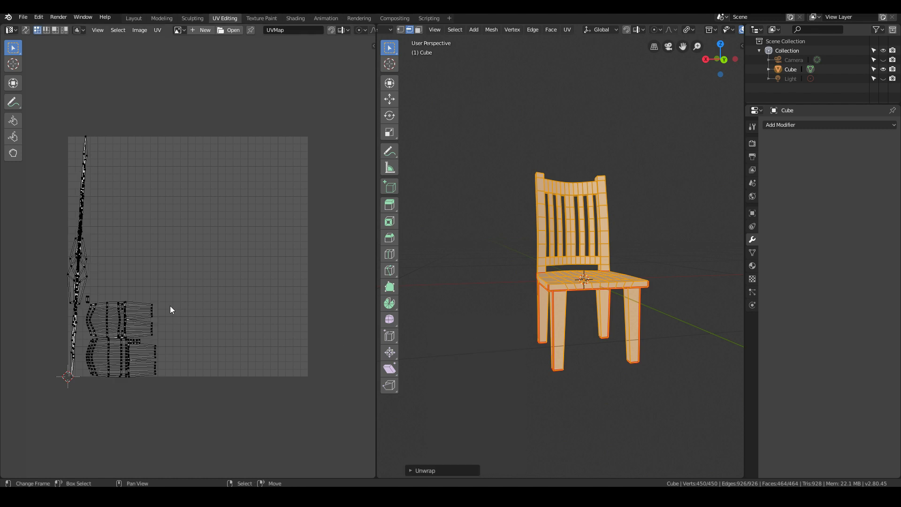
Step: Deselect everything, box-select the backrest in the front orthographic view, and extend the selection to all linked geometry
scroll(477, 326, up, 8)
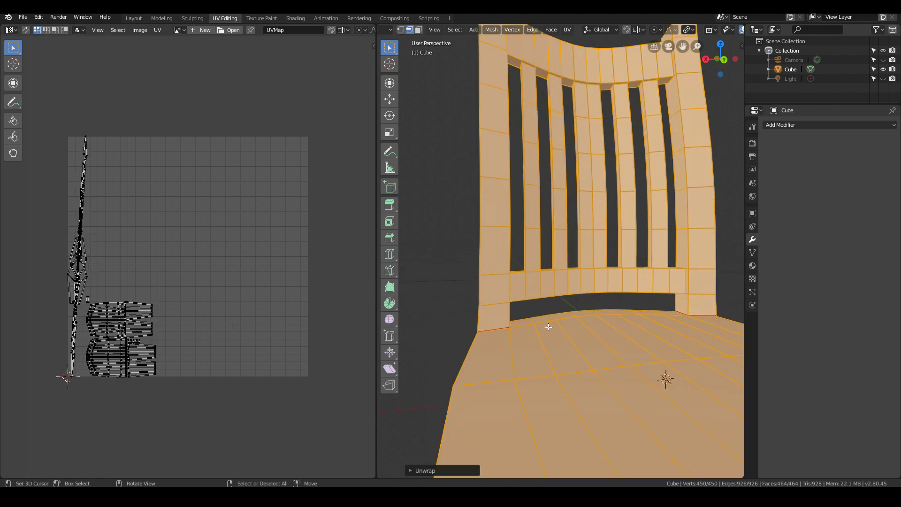
middle_drag(548, 327, 538, 329)
scroll(538, 328, down, 6)
key(KP_1)
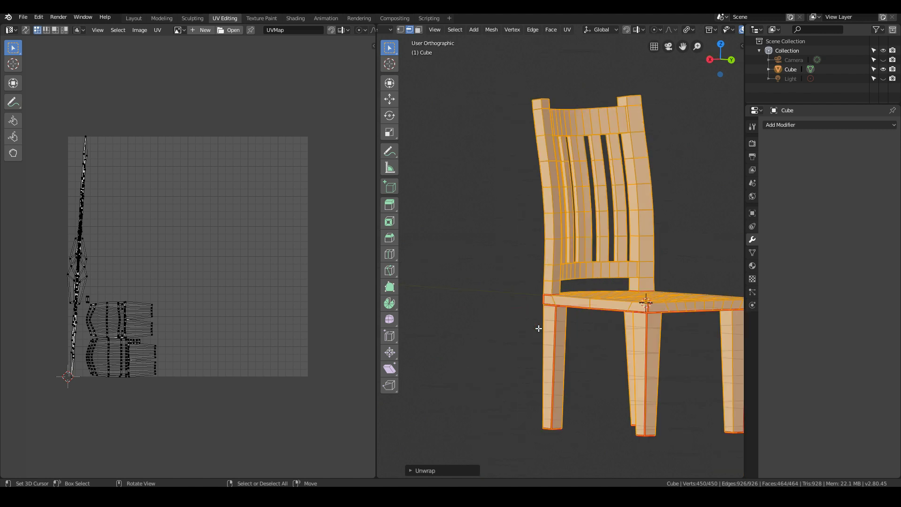
key(KP_3)
key(KP_1)
key(alt+a)
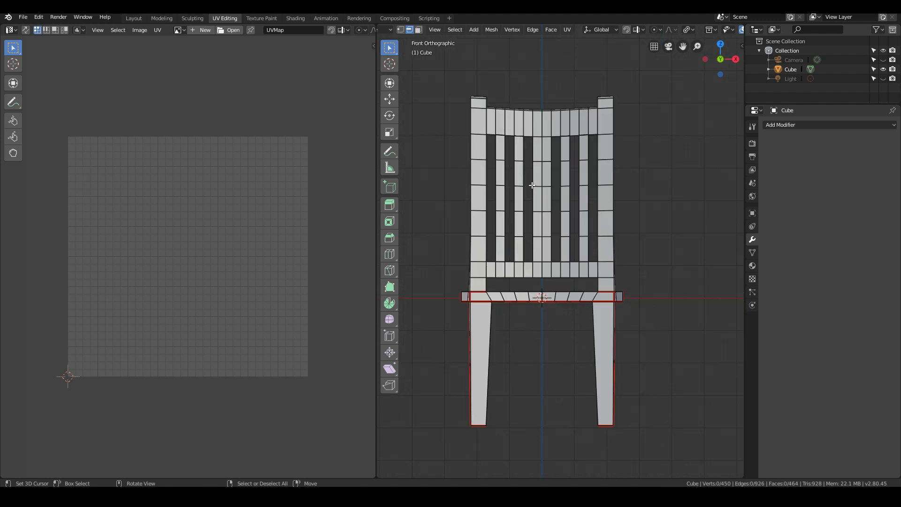
key(b)
drag(450, 85, 625, 276)
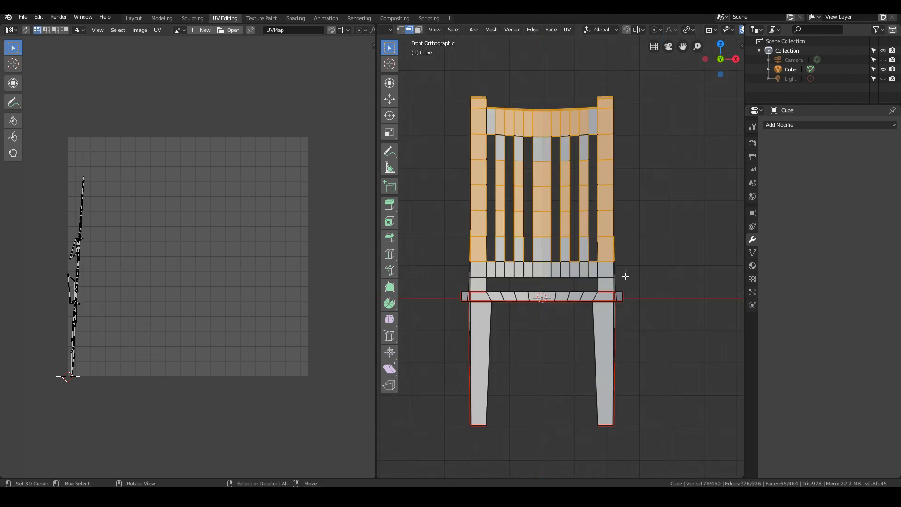
key(ctrl+l)
middle_drag(624, 280, 391, 265)
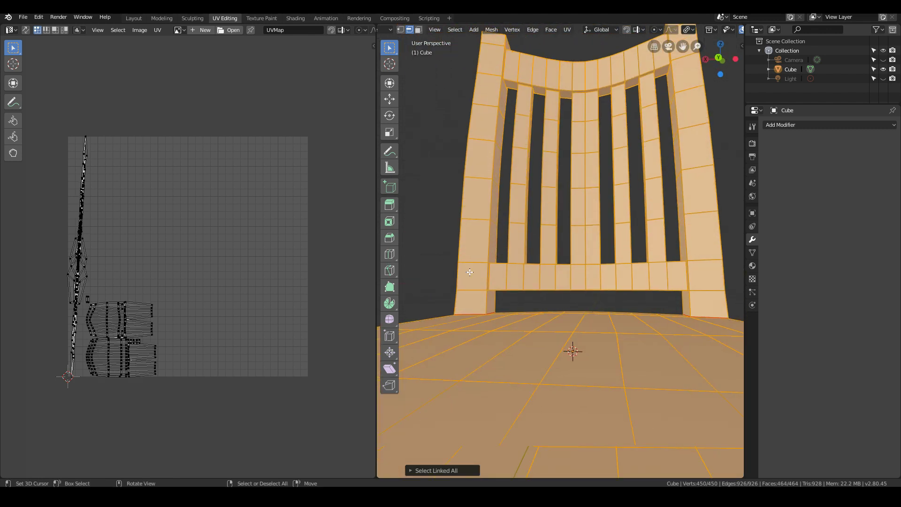
Step: Show the chair in the front orthographic view and turn on X-ray display
key(KP_1)
middle_drag(511, 292, 729, 284)
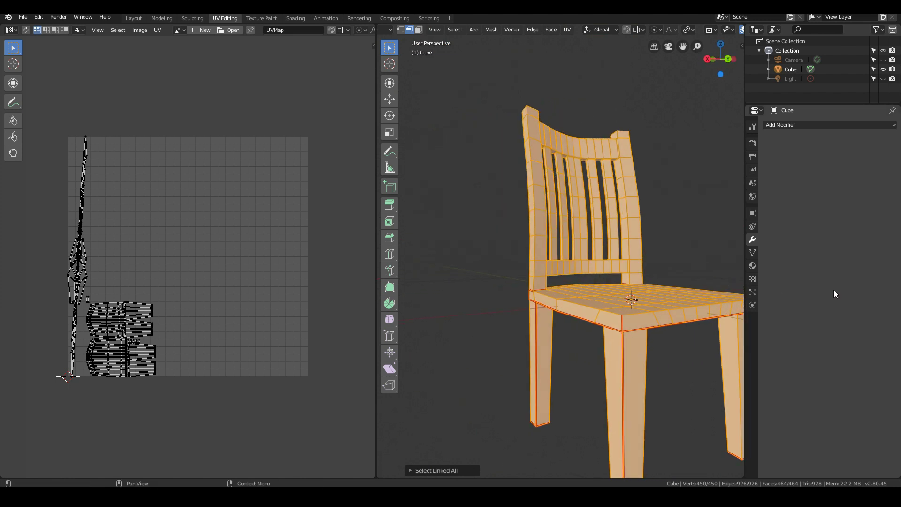
key(KP_1)
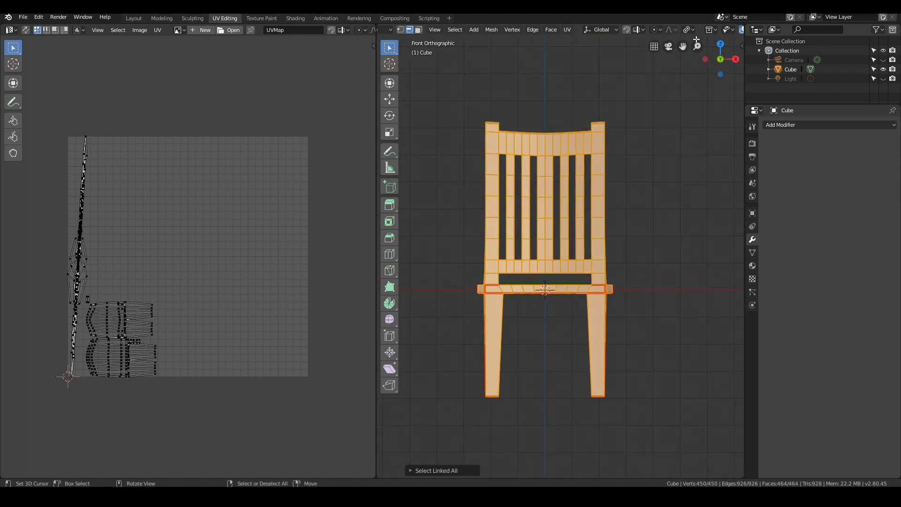
scroll(702, 31, down, 2)
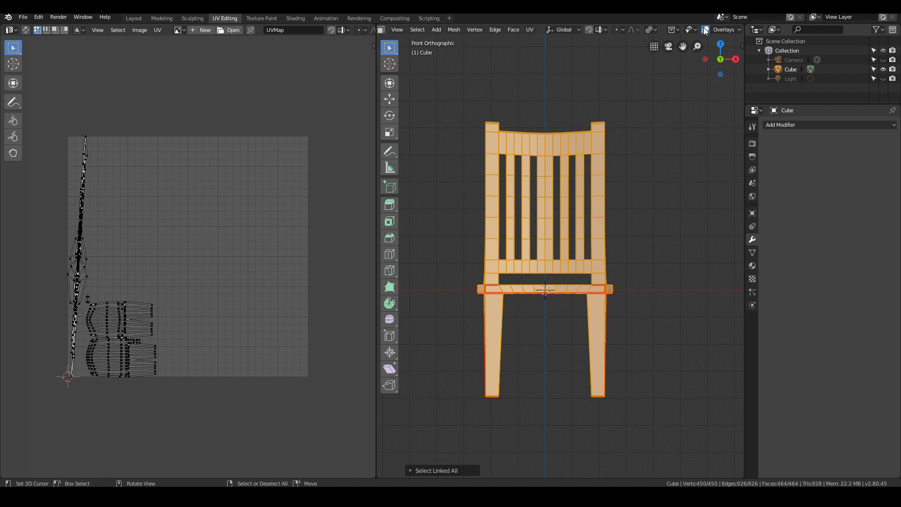
scroll(706, 29, down, 2)
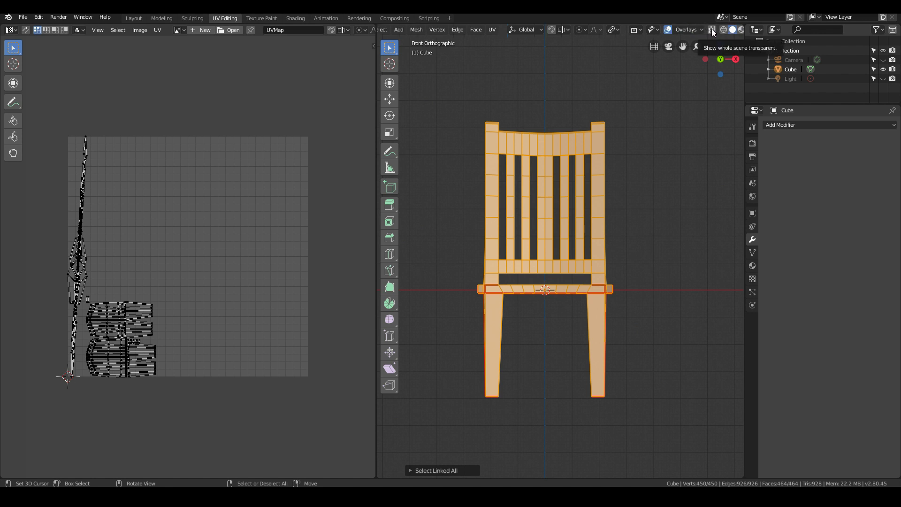
click(712, 30)
Step: Clear the selection and box-select all backrest faces above the seat in face select mode
key(alt+a)
key(b)
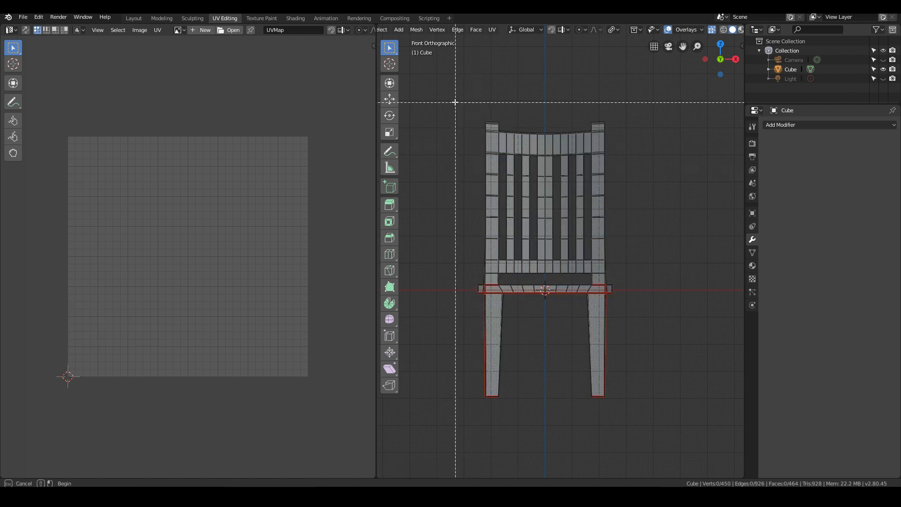
drag(449, 98, 611, 271)
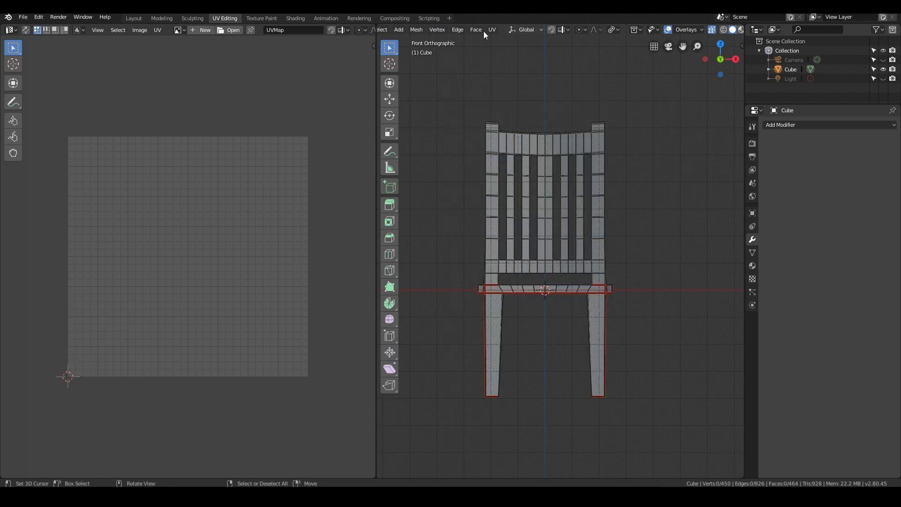
scroll(595, 30, up, 6)
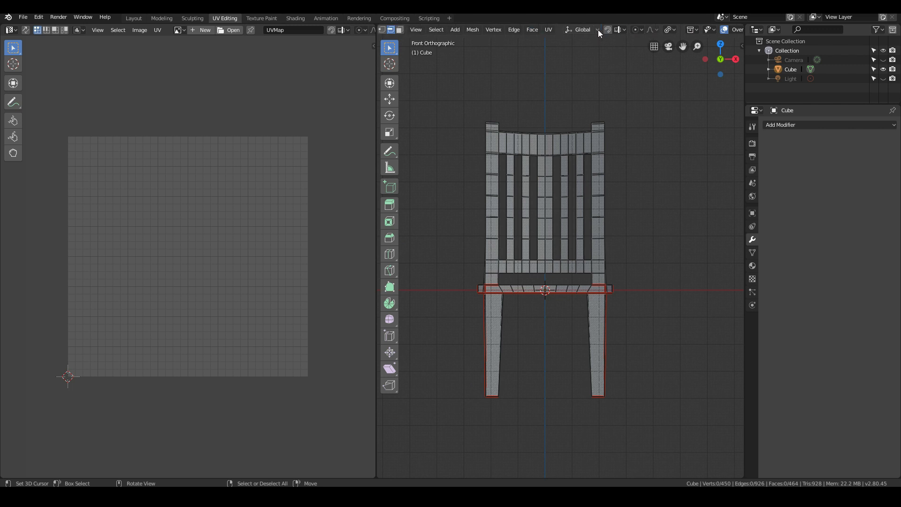
click(474, 29)
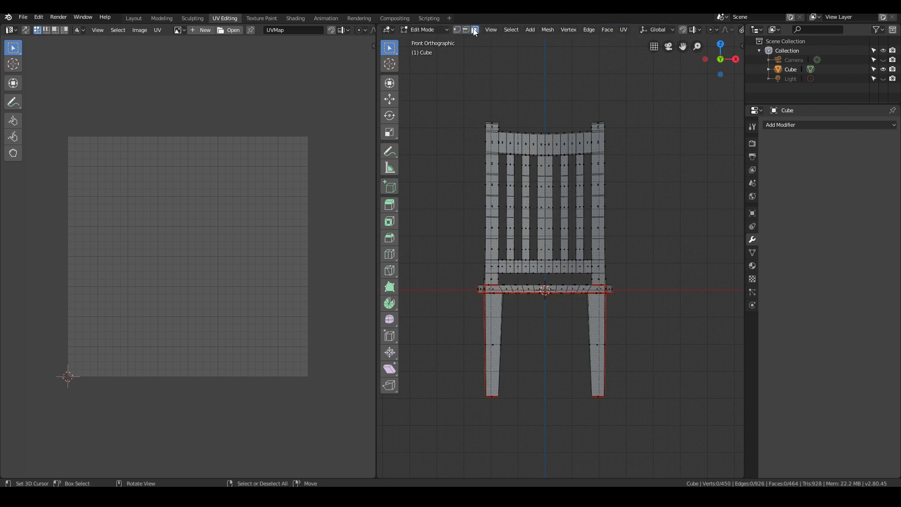
drag(462, 107, 626, 281)
middle_drag(639, 286, 464, 322)
key(KP_1)
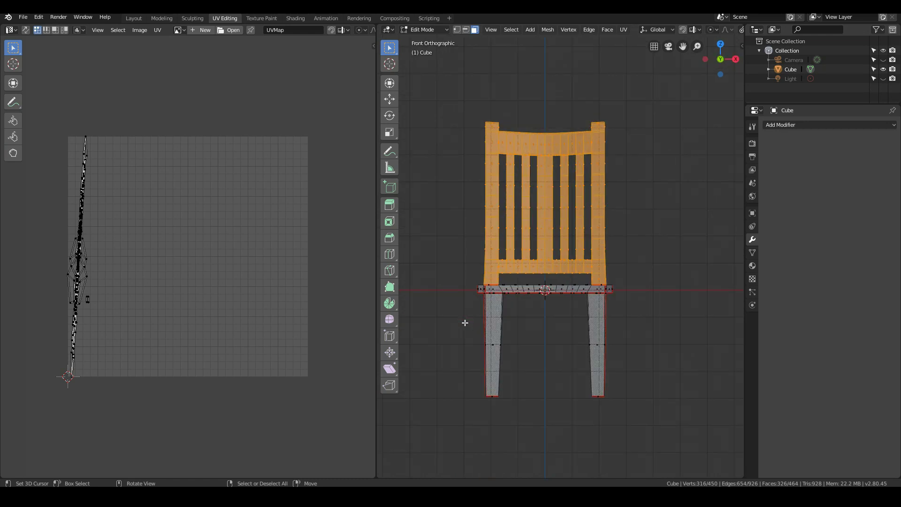
Step: Project the backrest's UVs from the front view, then enlarge and reposition the island within the UV square
key(u)
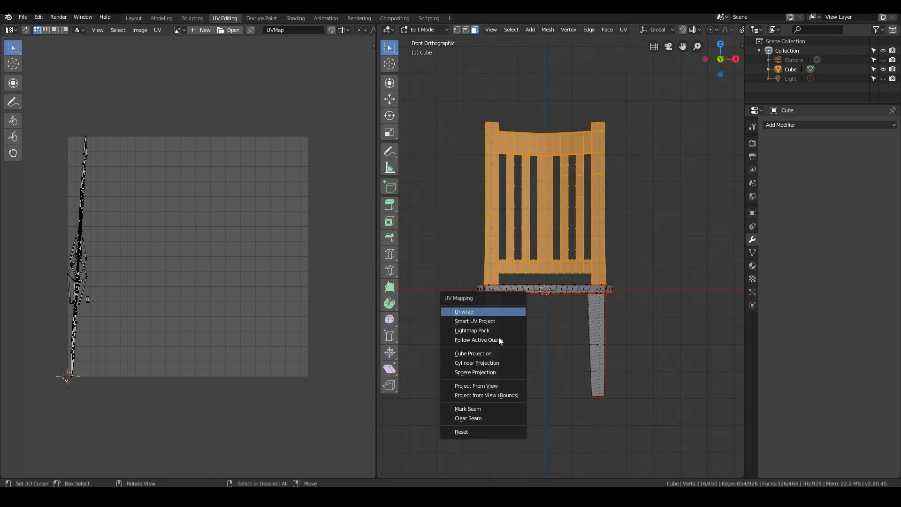
click(487, 383)
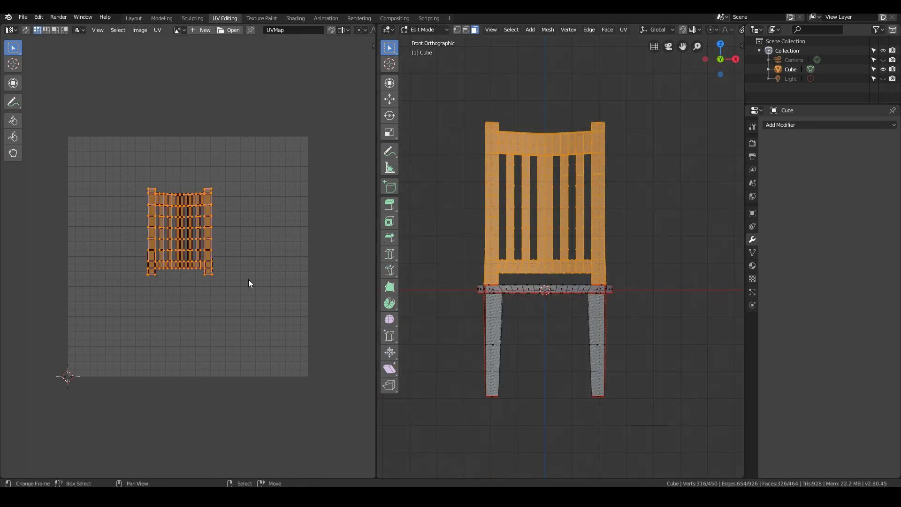
key(s)
click(278, 317)
key(g)
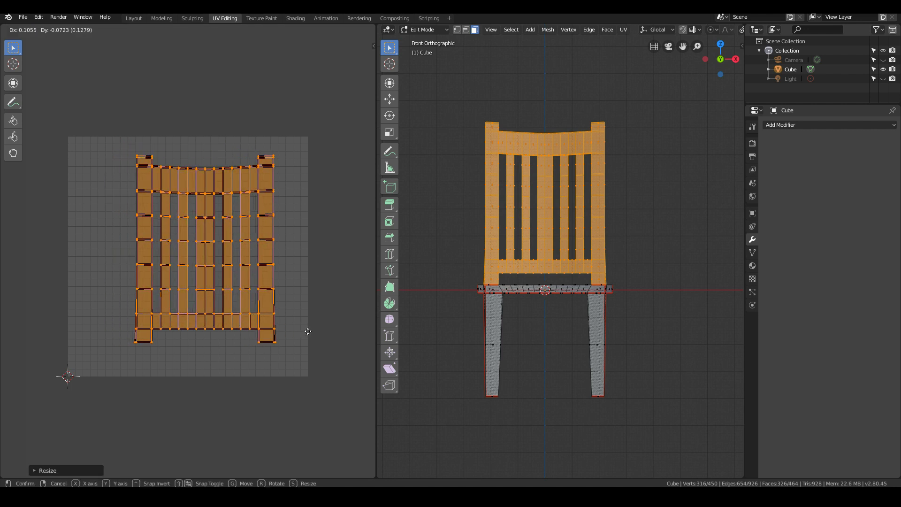
click(297, 331)
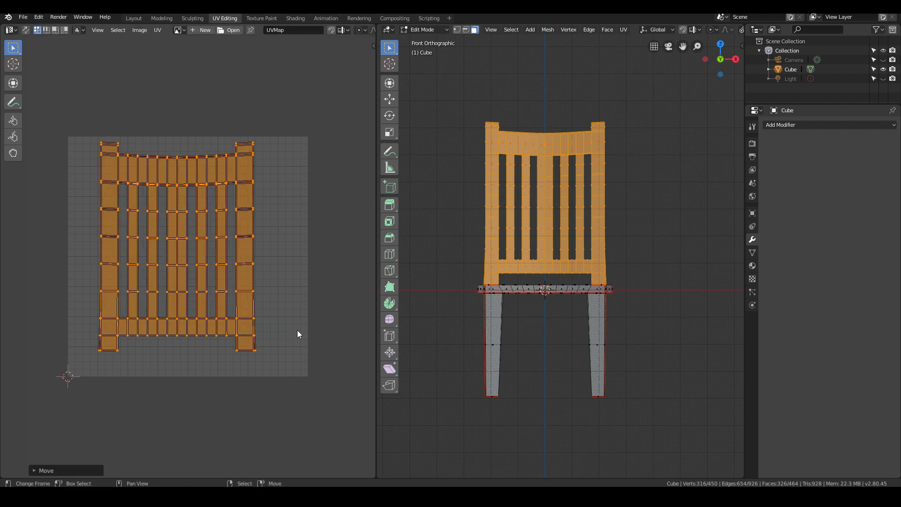
Step: Select the whole chair mesh and move the backrest UV island clear of the seat and leg islands
key(a)
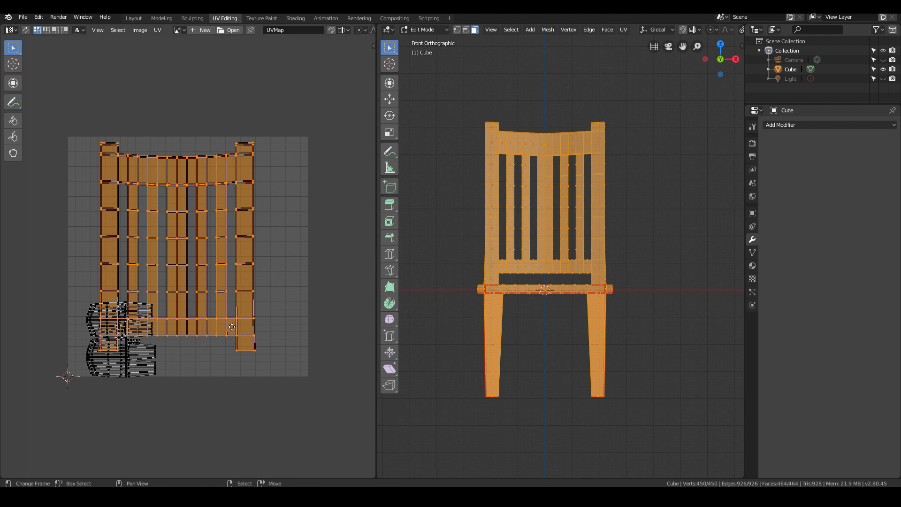
key(g)
click(315, 329)
Step: Select only the seat and leg UV islands, rotate them 90 degrees, and enlarge and reposition them beside the backrest
key(a)
key(a)
key(b)
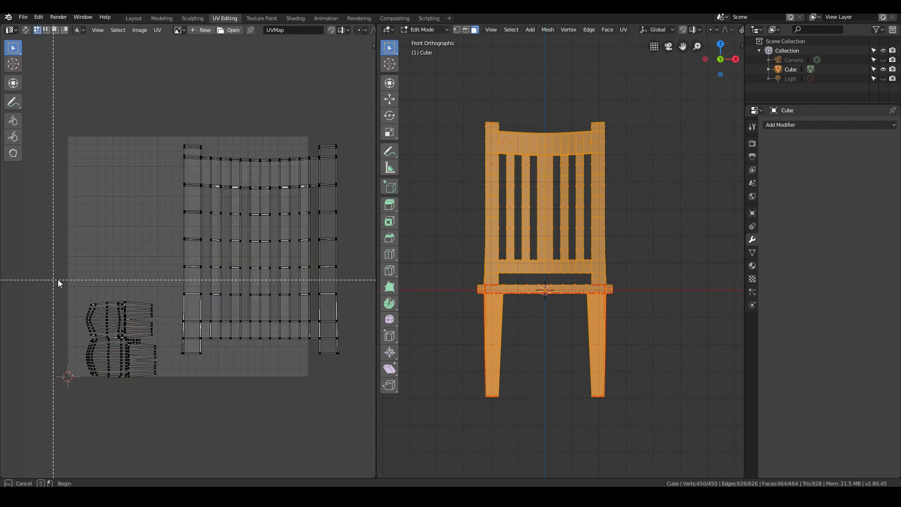
drag(58, 280, 172, 387)
text(r90)
key(Return)
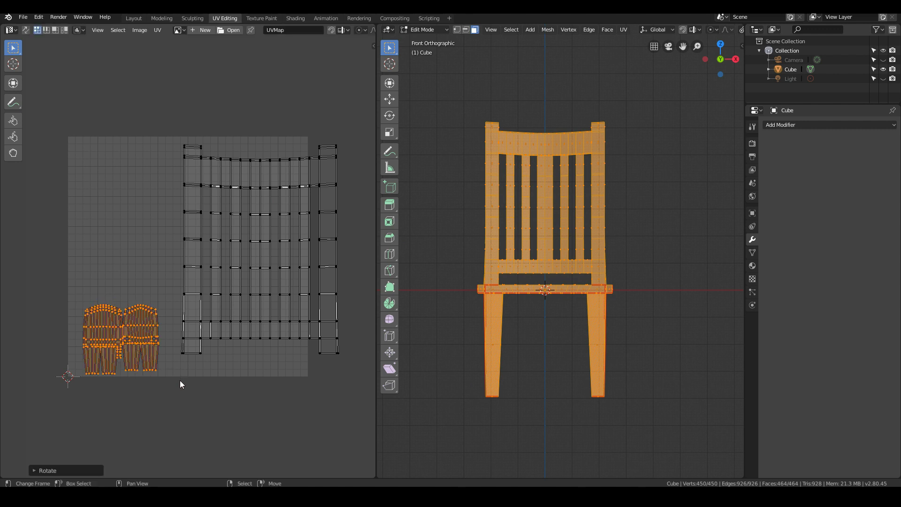
key(s)
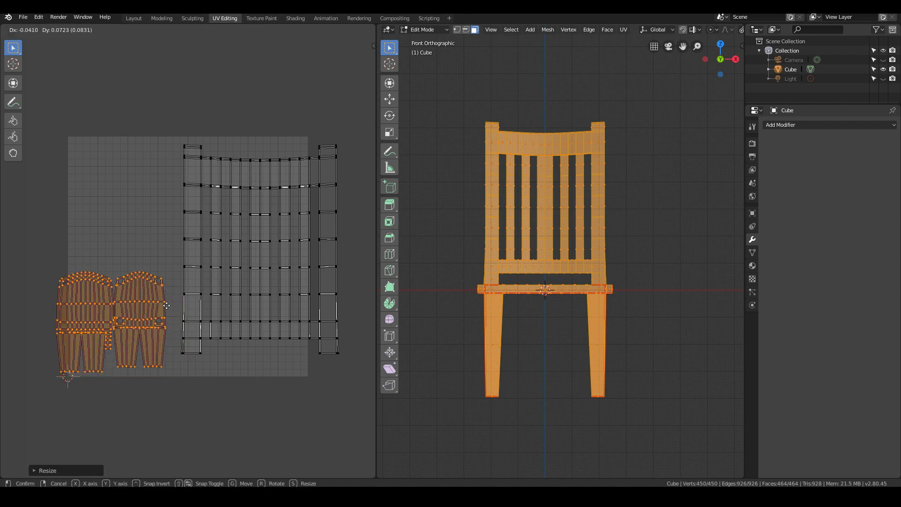
click(171, 302)
Step: Return to Object Mode and save the chair file
key(Tab)
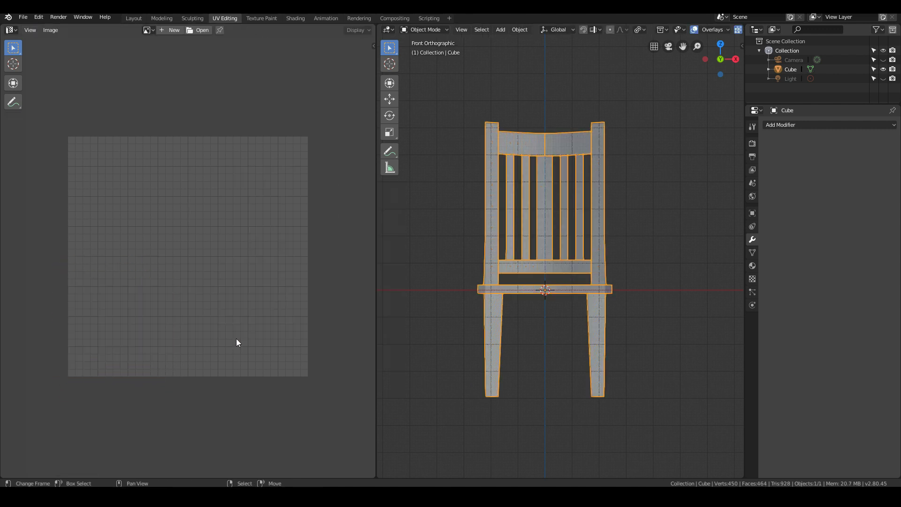
middle_drag(581, 308, 459, 325)
scroll(458, 322, down, 3)
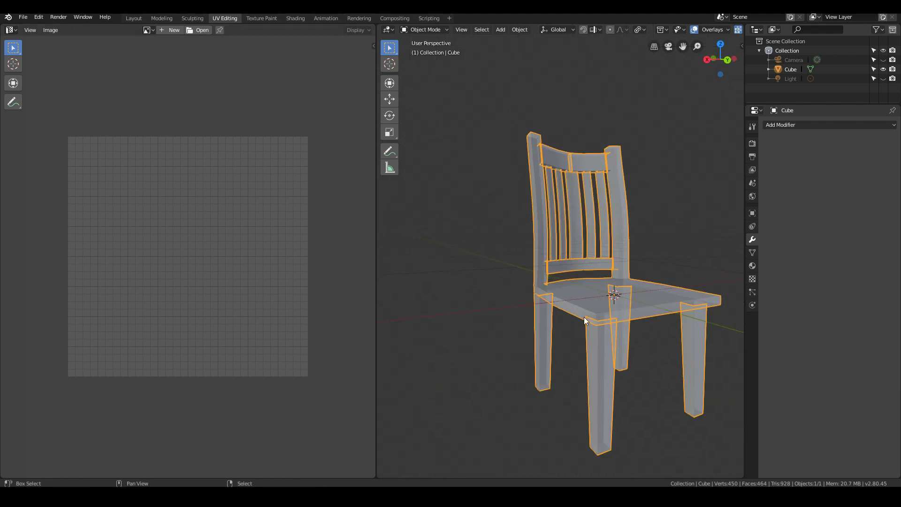
middle_drag(583, 317, 610, 336)
click(29, 17)
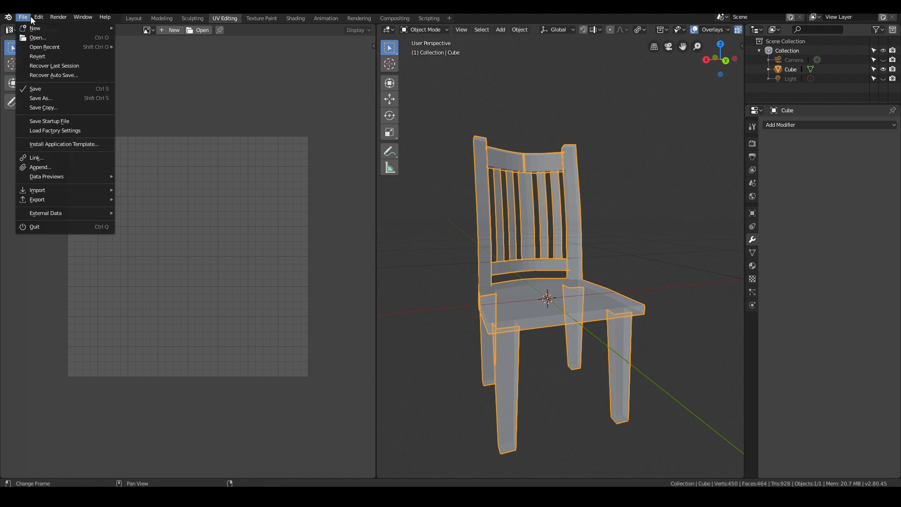
click(42, 87)
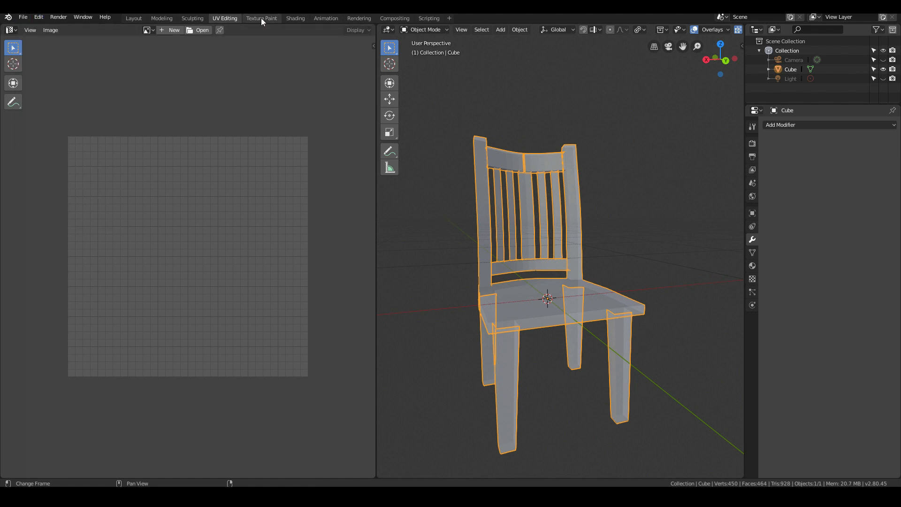
Step: Switch to the Shading workspace and view the scene through the camera
click(298, 18)
key(KP_0)
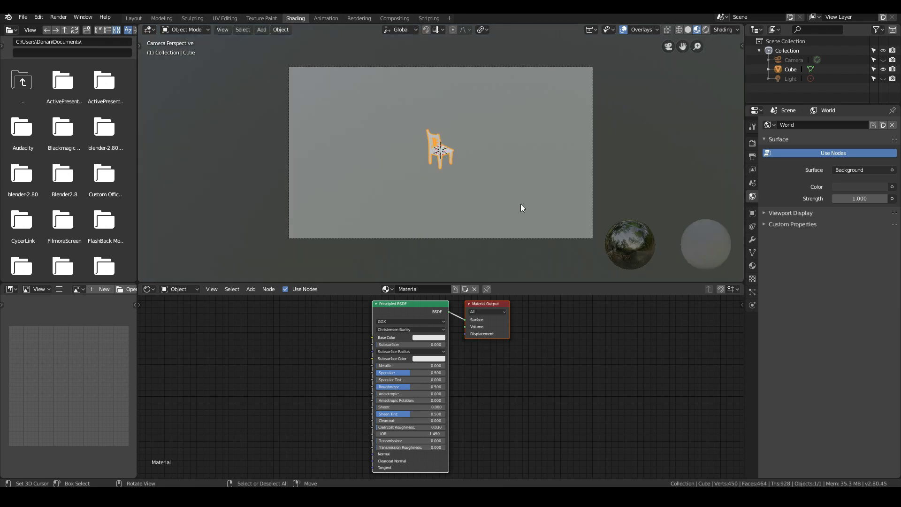
scroll(520, 203, up, 5)
scroll(520, 203, down, 4)
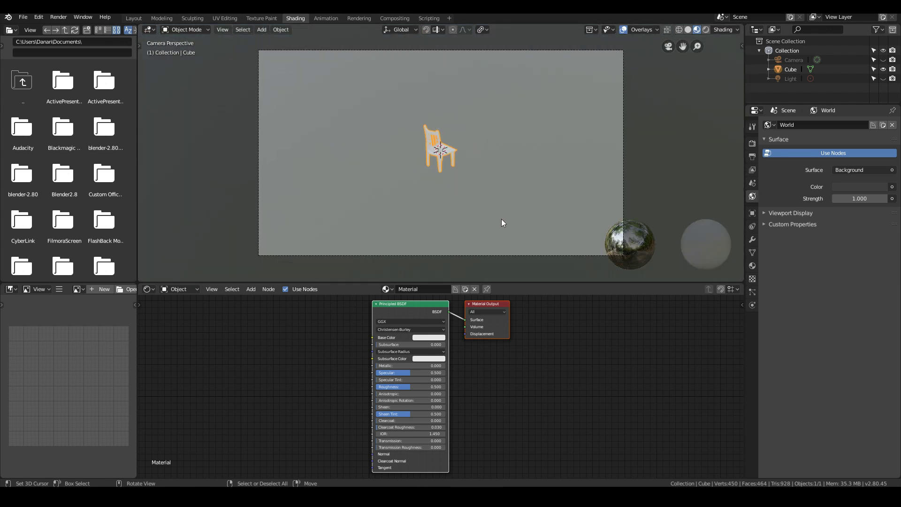
Step: Unhide the camera, select it and try moving it to reframe the chair
click(882, 59)
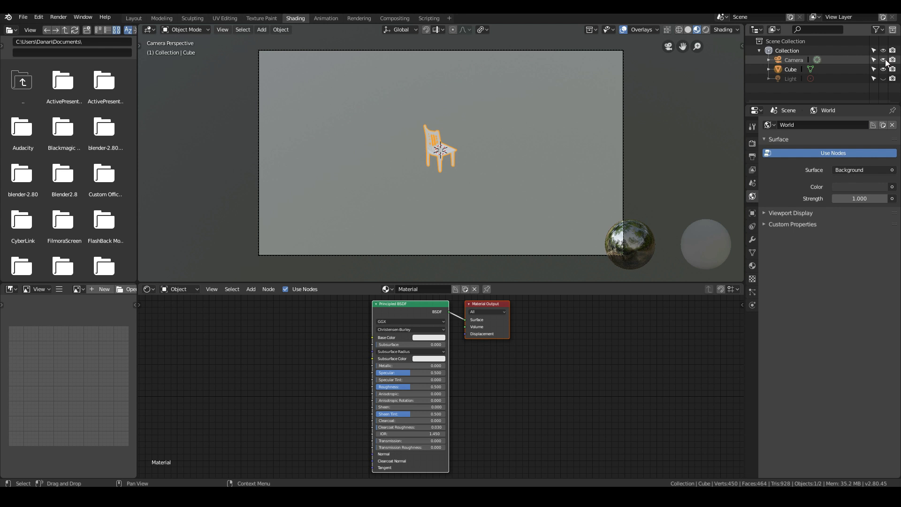
click(528, 254)
key(g)
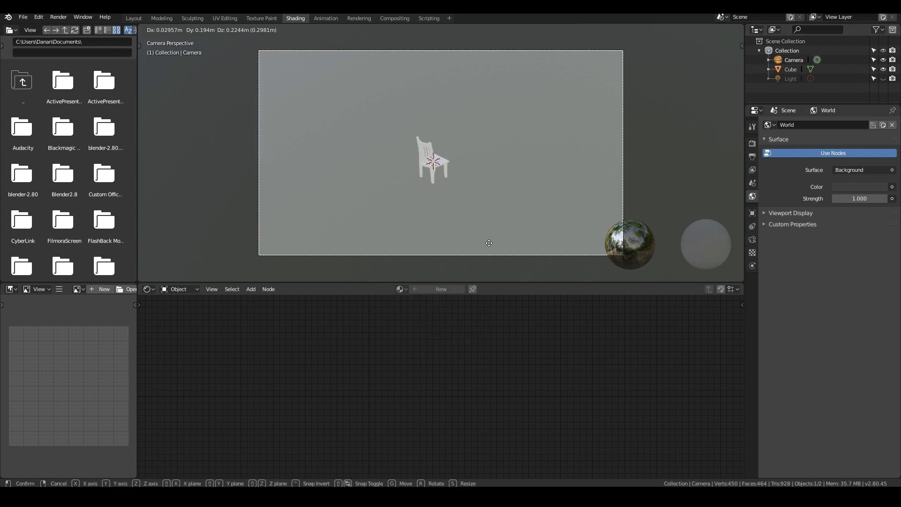
click(487, 243)
Step: Rotate the chair about the global Z axis so its seat front faces the camera
click(445, 137)
scroll(501, 196, up, 4)
key(r)
key(z)
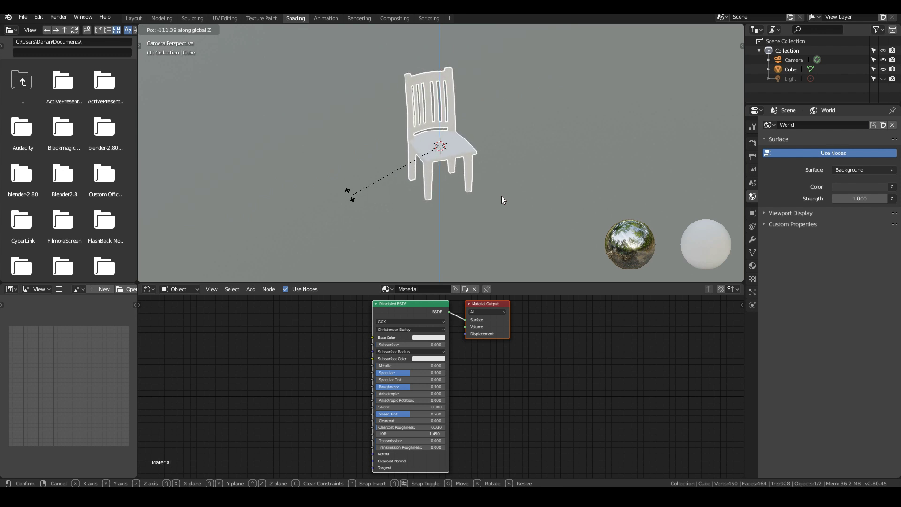
click(367, 202)
Step: Move the camera along its local Z axis closer to the chair and shift it to place the chair off-centre
scroll(511, 237, down, 5)
click(510, 254)
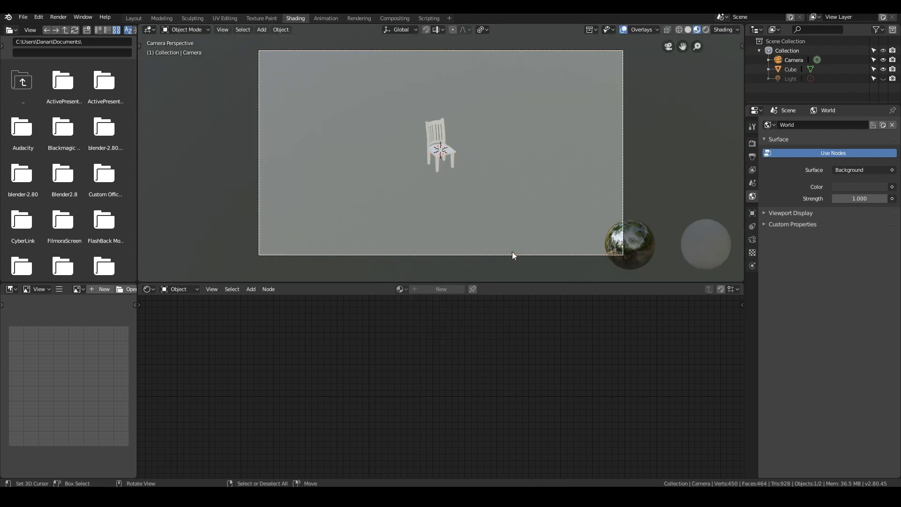
key(g)
key(z)
key(z)
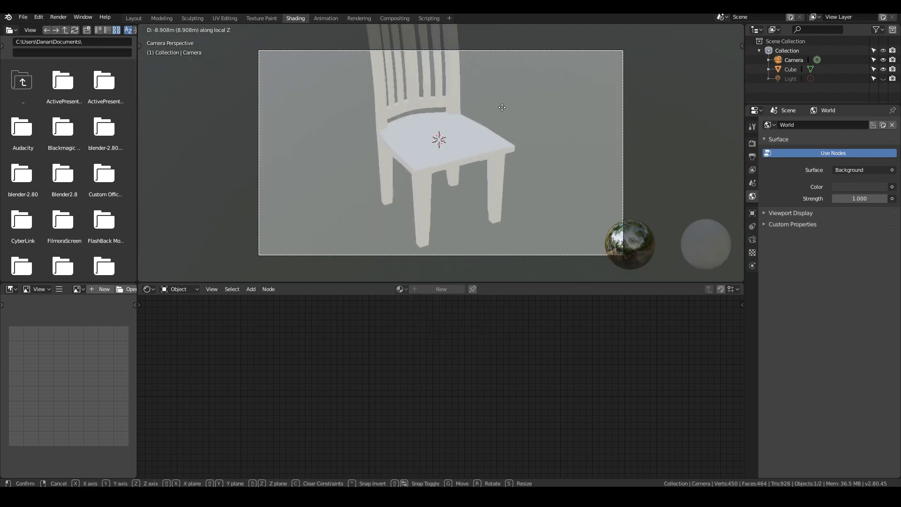
click(506, 126)
key(g)
click(536, 119)
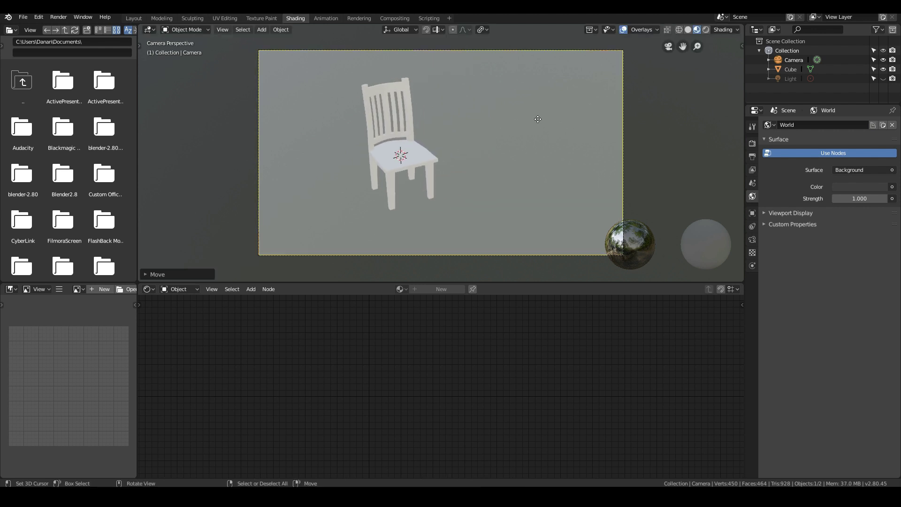
key(r)
right_click(529, 188)
Step: Turn the chair further around the global Z axis to show it at a more angled view
right_click(409, 174)
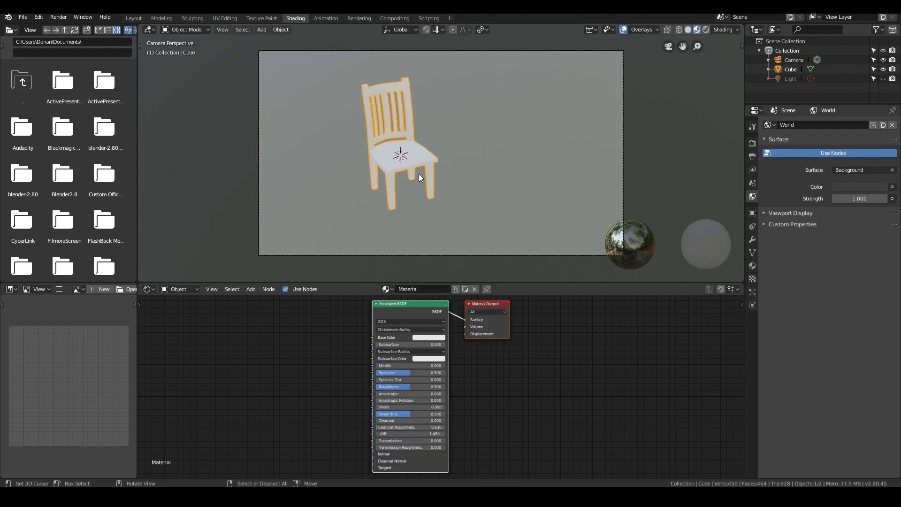
key(r)
key(z)
click(432, 175)
Step: Bring the camera nearer along its local Z axis and shift it until the chair fills the frame height
right_click(469, 254)
key(g)
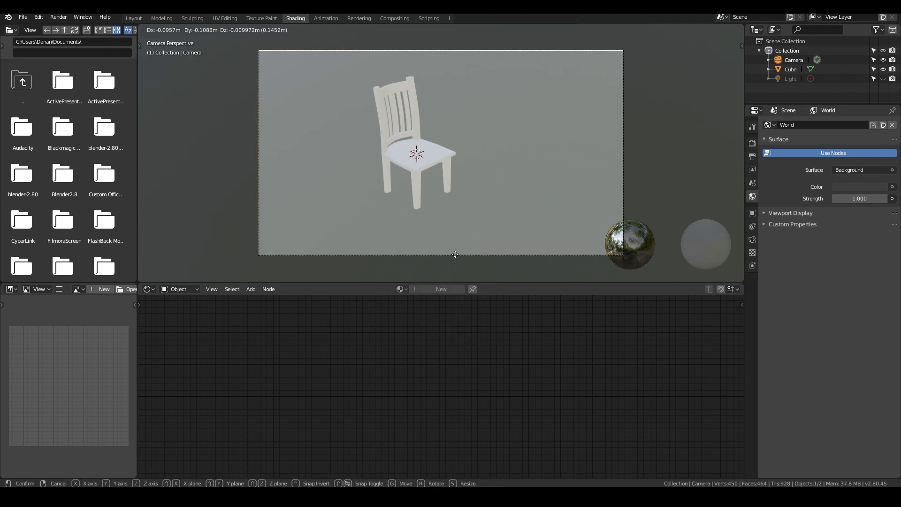
click(461, 243)
key(g)
key(z)
key(z)
click(466, 194)
key(g)
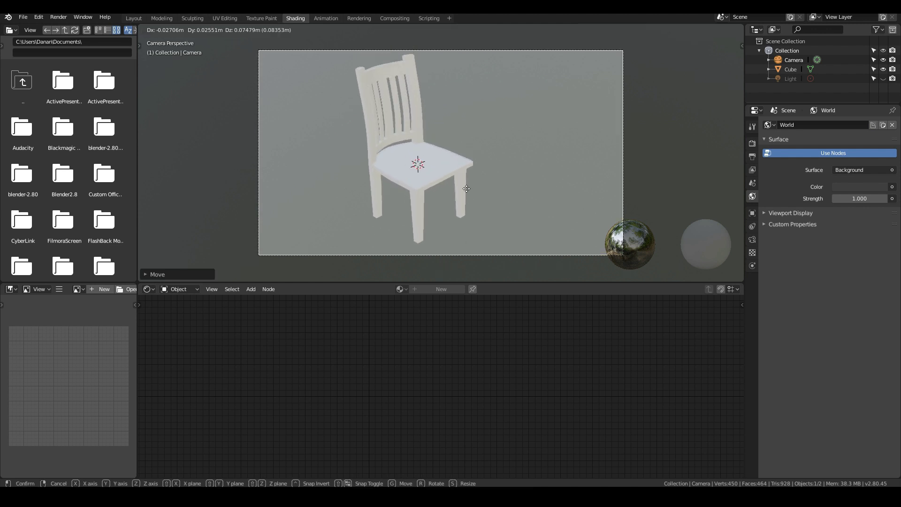
click(474, 182)
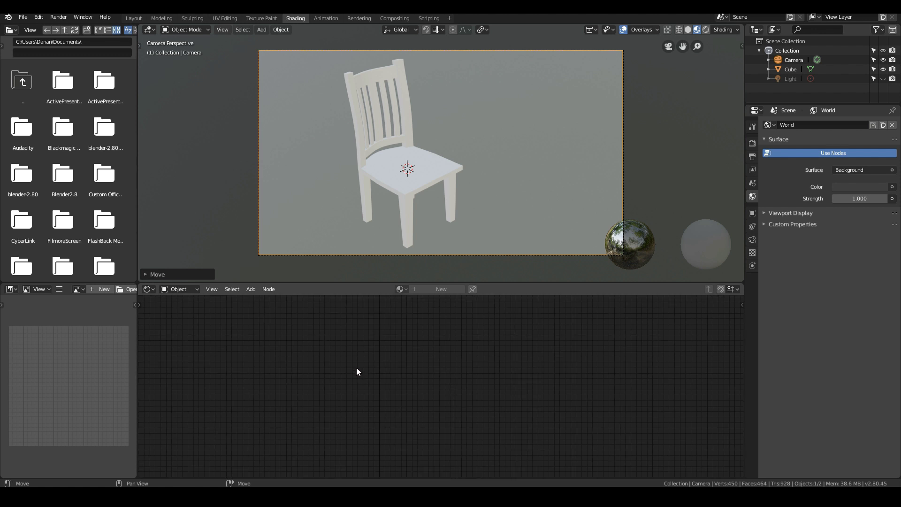
Step: Add the TexturesCom_Wood_Wenge_1K_albedo.tif texture to the chair's material nodes and place it well clear of the Principled BSDF
click(386, 152)
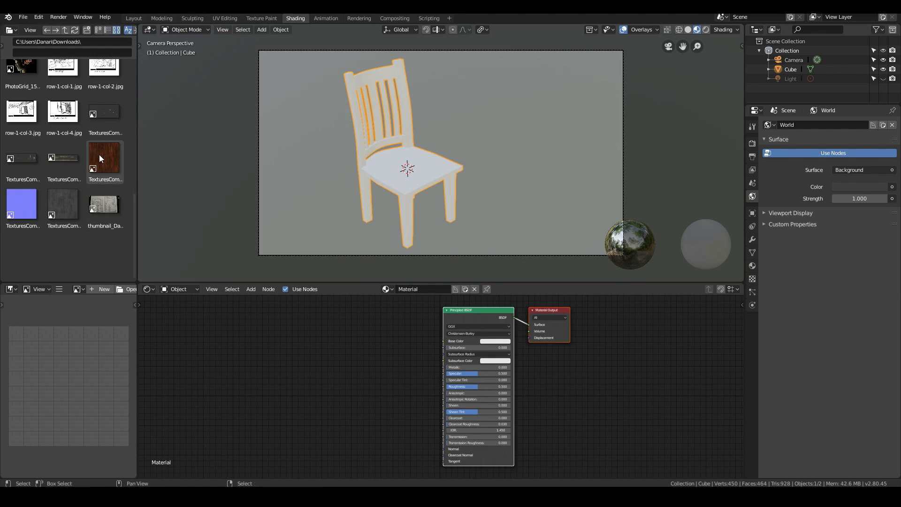
click(100, 154)
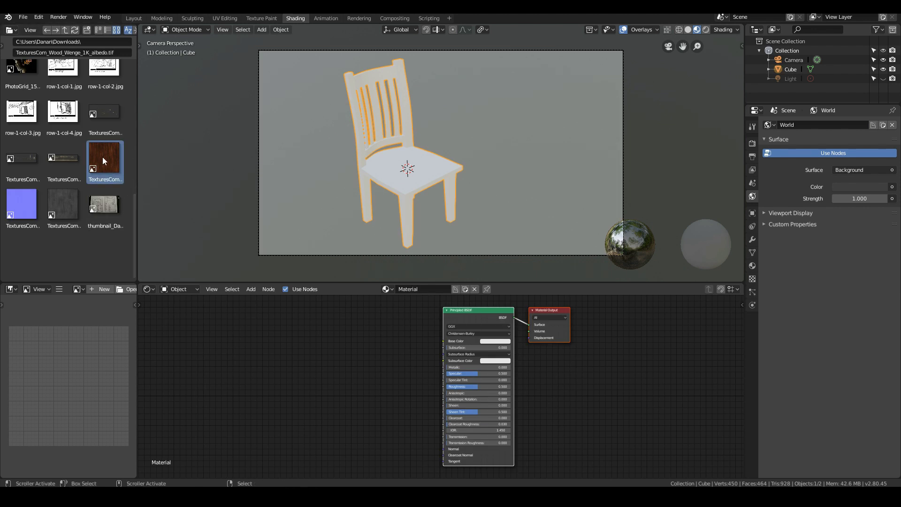
drag(102, 157, 254, 339)
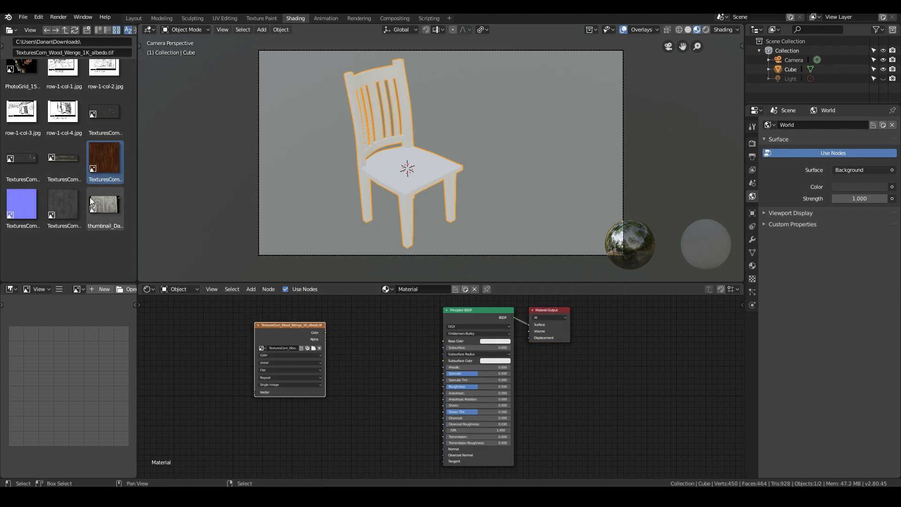
drag(289, 325, 269, 317)
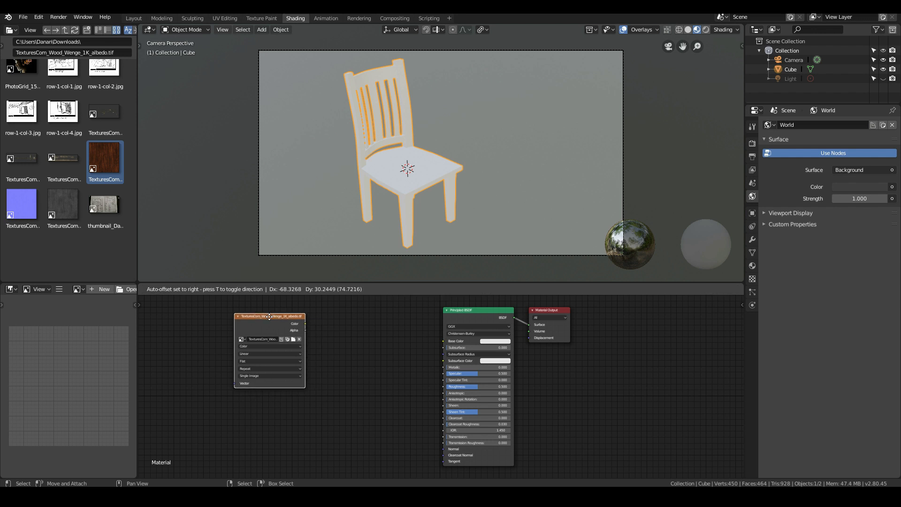
Step: Add TexturesCom_Wood_Wenge_1K_roughness.tif and TexturesCom_Wood_Wenge_1K_normal.tif as image texture nodes below the albedo texture
click(61, 211)
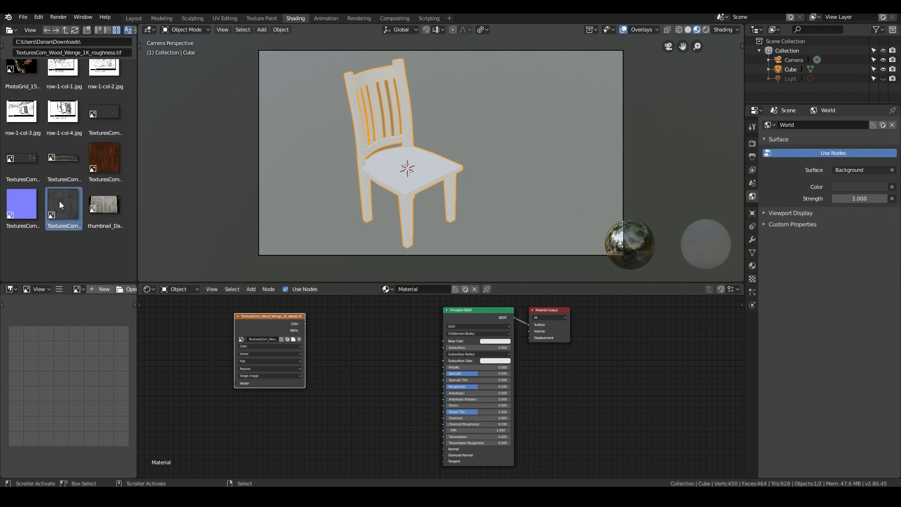
drag(59, 201, 261, 421)
click(21, 205)
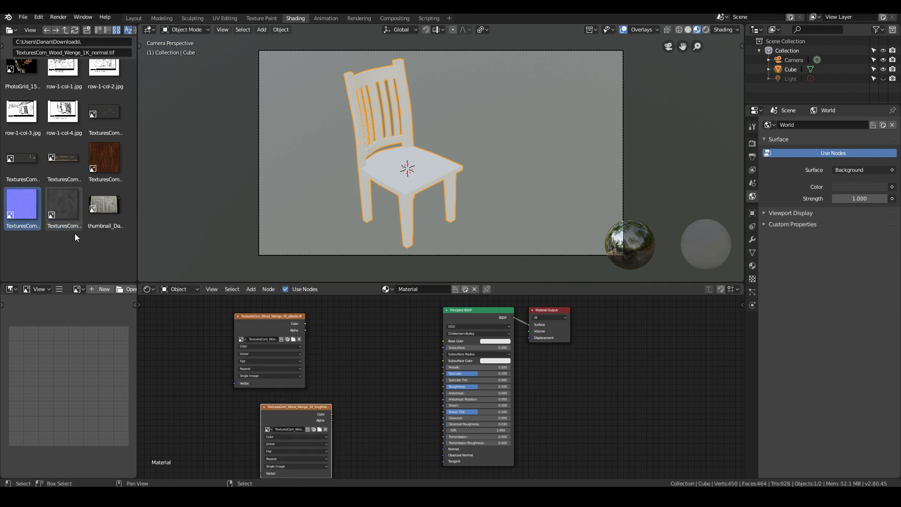
scroll(370, 385, down, 3)
middle_drag(370, 386, 370, 321)
drag(13, 207, 323, 412)
middle_drag(411, 414, 395, 467)
scroll(413, 350, up, 2)
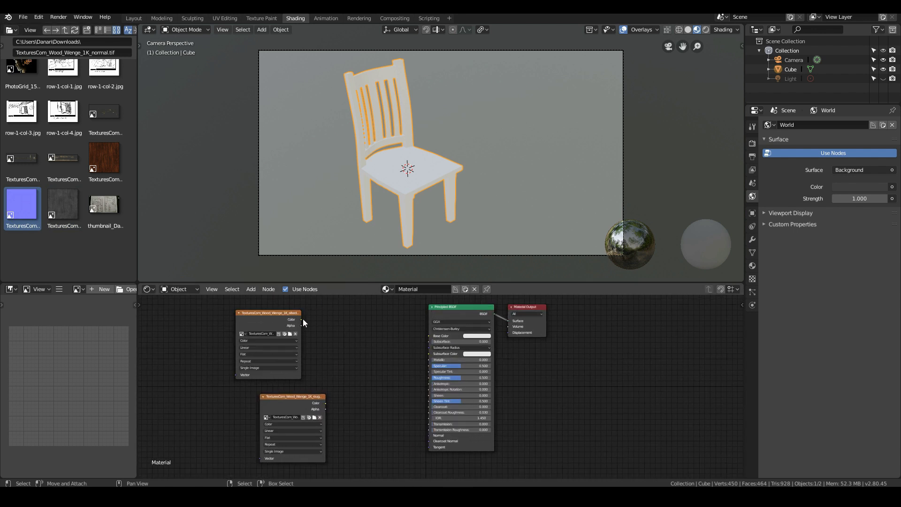
Step: Link the albedo texture's Color to Base Color and the roughness texture's Color to Roughness, saving the file in between
drag(300, 319, 426, 334)
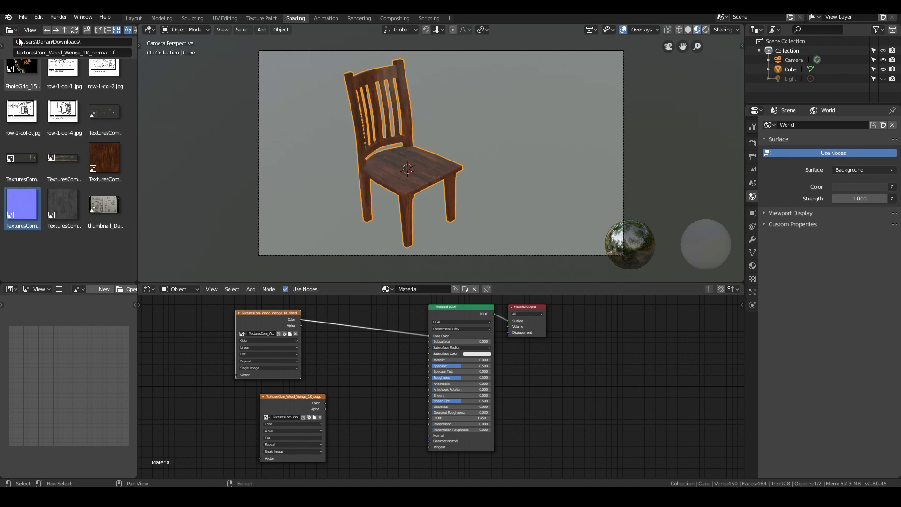
click(26, 17)
click(41, 86)
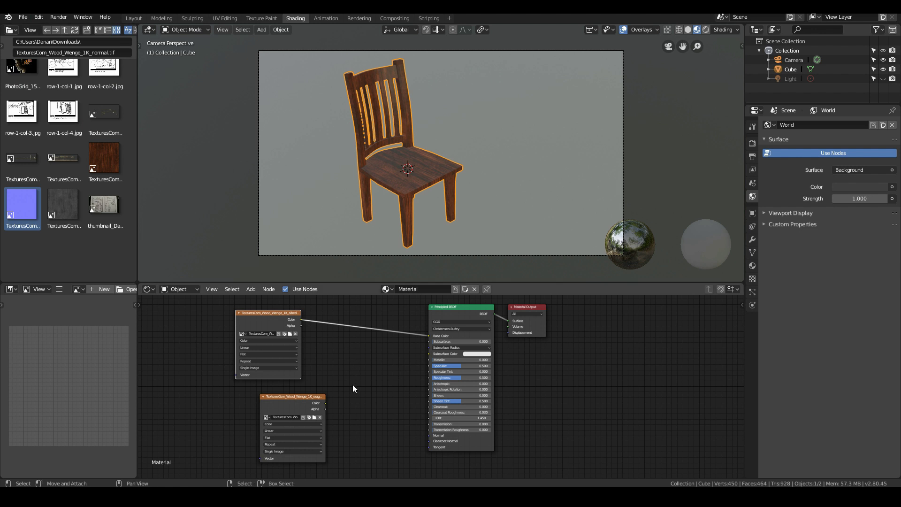
scroll(353, 389, up, 2)
drag(306, 406, 425, 376)
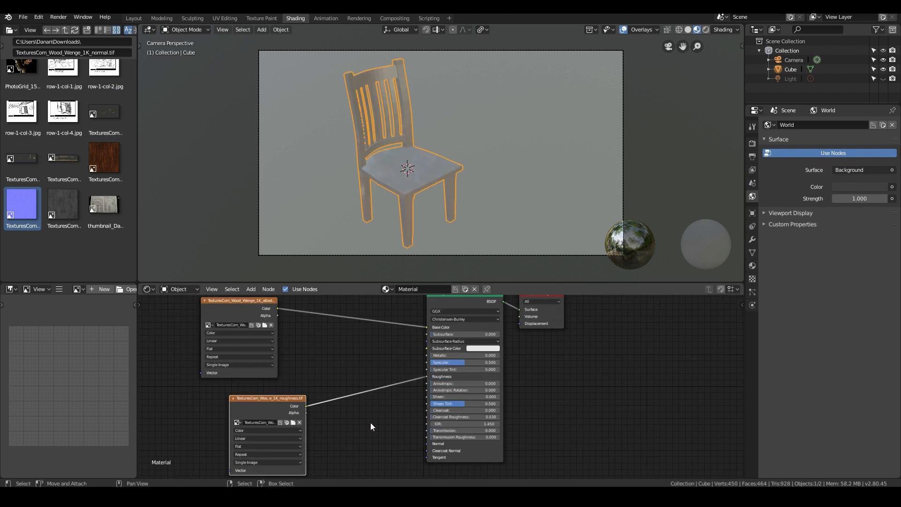
Step: Add a Normal Map node and link the normal texture through it into the Principled BSDF's Normal input
middle_drag(385, 418, 393, 362)
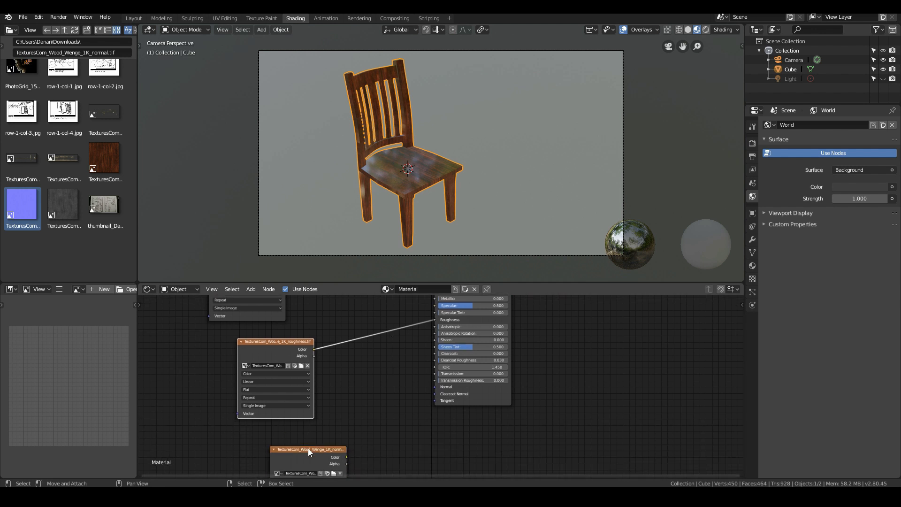
drag(307, 449, 285, 431)
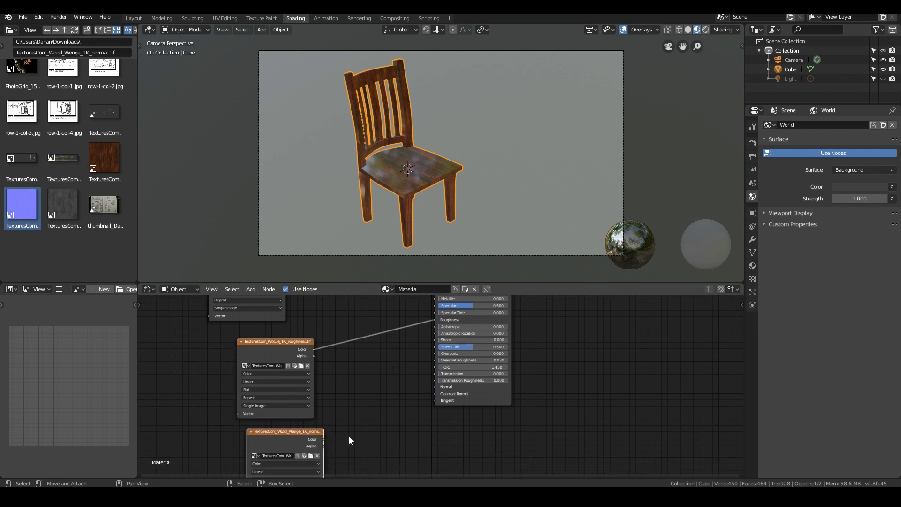
key(shift+a)
mouse_move(348, 436)
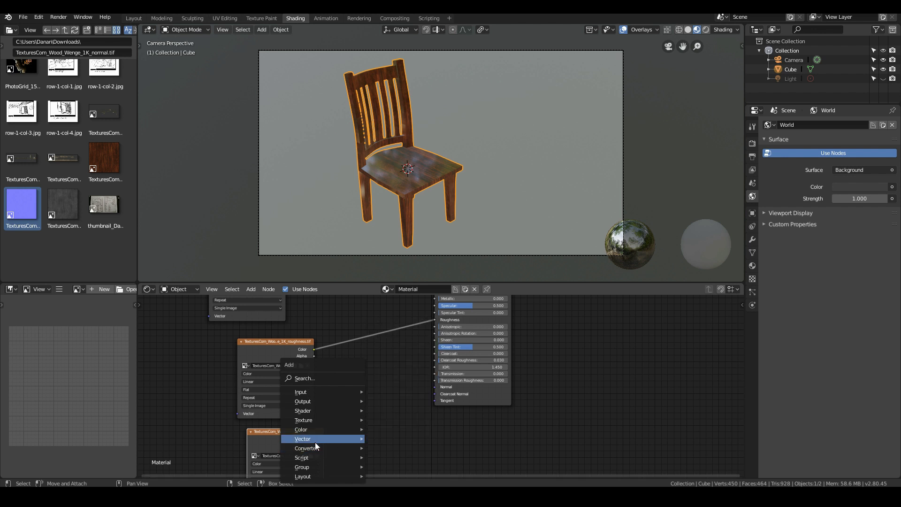
mouse_move(310, 436)
click(394, 407)
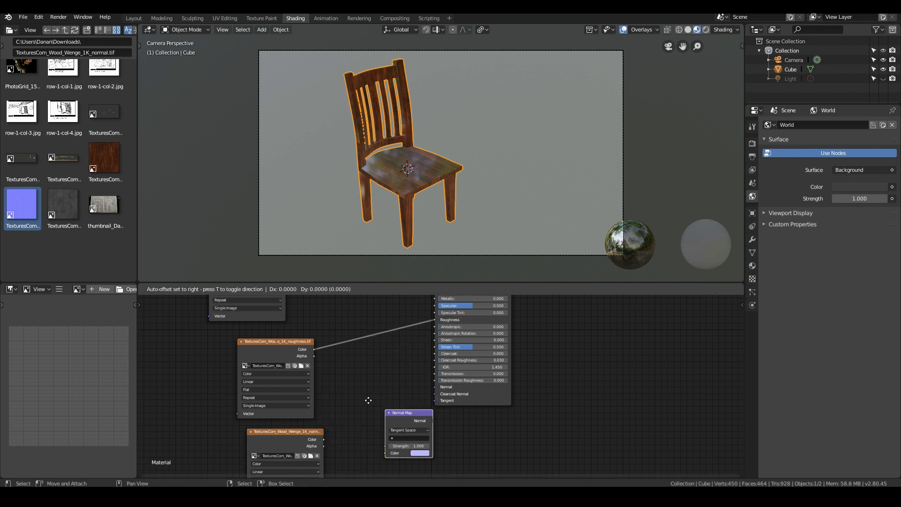
click(351, 387)
drag(322, 441, 351, 432)
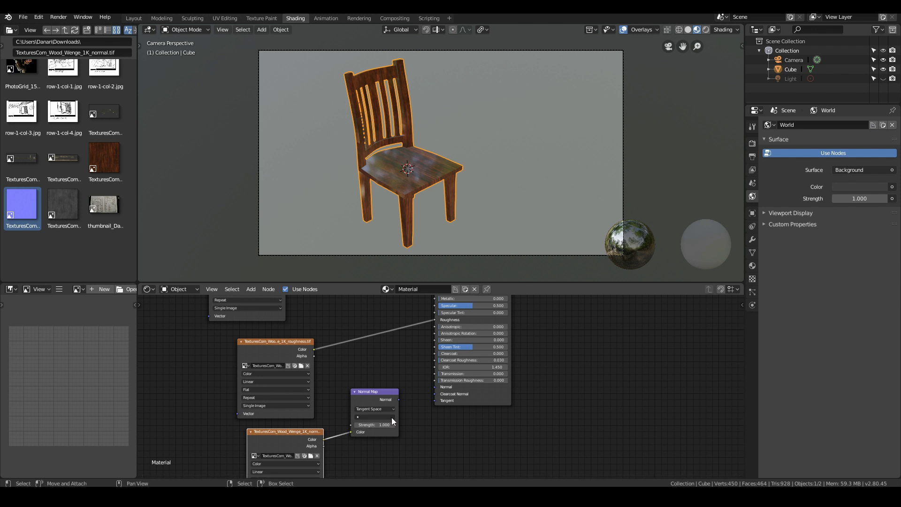
drag(398, 400, 435, 387)
Step: Set the normal texture's color space to Non-Color Data and check the wood surface on the chair up close
middle_drag(393, 441, 455, 384)
click(323, 407)
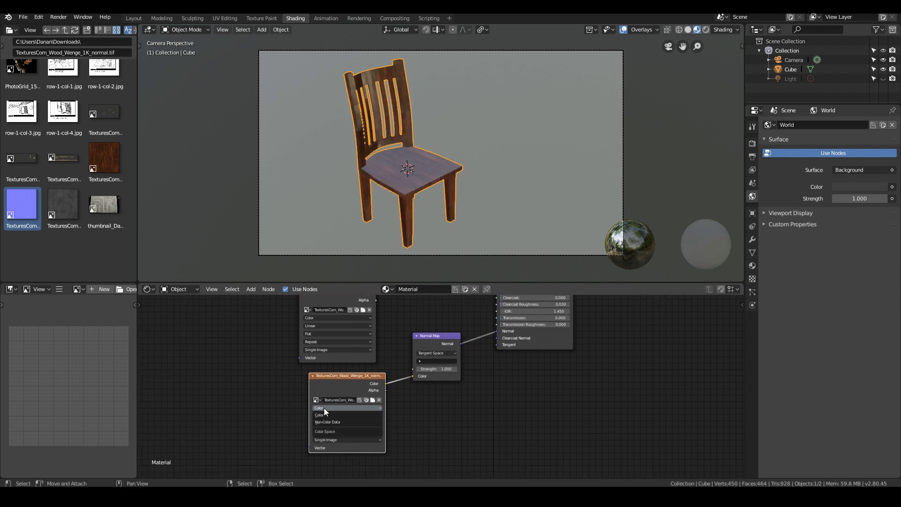
click(328, 422)
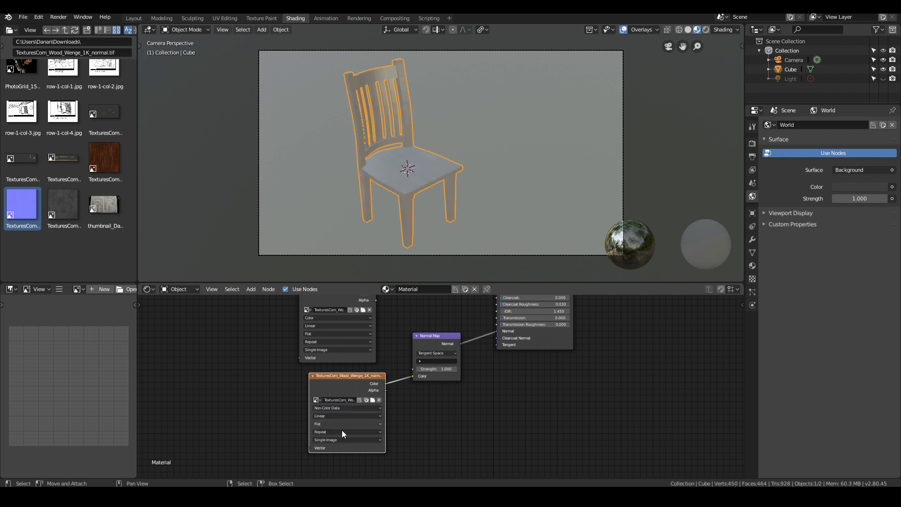
scroll(399, 417, up, 1)
scroll(378, 238, up, 1)
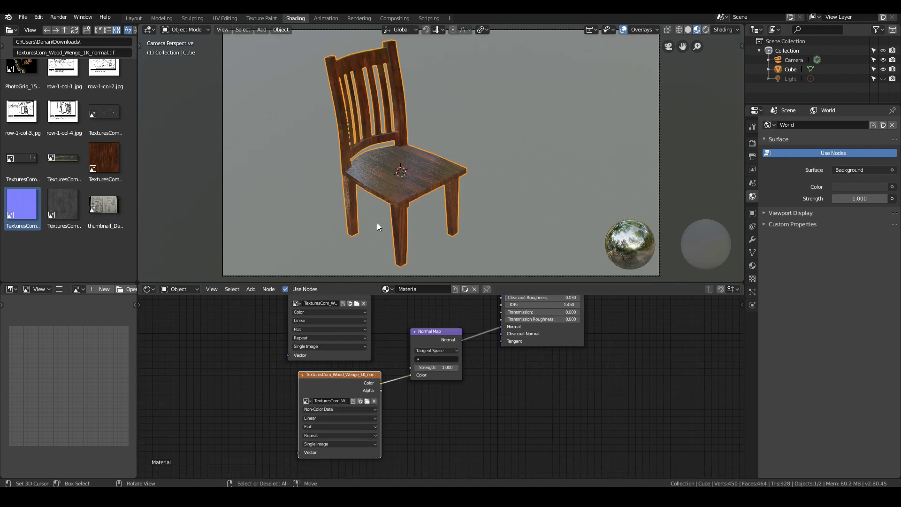
scroll(377, 224, up, 3)
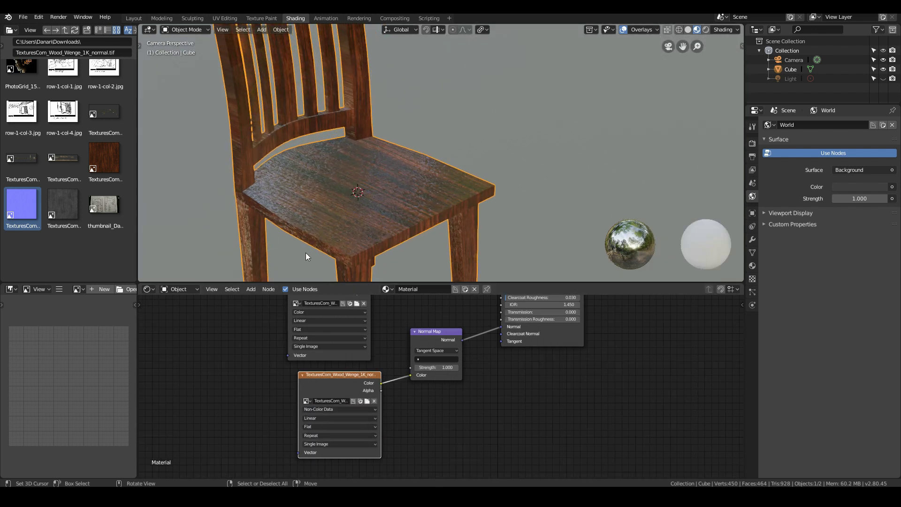
scroll(342, 233, down, 3)
Step: Open a UV Editor in the lower image area and scale up all the chair's UV islands in Edit Mode
click(11, 289)
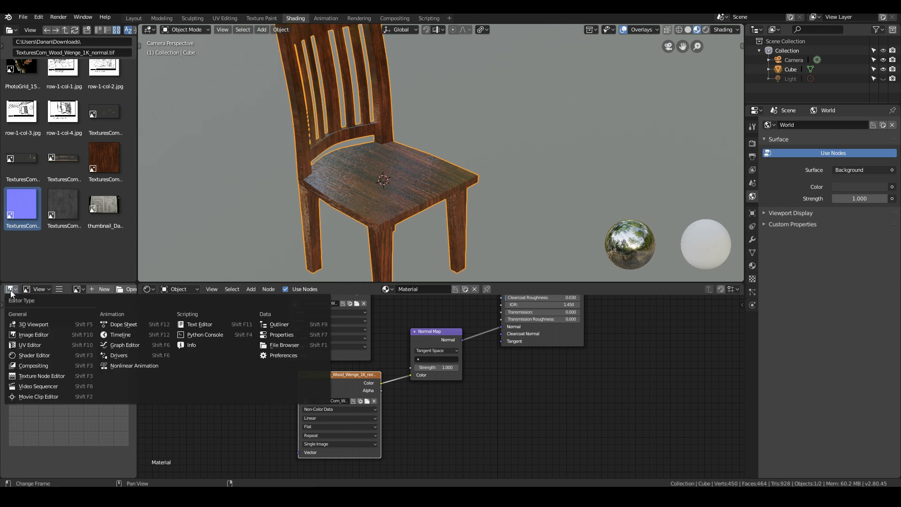
click(29, 345)
key(Tab)
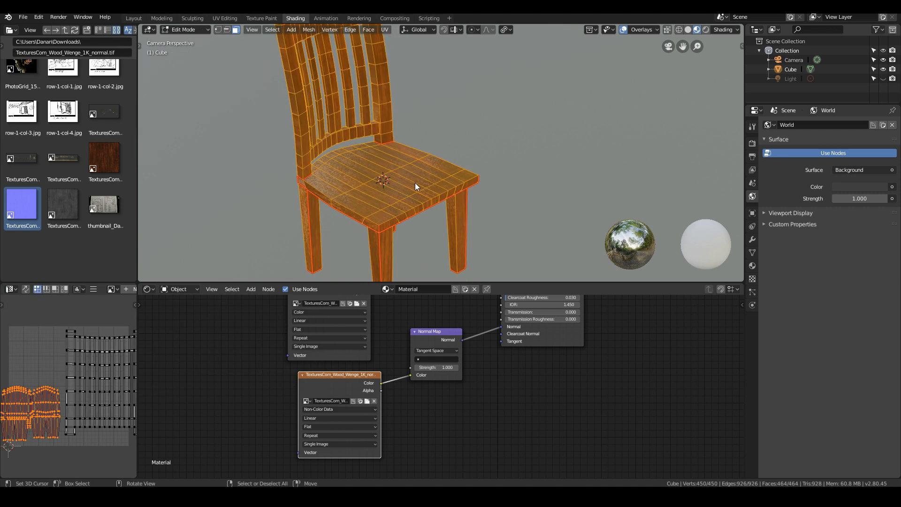
scroll(40, 367, down, 2)
key(a)
key(s)
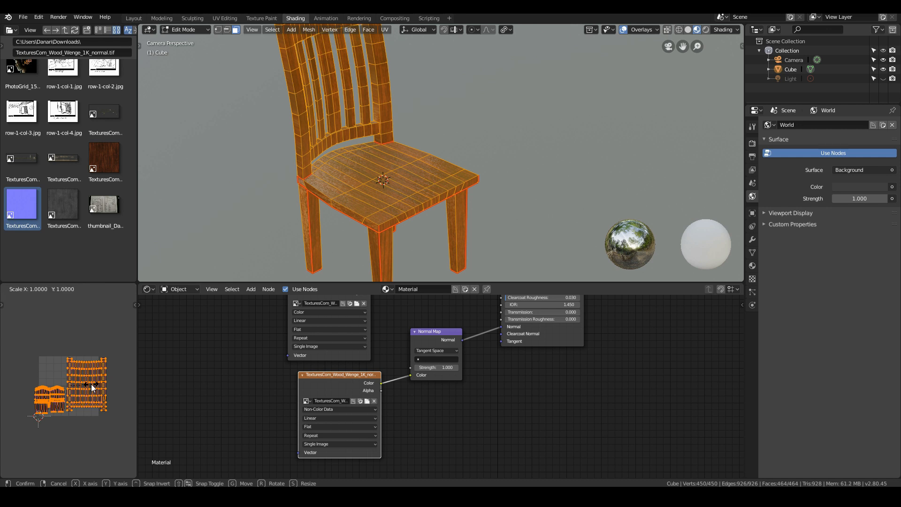
click(128, 367)
key(Tab)
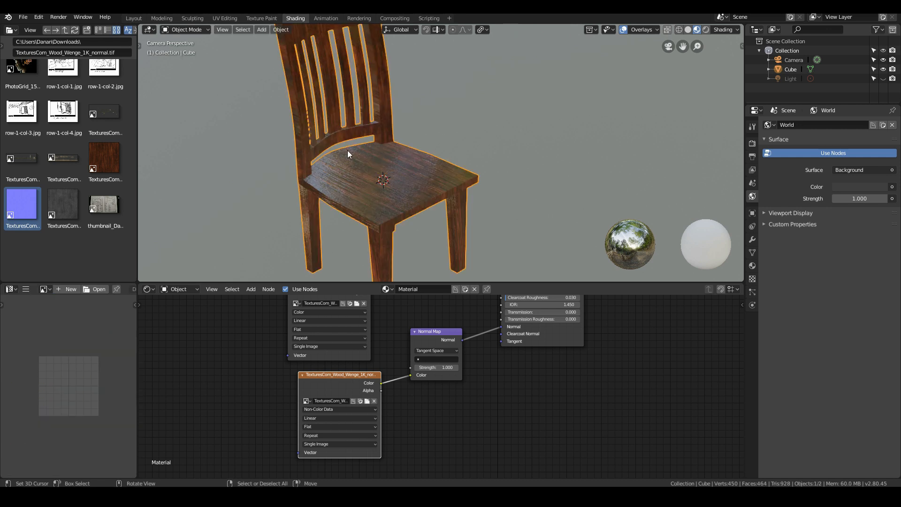
scroll(347, 151, up, 2)
middle_drag(347, 150, 419, 207)
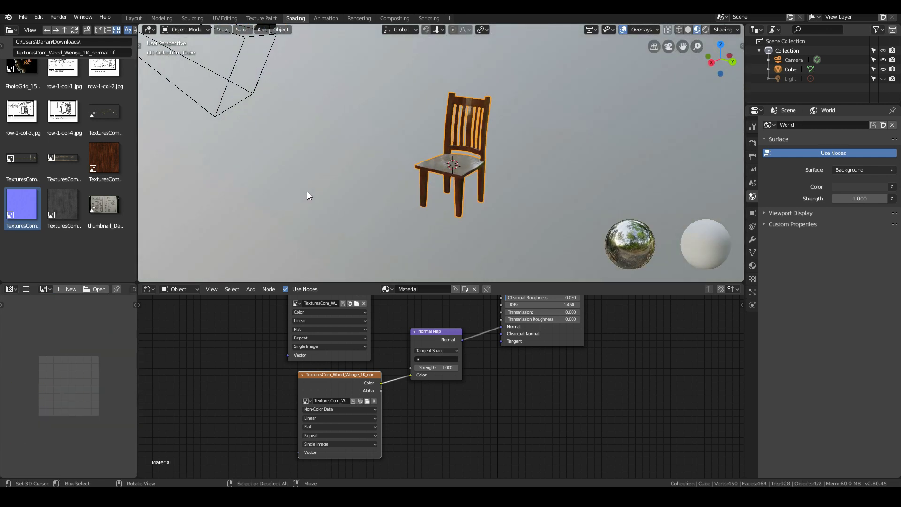
scroll(327, 199, up, 4)
Step: Insert a ColorRamp node on the link between the roughness texture and the Principled BSDF's Roughness input
scroll(324, 200, down, 3)
middle_drag(477, 379, 517, 474)
key(shift+a)
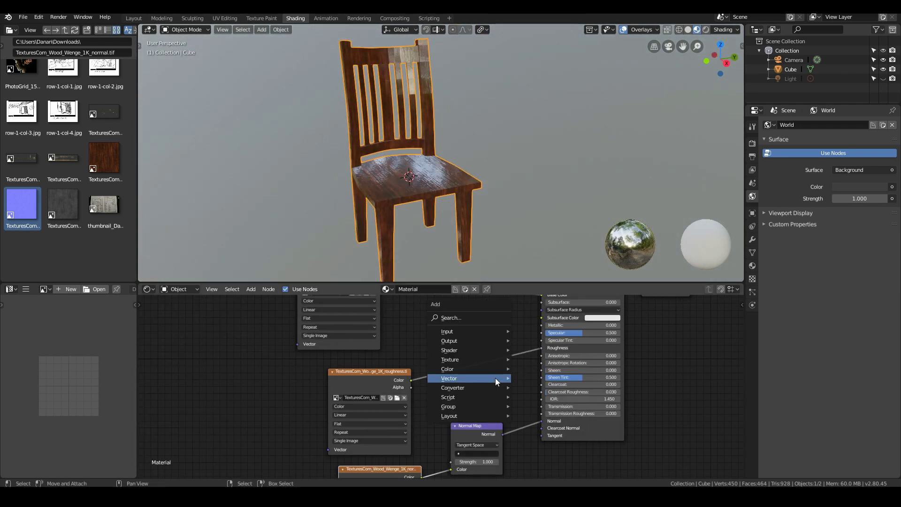
mouse_move(462, 385)
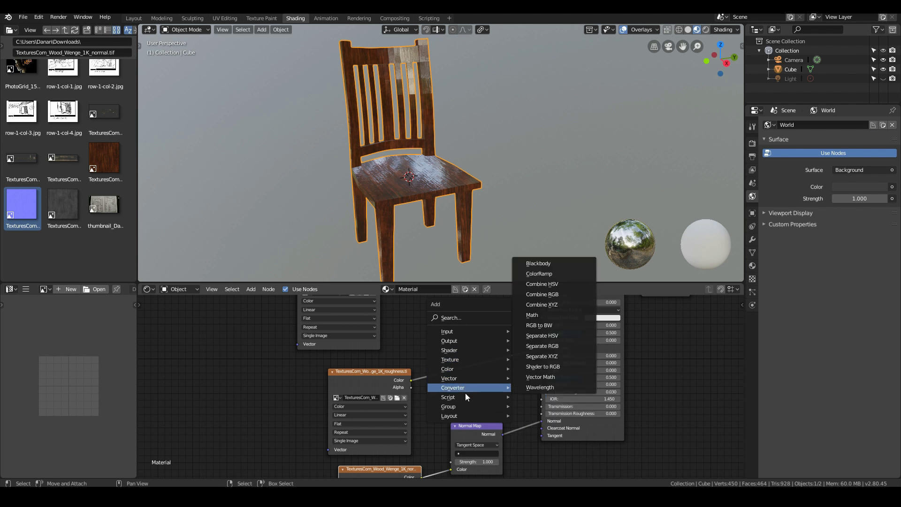
click(539, 274)
click(432, 324)
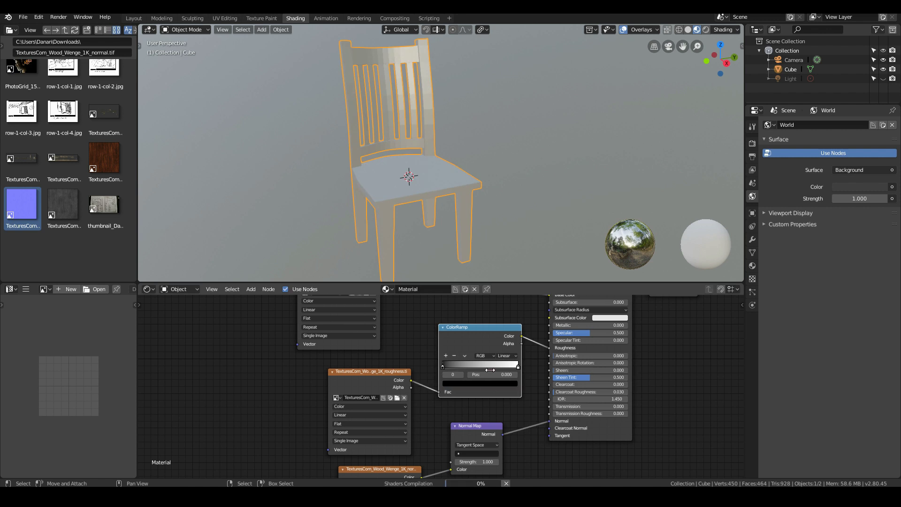
Step: Move the ColorRamp's white stop to position 0.195, checking the seat's reflections from several angles
scroll(545, 362, up, 2)
scroll(429, 345, up, 3)
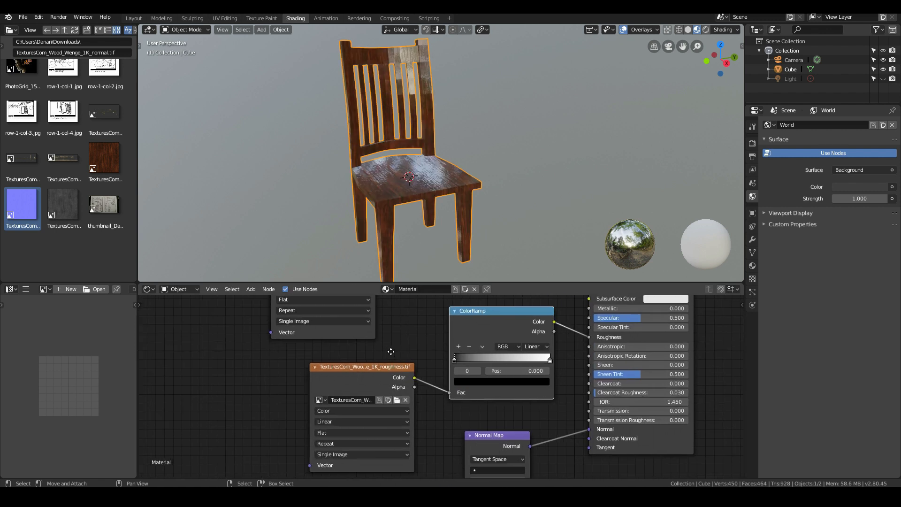
drag(463, 345, 442, 363)
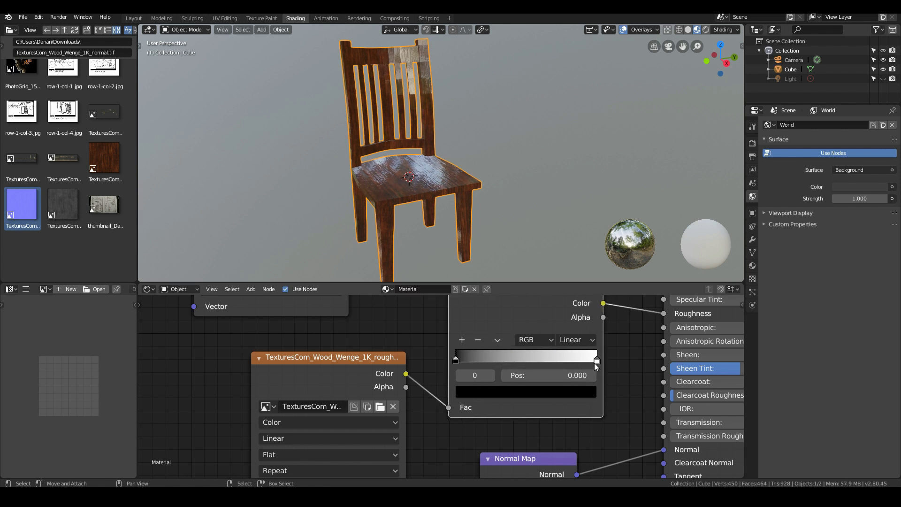
drag(594, 363, 537, 362)
scroll(410, 187, up, 3)
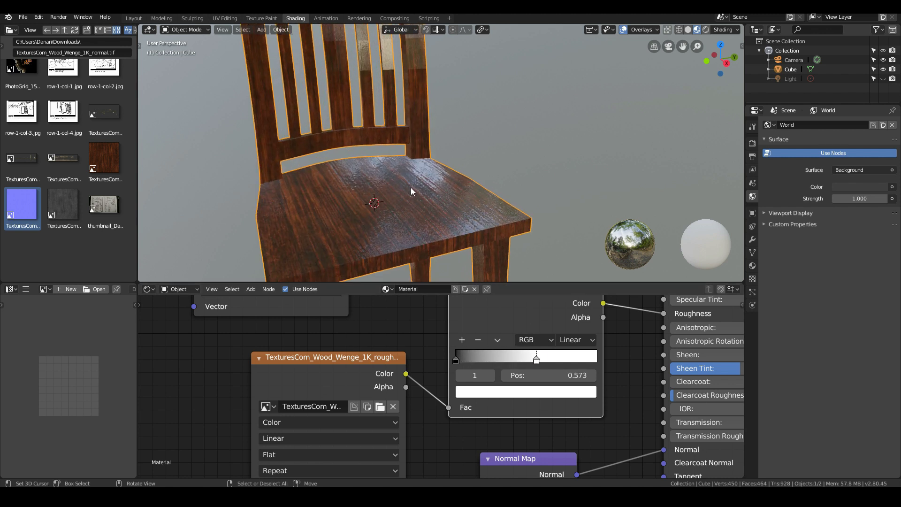
middle_drag(410, 187, 429, 197)
mouse_move(533, 359)
mouse_down()
mouse_move(472, 361)
mouse_move(485, 361)
mouse_up()
middle_drag(365, 167, 451, 204)
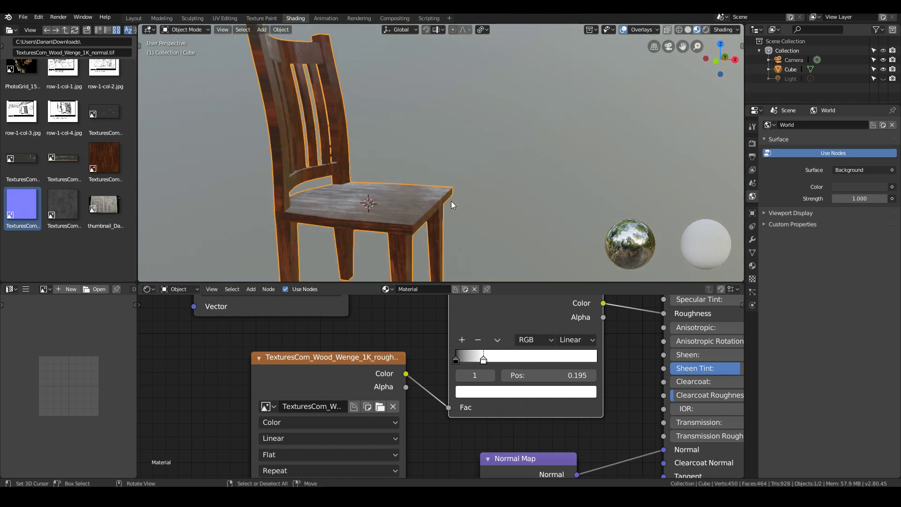
scroll(422, 208, up, 3)
Step: Set the Normal Map node's strength to 2 and inspect the chair's wood surface from different angles
scroll(521, 418, down, 3)
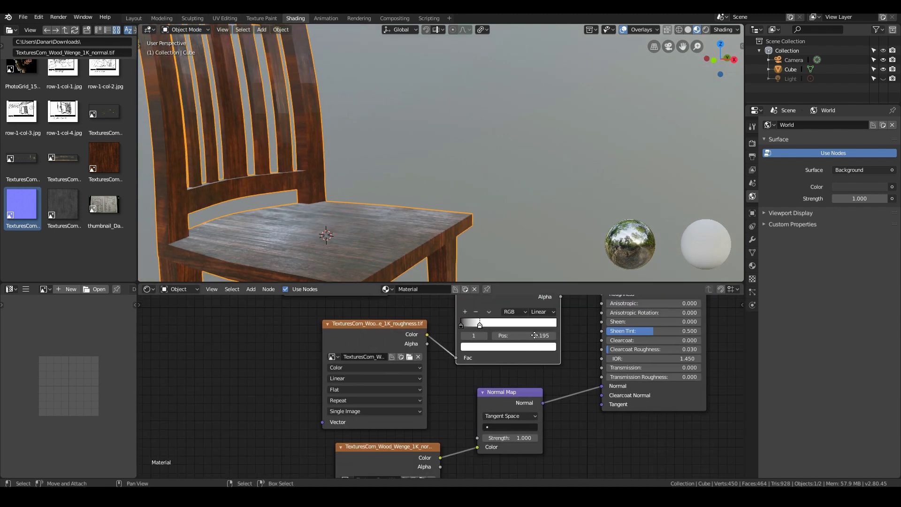
scroll(539, 335, up, 2)
click(555, 418)
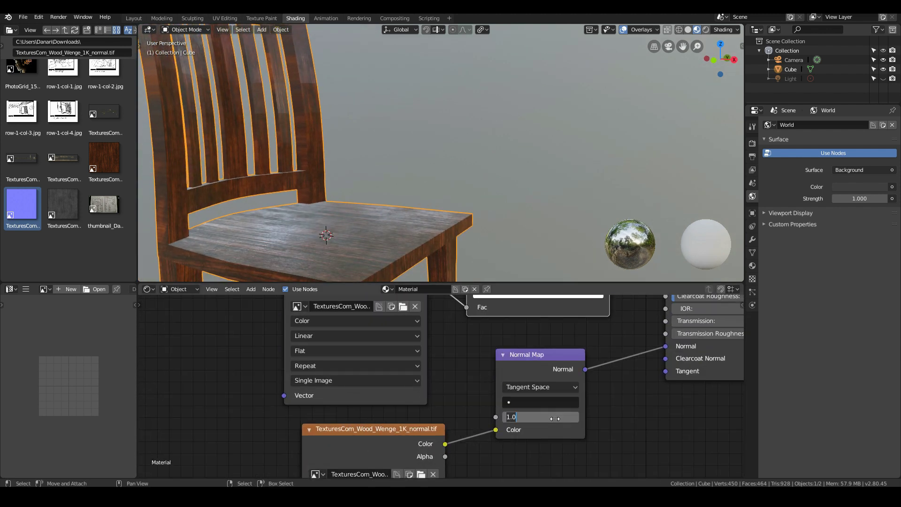
text(2)
key(Return)
middle_drag(459, 220, 406, 234)
scroll(402, 234, down, 4)
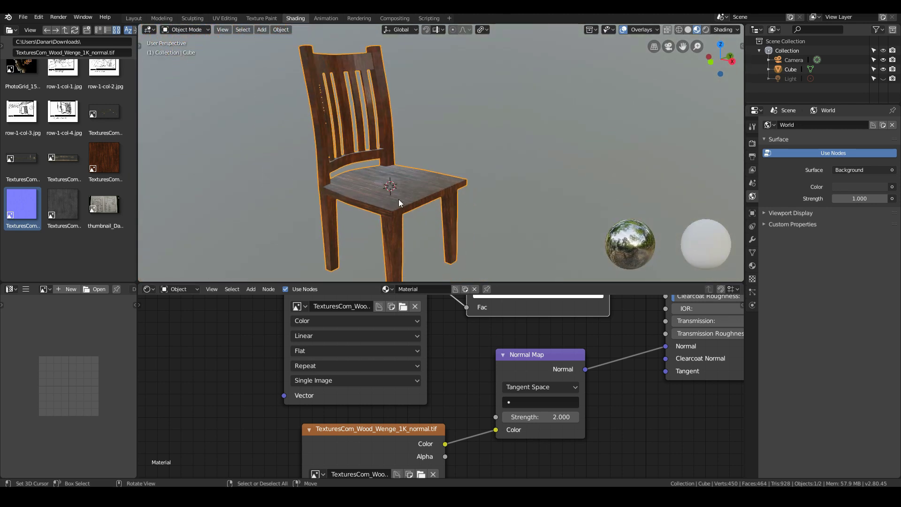
middle_drag(399, 199, 372, 195)
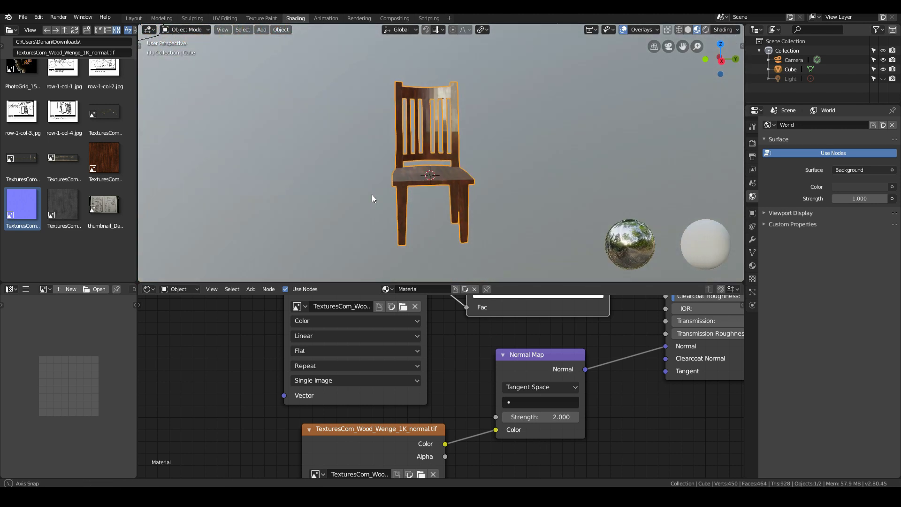